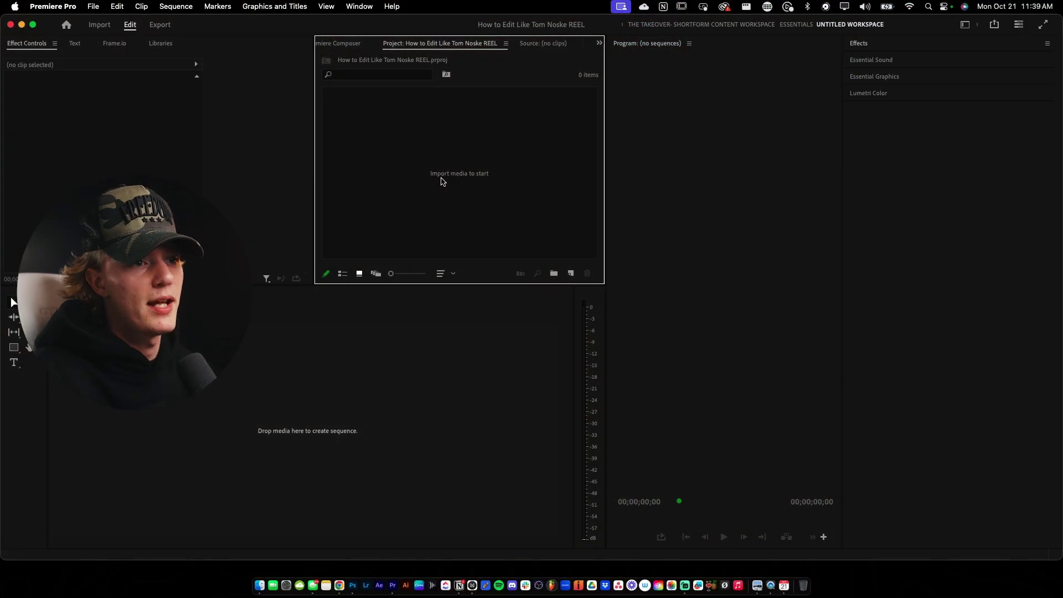
# Import the four TN B-Roll images, four SFX sounds and the TakeOver TN Caption text style from the TakeOver TN Assets folder on the Desktop
pyautogui.doubleClick(443, 181)
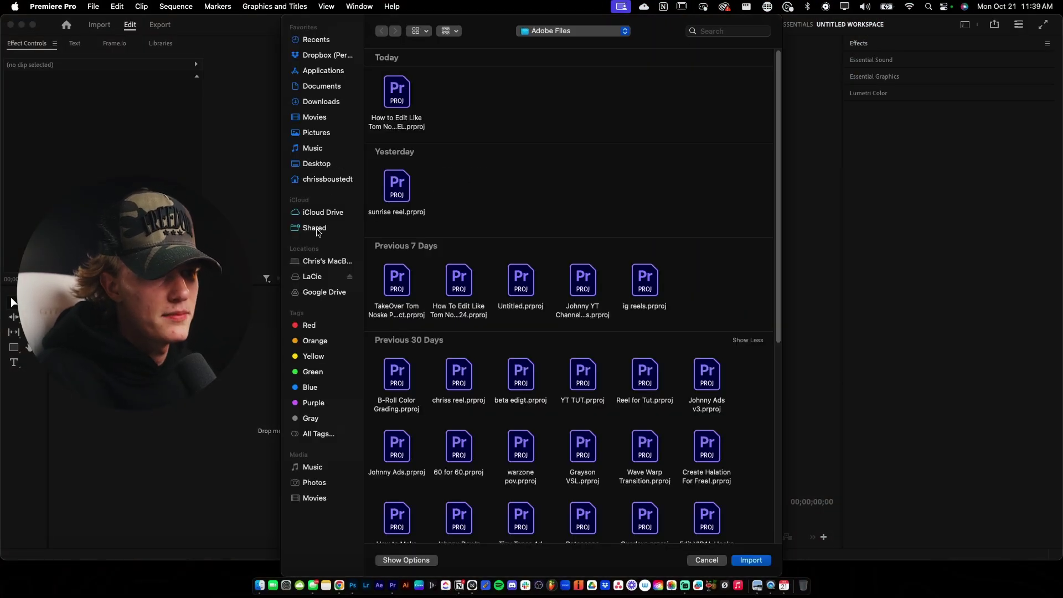
pyautogui.click(316, 164)
pyautogui.doubleClick(402, 100)
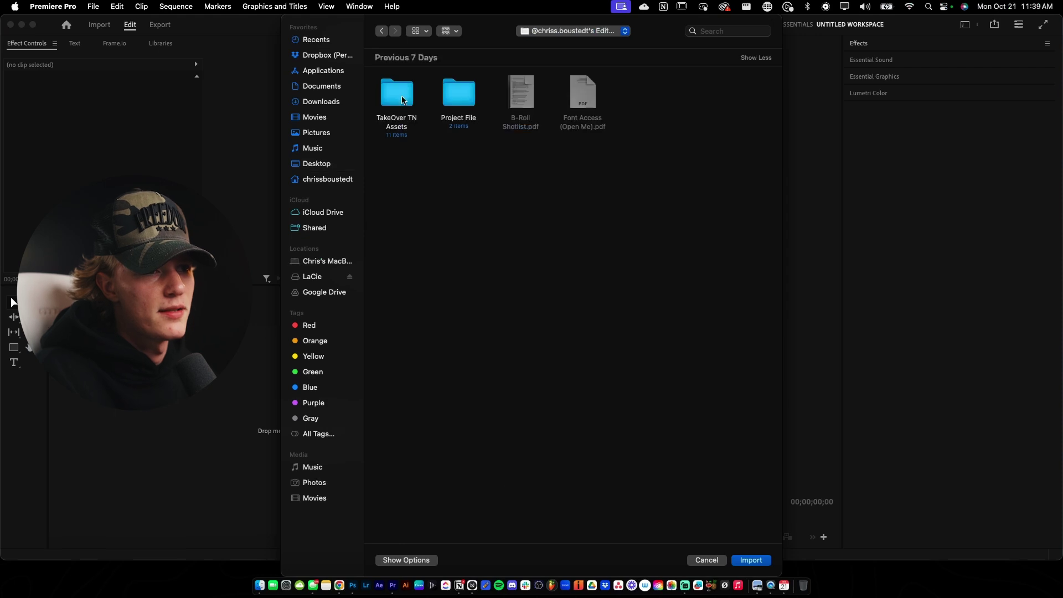
pyautogui.doubleClick(397, 94)
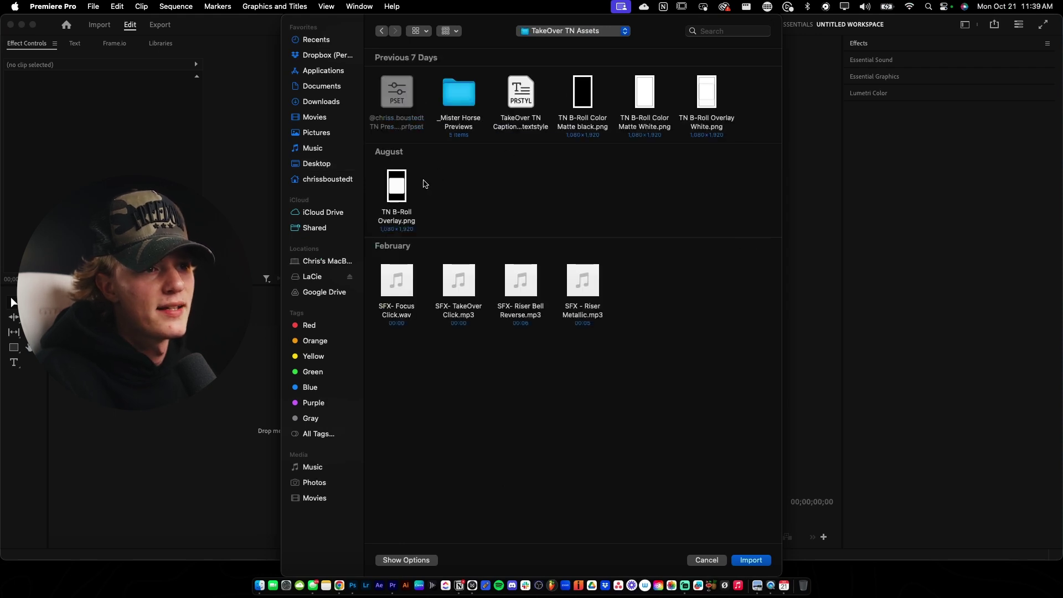
pyautogui.click(399, 181)
pyautogui.keyDown('super'); pyautogui.click(590, 105); pyautogui.keyUp('super')
pyautogui.keyDown('super'); pyautogui.click(645, 95); pyautogui.keyUp('super')
pyautogui.keyDown('super'); pyautogui.click(703, 100); pyautogui.keyUp('super')
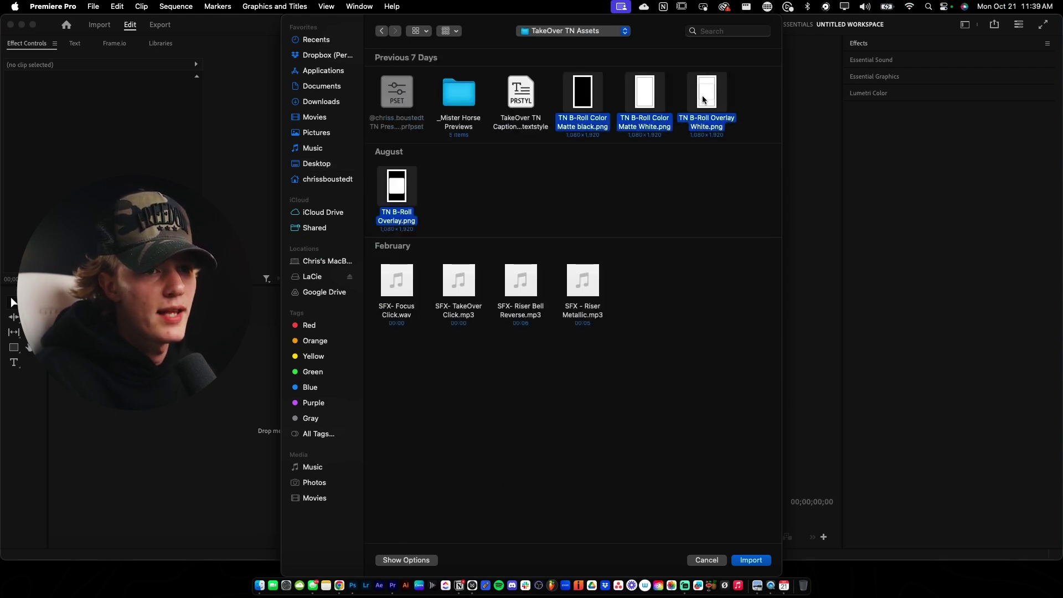
pyautogui.moveTo(407, 370); pyautogui.dragTo(608, 296)
pyautogui.keyDown('super'); pyautogui.click(528, 88); pyautogui.keyUp('super')
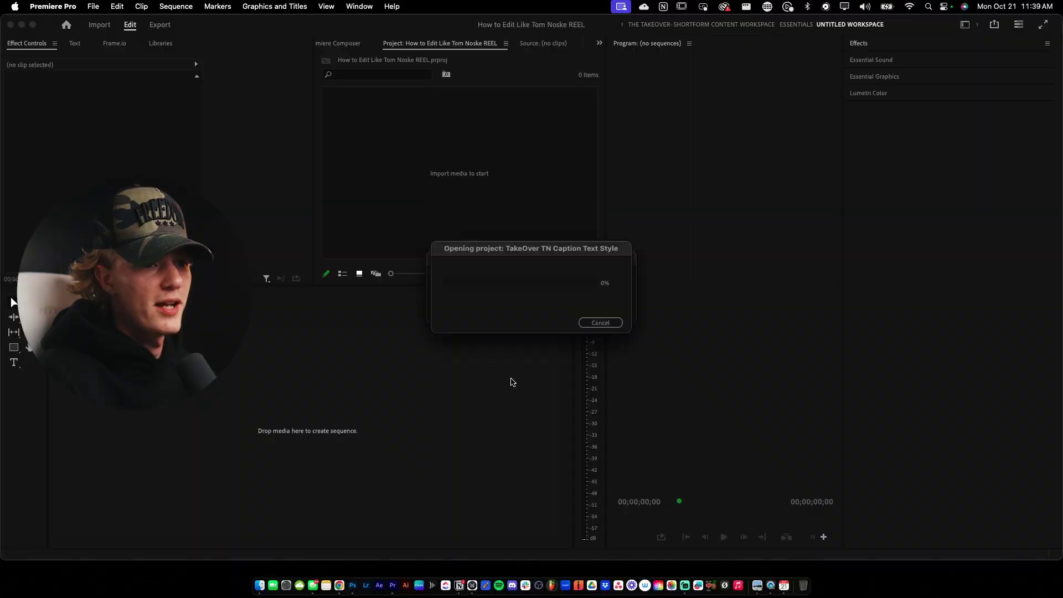
# Add a new bin to the project alongside the imported assets
pyautogui.scroll(2, 461, 192)
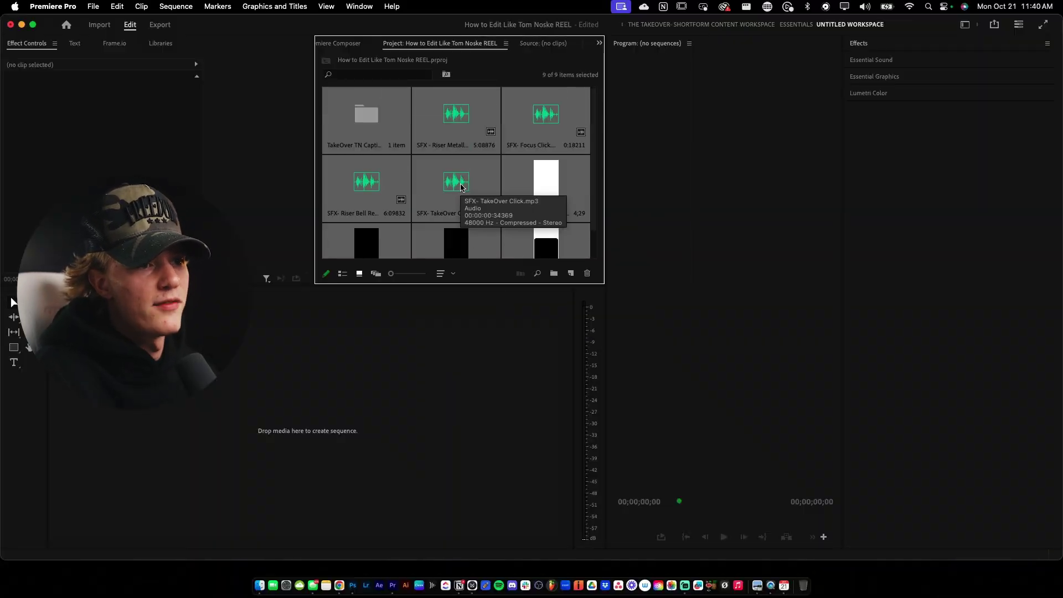
pyautogui.scroll(-2, 461, 192)
pyautogui.click(519, 251)
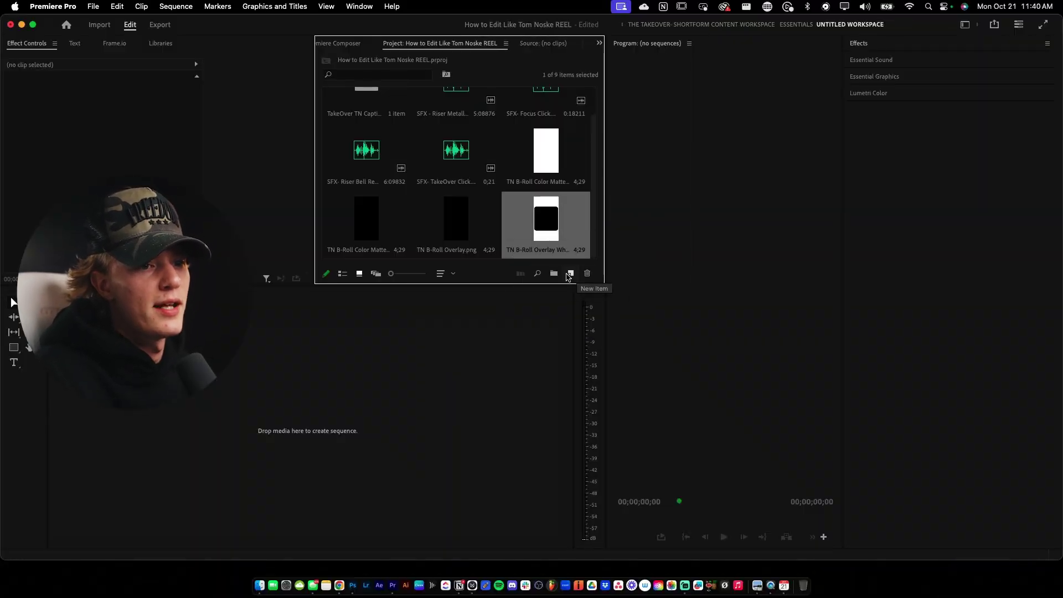
pyautogui.click(554, 273)
pyautogui.click(546, 262)
pyautogui.click(357, 241)
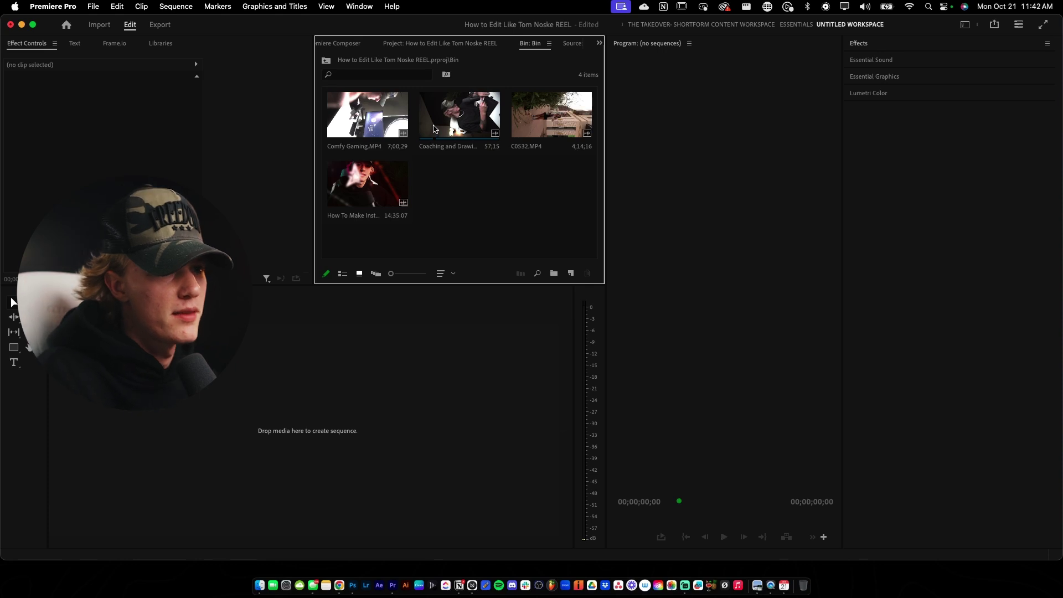
# Create a sequence from the Coaching and Drawing footage and set its frame size to 1080 by 1920, accepting deletion of the previews
pyautogui.click(435, 129)
pyautogui.moveTo(434, 129)
pyautogui.mouseDown()
pyautogui.moveTo(498, 237)
pyautogui.moveTo(487, 344)
pyautogui.mouseUp()
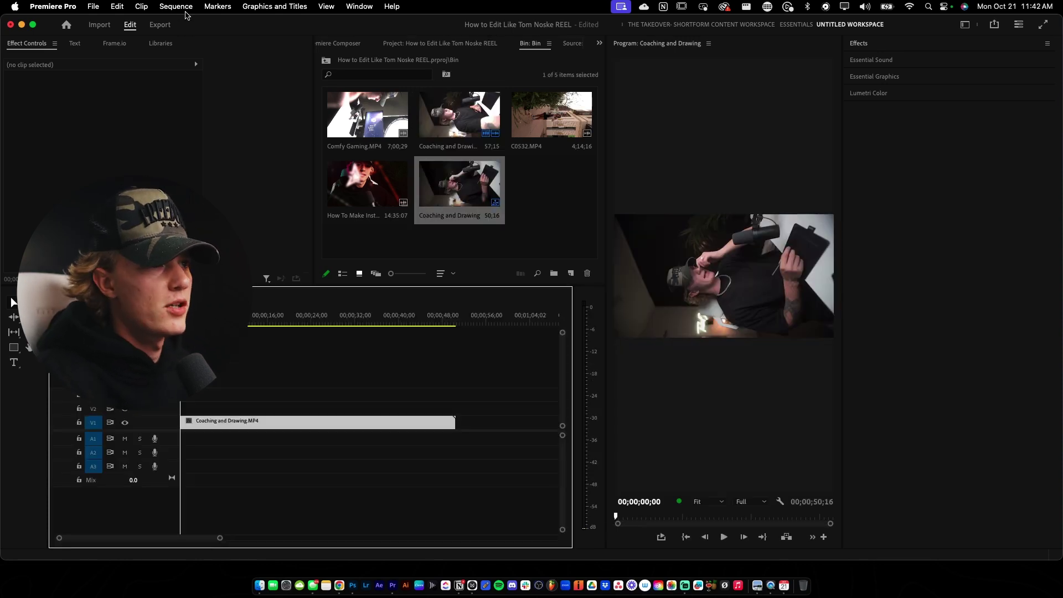
pyautogui.click(176, 7)
pyautogui.click(180, 23)
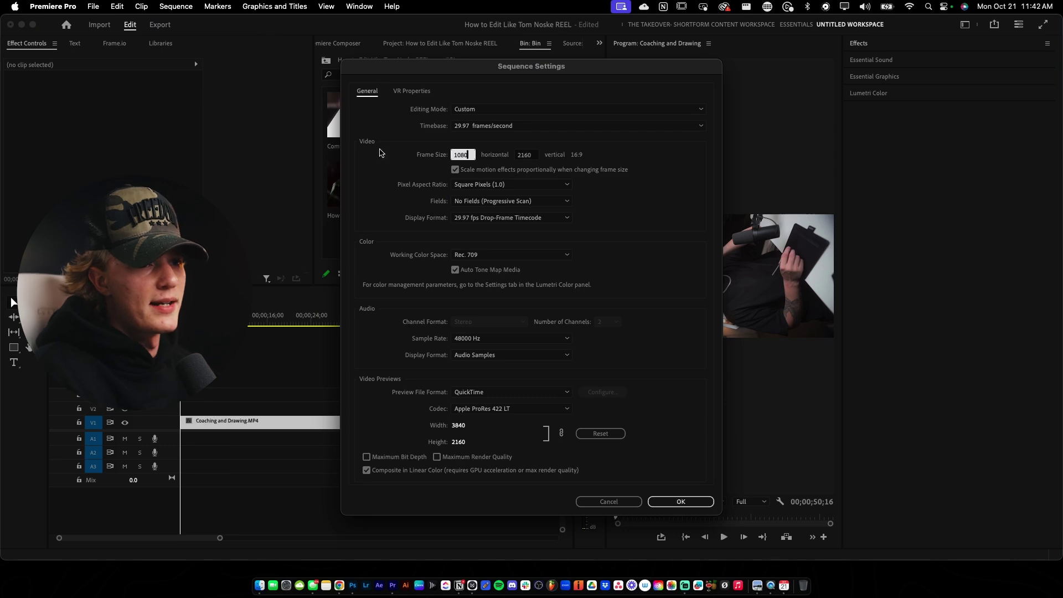
pyautogui.doubleClick(522, 156)
pyautogui.write('1920')
pyautogui.click(513, 230)
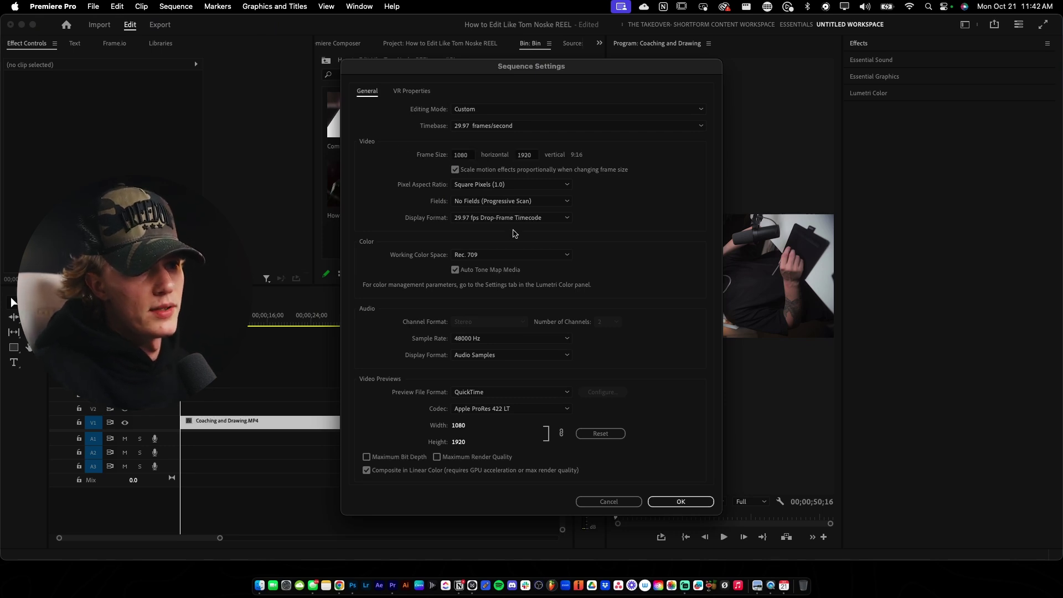
pyautogui.click(671, 490)
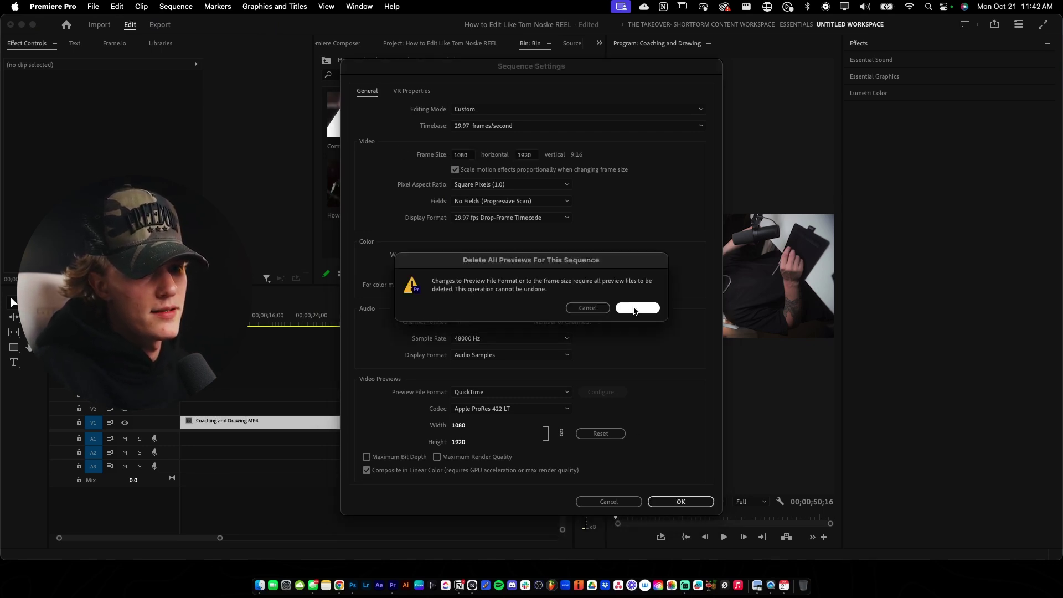
pyautogui.click(636, 310)
# Set the Coaching and Drawing clip's scale to 50 and its rotation to 90 degrees to fit the vertical frame
pyautogui.click(288, 421)
pyautogui.click(114, 110)
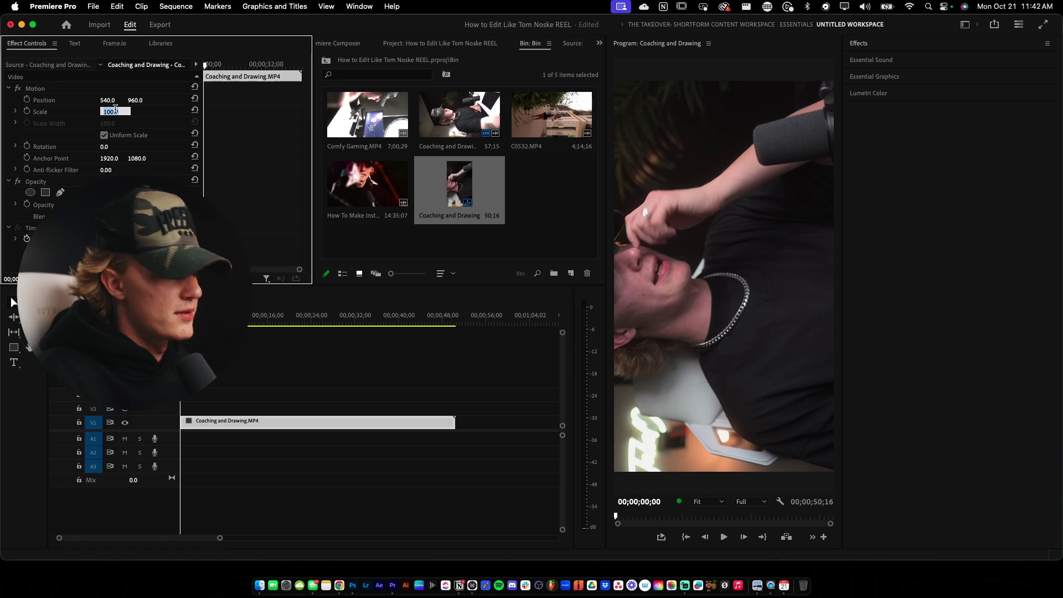
pyautogui.write('50')
pyautogui.press('Return')
pyautogui.click(113, 145)
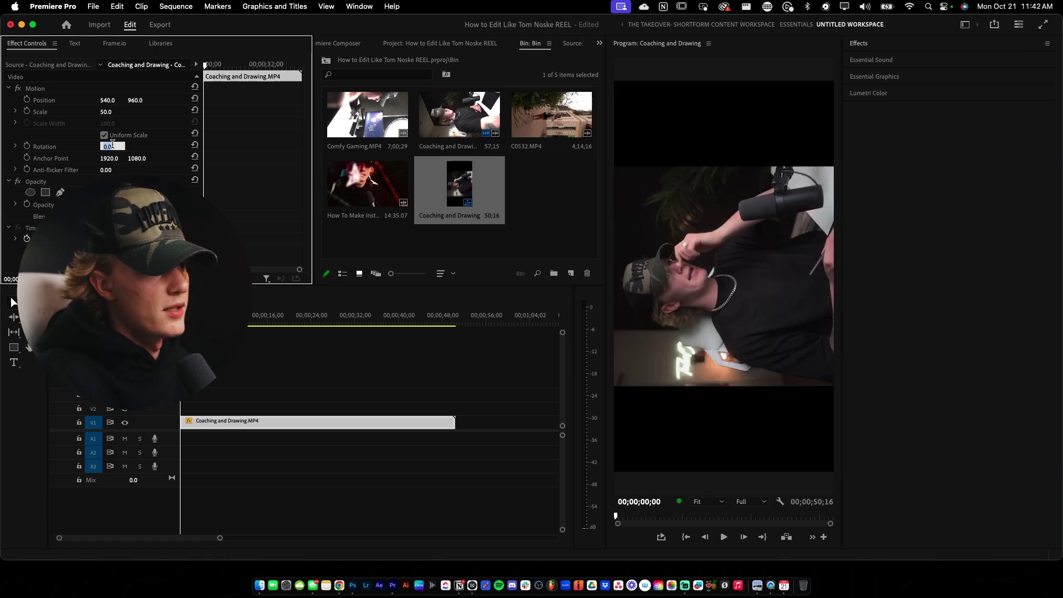
pyautogui.write('90')
pyautogui.press('Return')
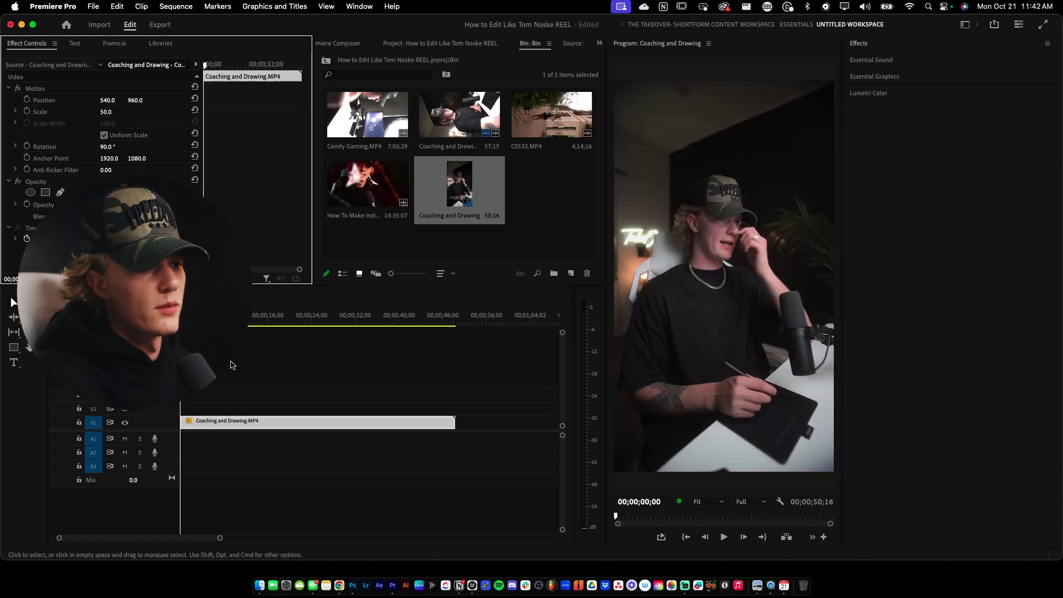
pyautogui.click(40, 89)
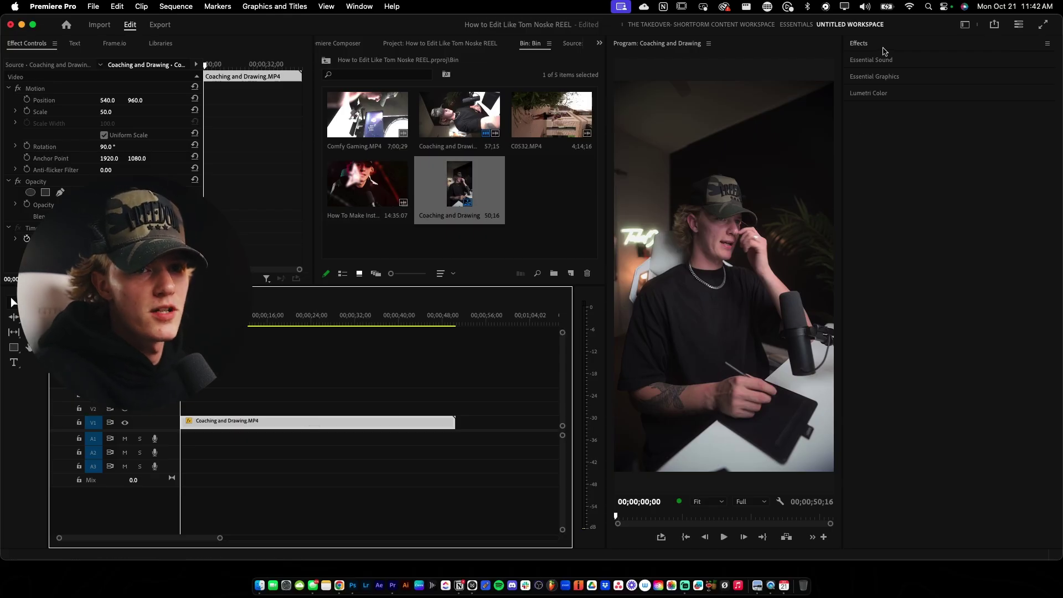
# Search the effects for "takeover" and apply the TakeOver- 0. TN Cinema LUT preset to the Coaching and Drawing clip
pyautogui.click(859, 44)
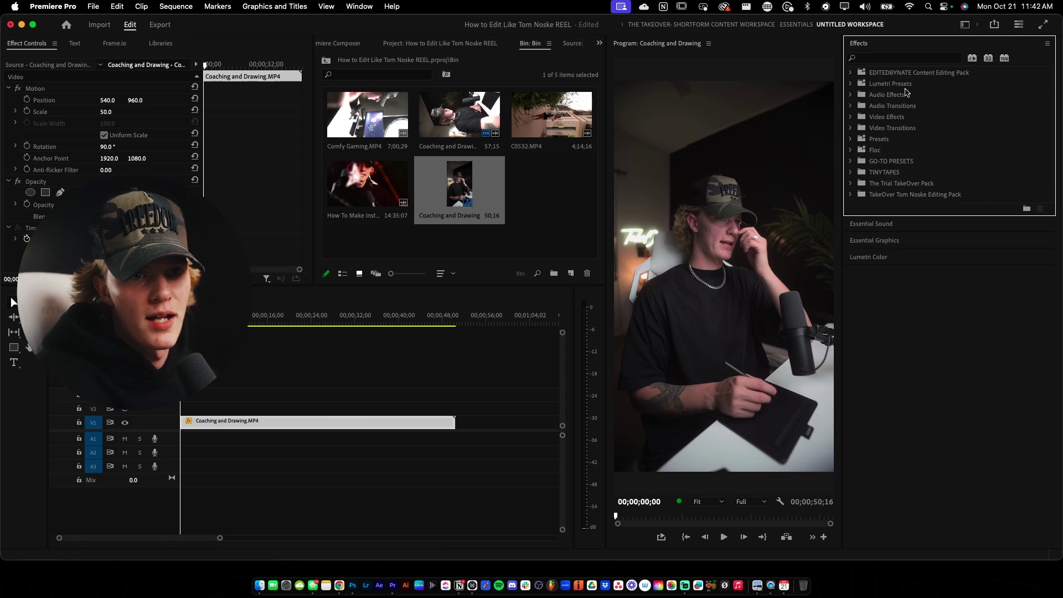
pyautogui.click(882, 59)
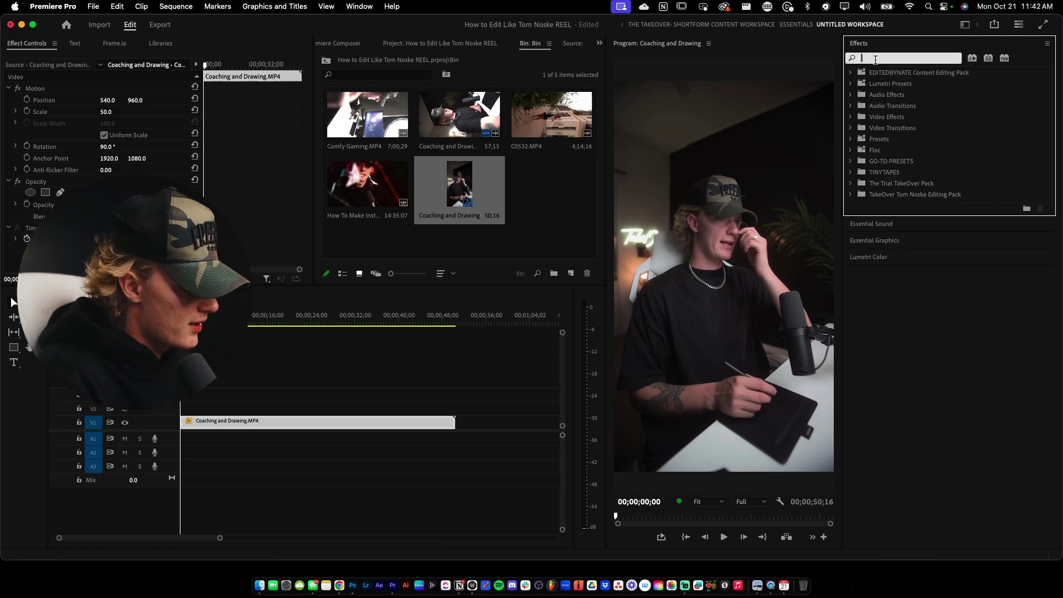
pyautogui.write('takeover')
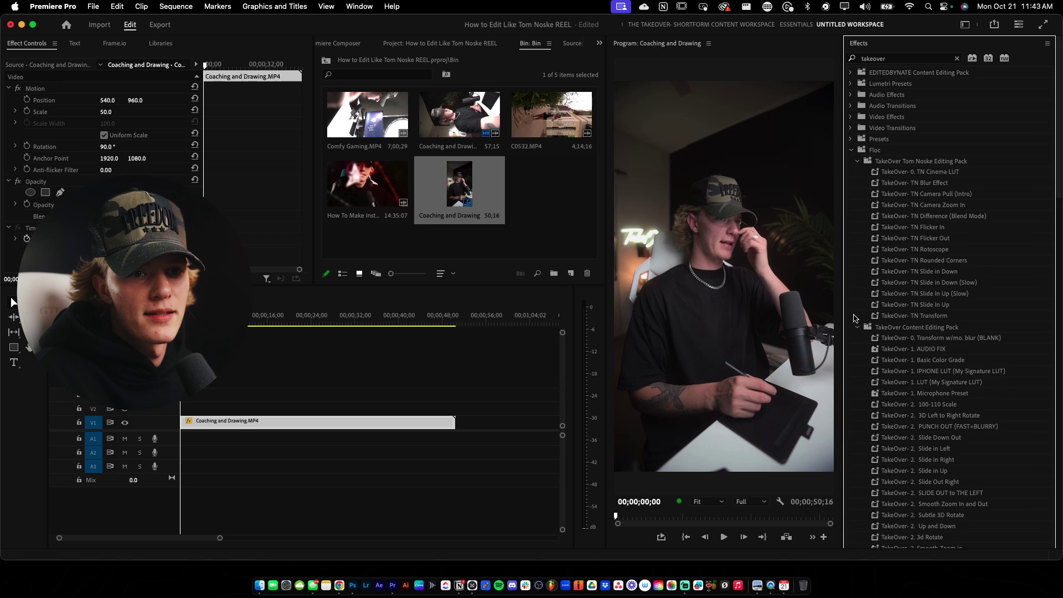
pyautogui.click(858, 327)
pyautogui.click(930, 173)
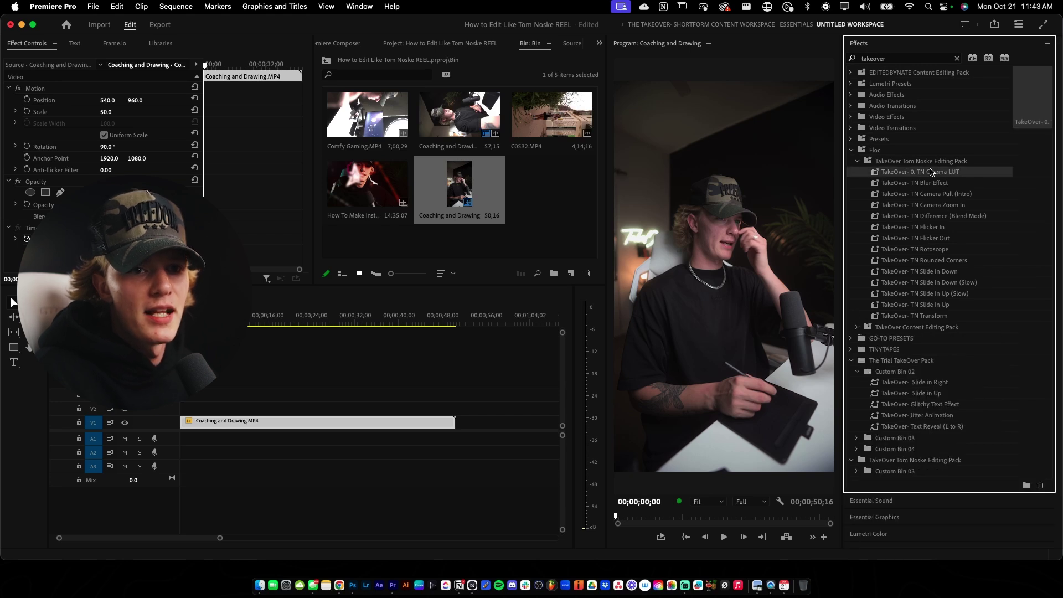
pyautogui.moveTo(950, 176); pyautogui.dragTo(238, 422)
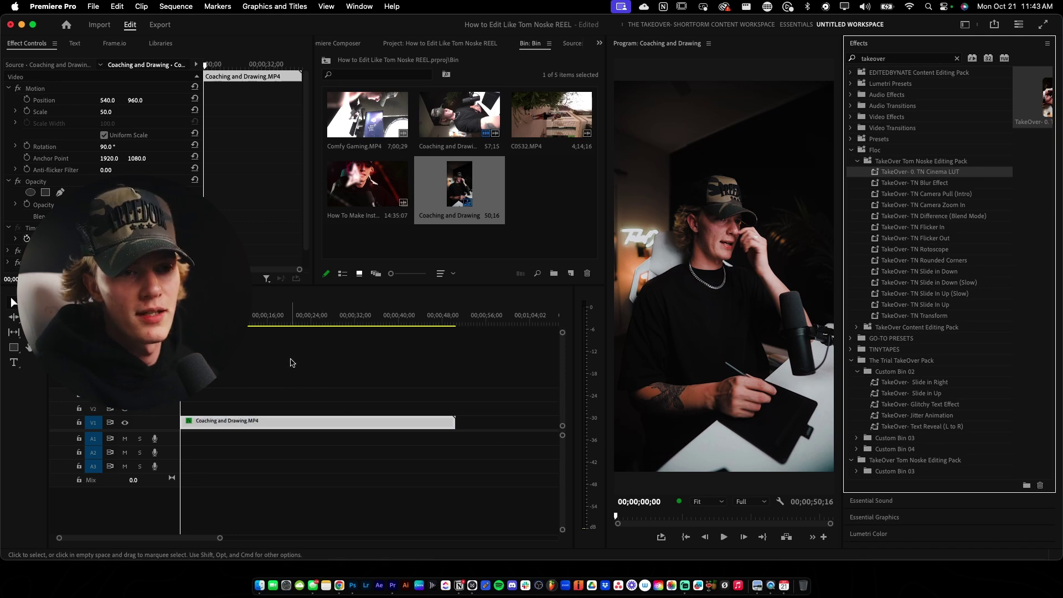
# Compare the clip's look with and without the TN Cinema LUT by turning its Lumetri Color effects off and on
pyautogui.click(19, 263)
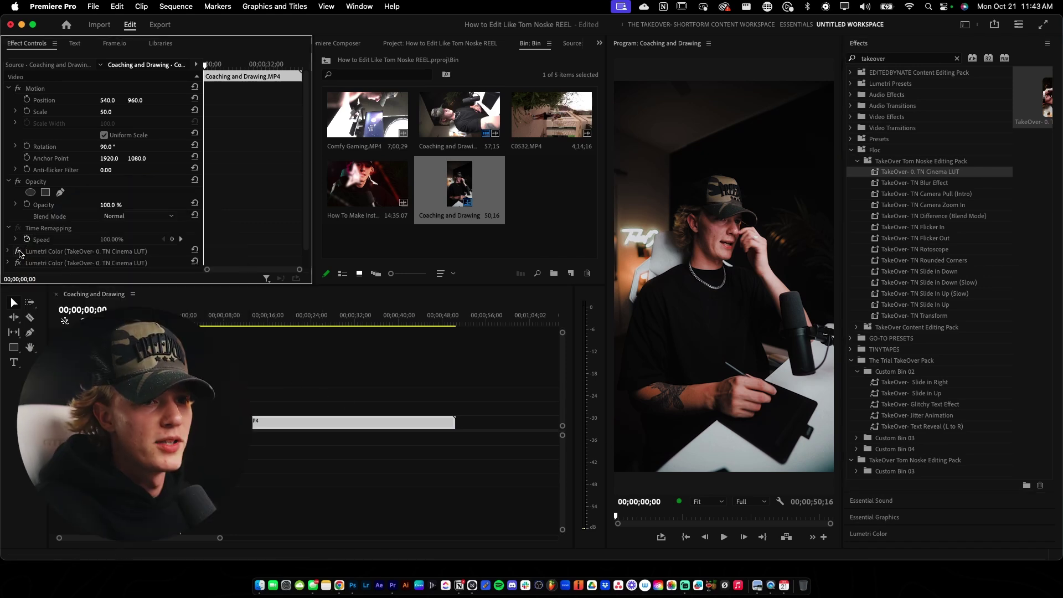
pyautogui.click(19, 264)
pyautogui.click(20, 266)
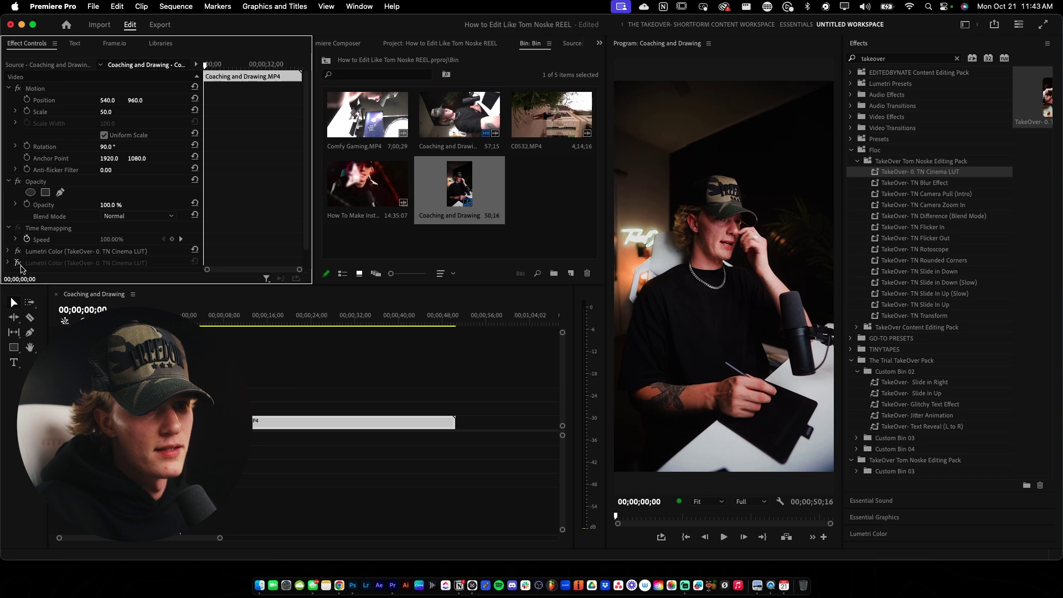
pyautogui.click(20, 265)
pyautogui.click(19, 266)
pyautogui.click(20, 265)
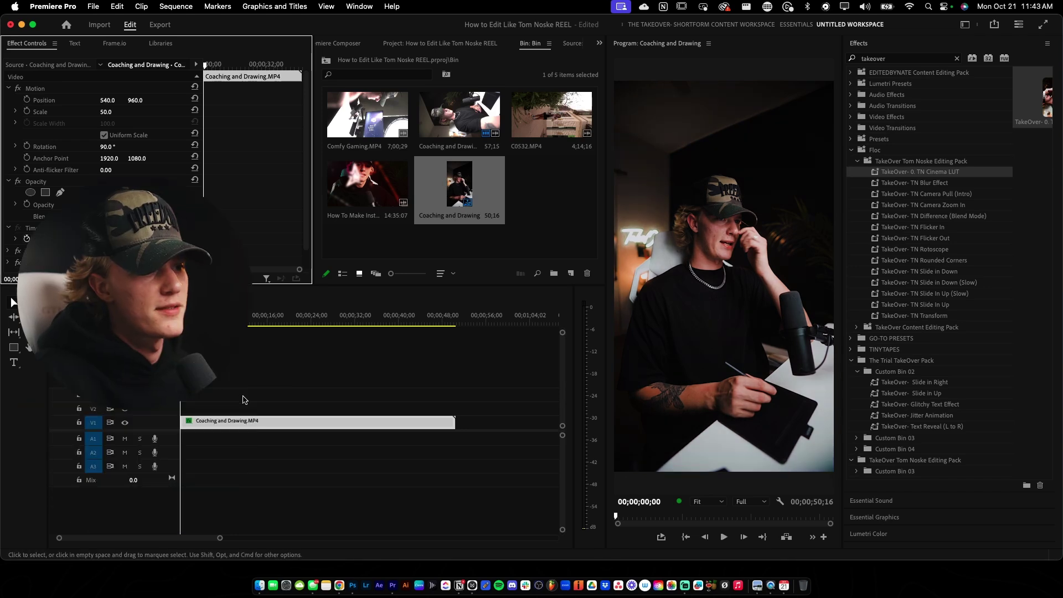
# Remove the TN Cinema LUT effects from the Coaching and Drawing clip
pyautogui.click(226, 414)
pyautogui.click(221, 315)
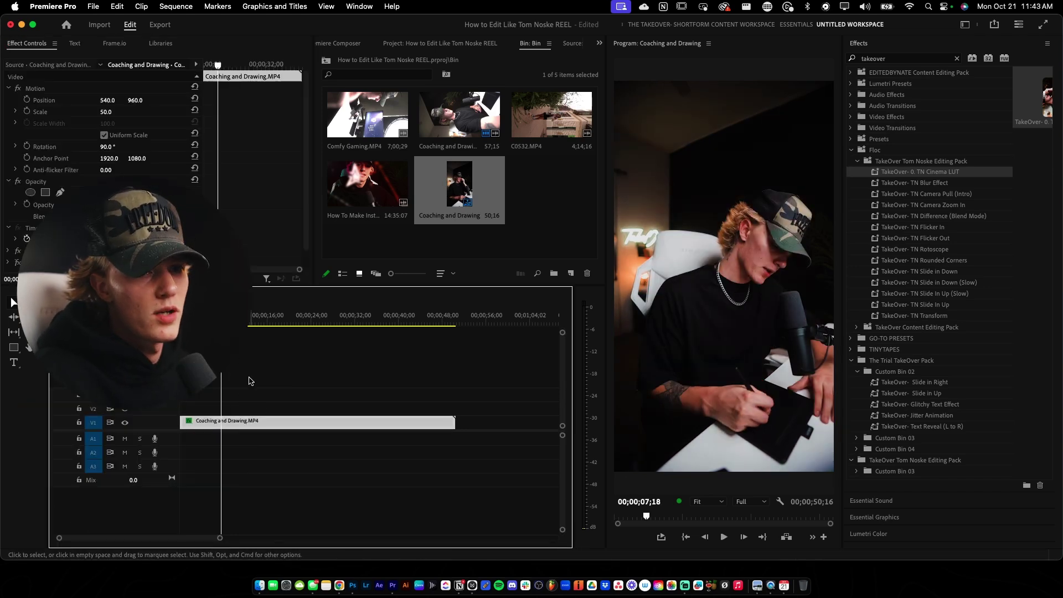
pyautogui.click(195, 61)
pyautogui.press('BackSpace')
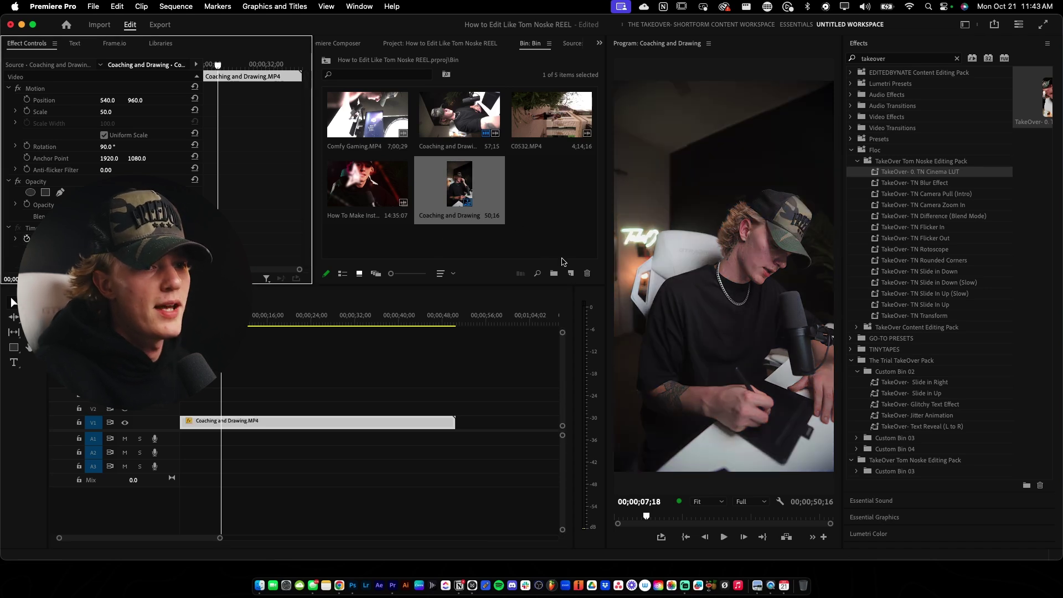
# Create an adjustment layer with the default settings and place it on V2 above the Coaching and Drawing clip
pyautogui.click(570, 272)
pyautogui.click(601, 324)
pyautogui.click(598, 336)
pyautogui.moveTo(552, 188); pyautogui.dragTo(447, 408)
# Apply the TakeOver- 0. TN Cinema LUT preset to the adjustment layer and reduce the layer's opacity
pyautogui.click(359, 404)
pyautogui.moveTo(917, 172); pyautogui.dragTo(372, 408)
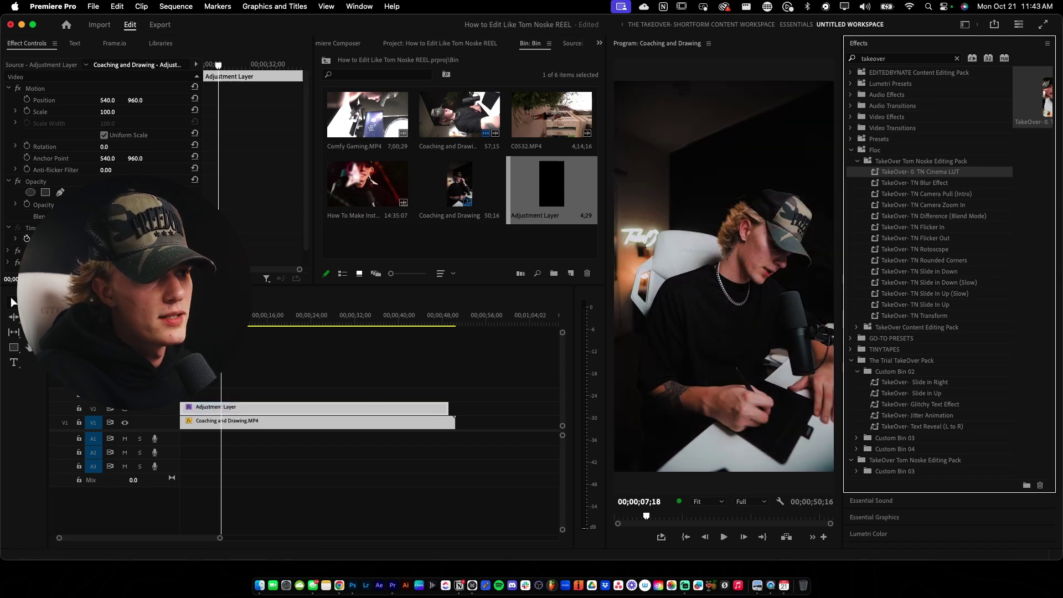
pyautogui.moveTo(110, 204); pyautogui.dragTo(80, 205)
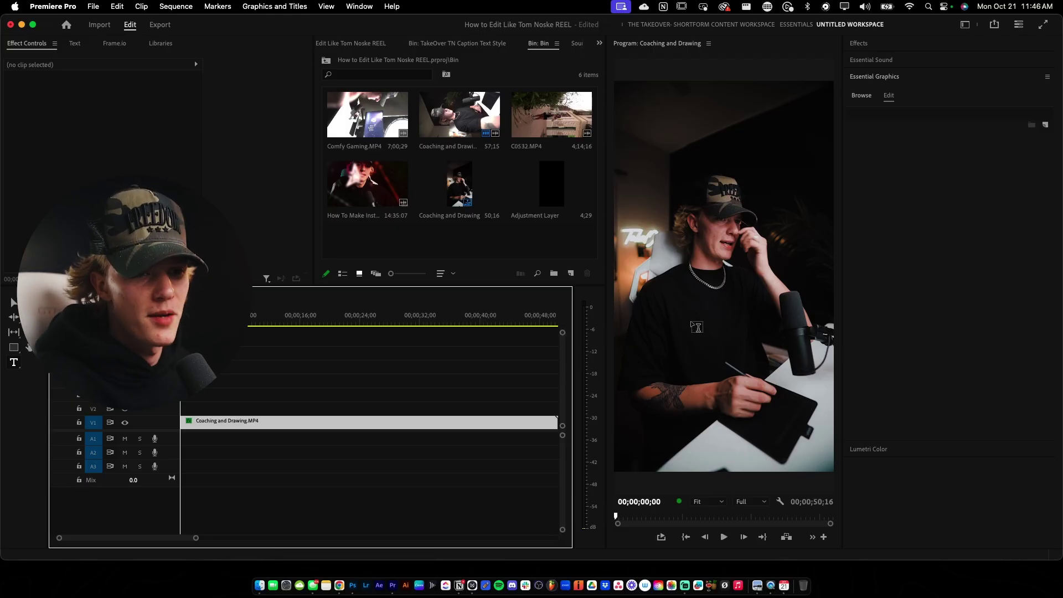
# Add a text layer reading "edit like" over the subject's chest and select its clip on the timeline
pyautogui.click(695, 316)
pyautogui.write('e')
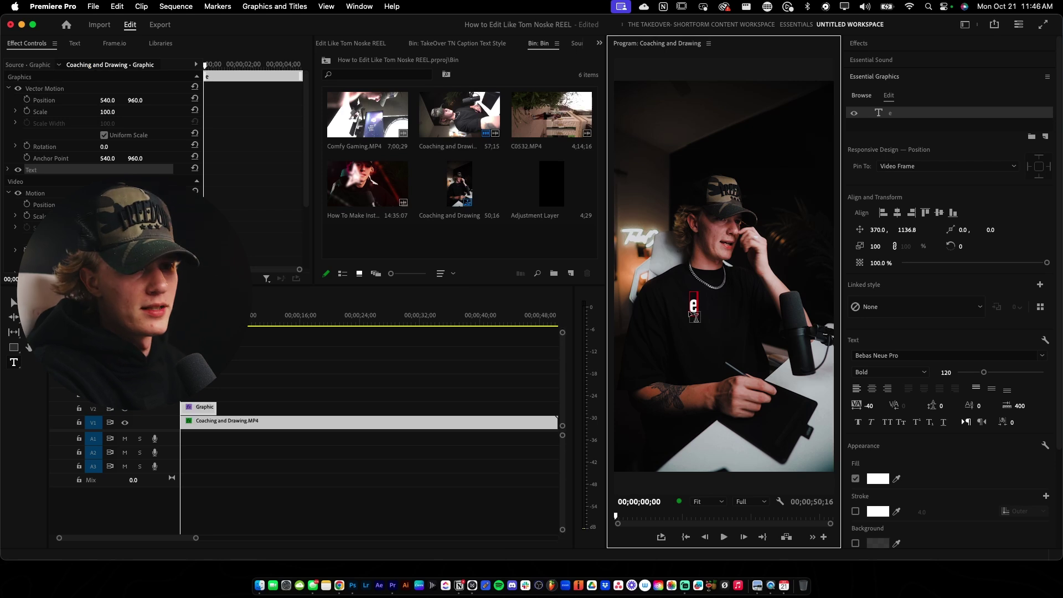
pyautogui.write('dit like')
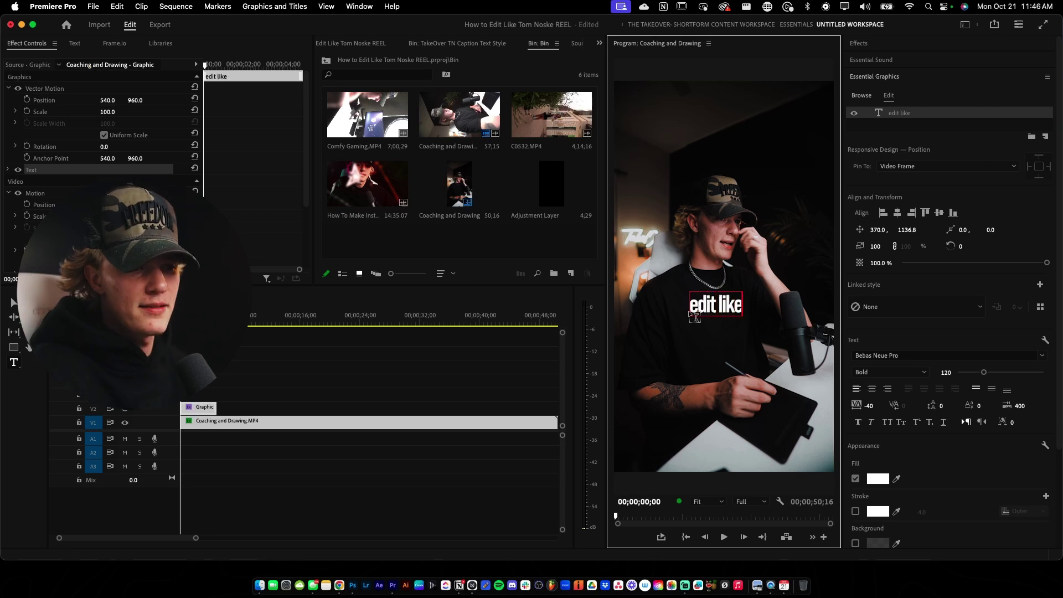
pyautogui.click(276, 382)
pyautogui.click(203, 408)
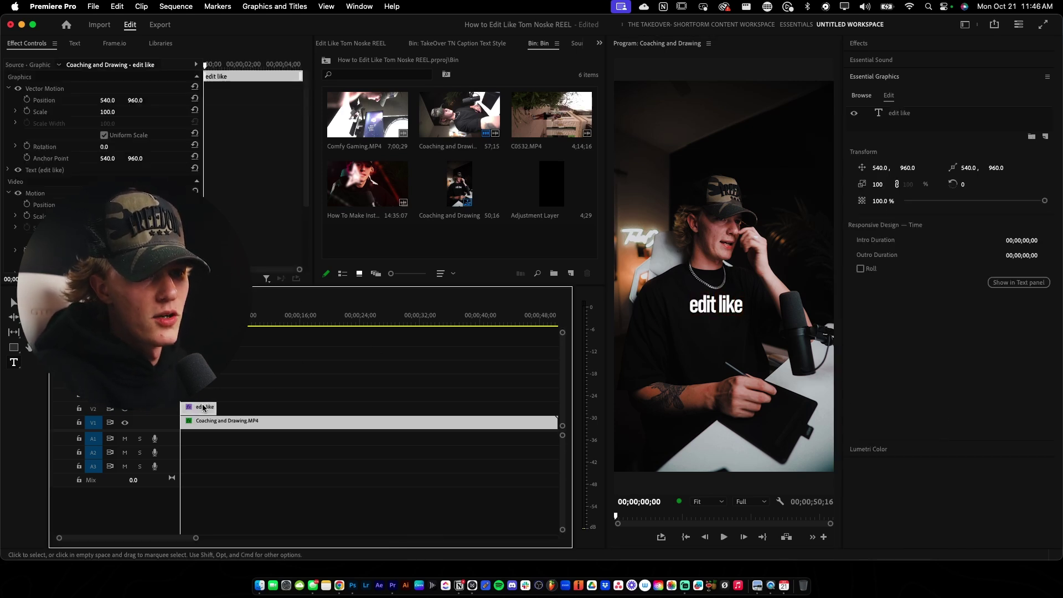
# Return to the Selection tool, keep the "edit like" clip selected and open the TakeOver TN Caption Text Style bin
pyautogui.click(908, 123)
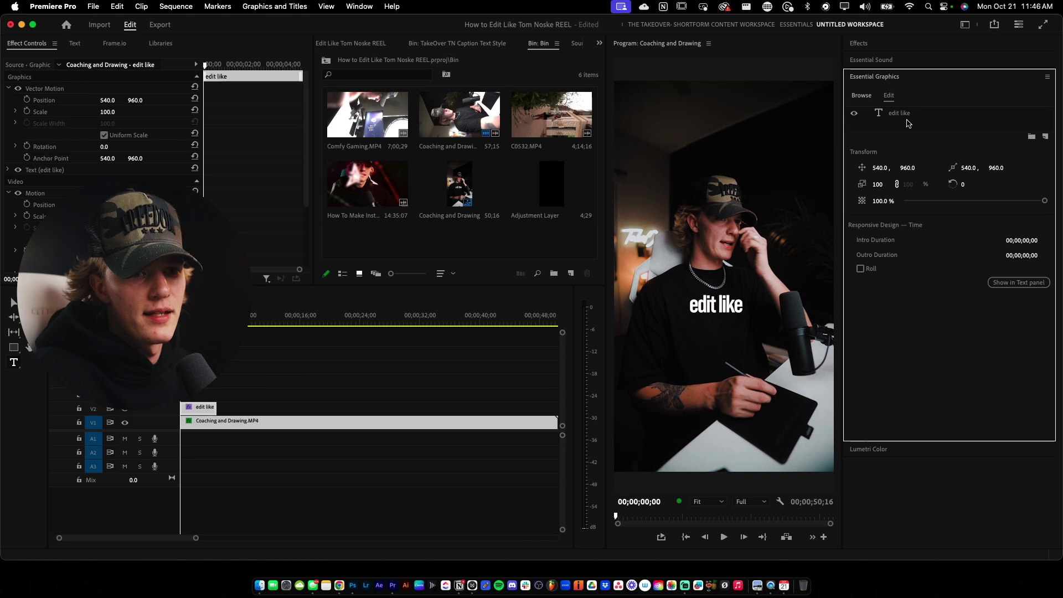
pyautogui.press('v')
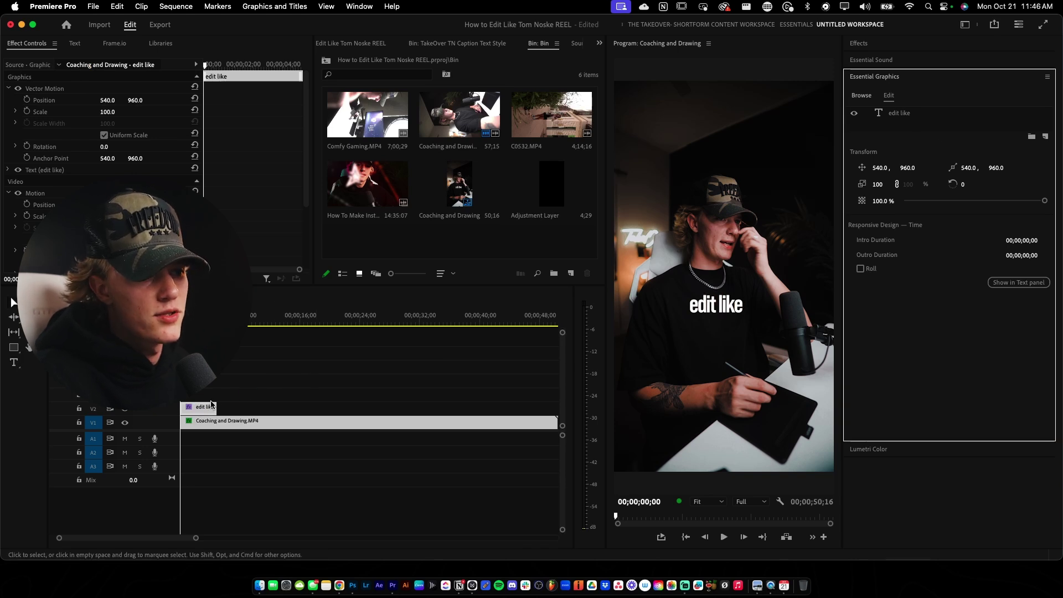
pyautogui.click(211, 401)
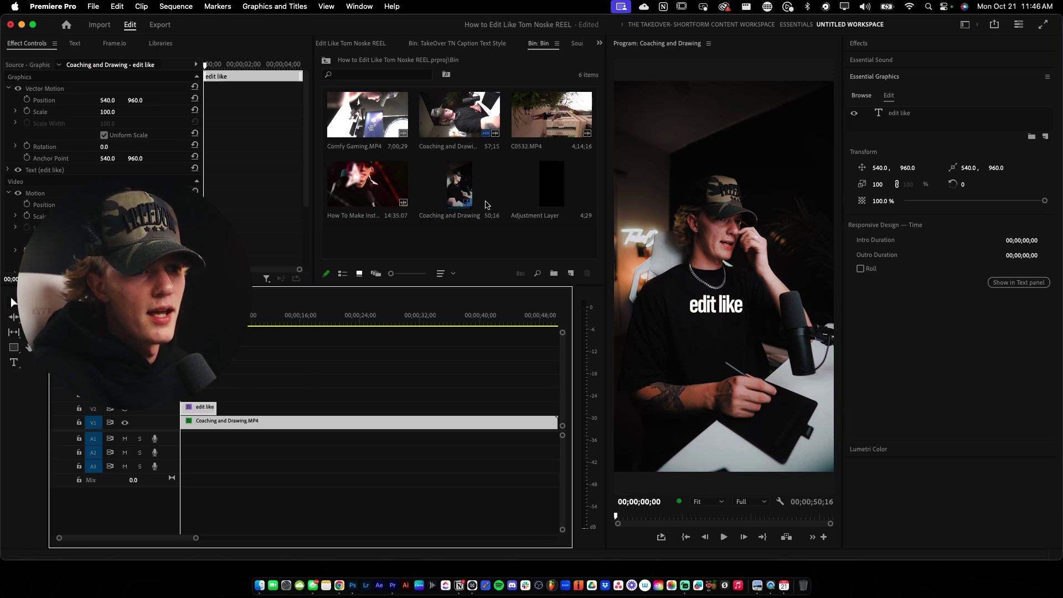
pyautogui.click(327, 61)
pyautogui.scroll(4, 359, 108)
pyautogui.doubleClick(361, 113)
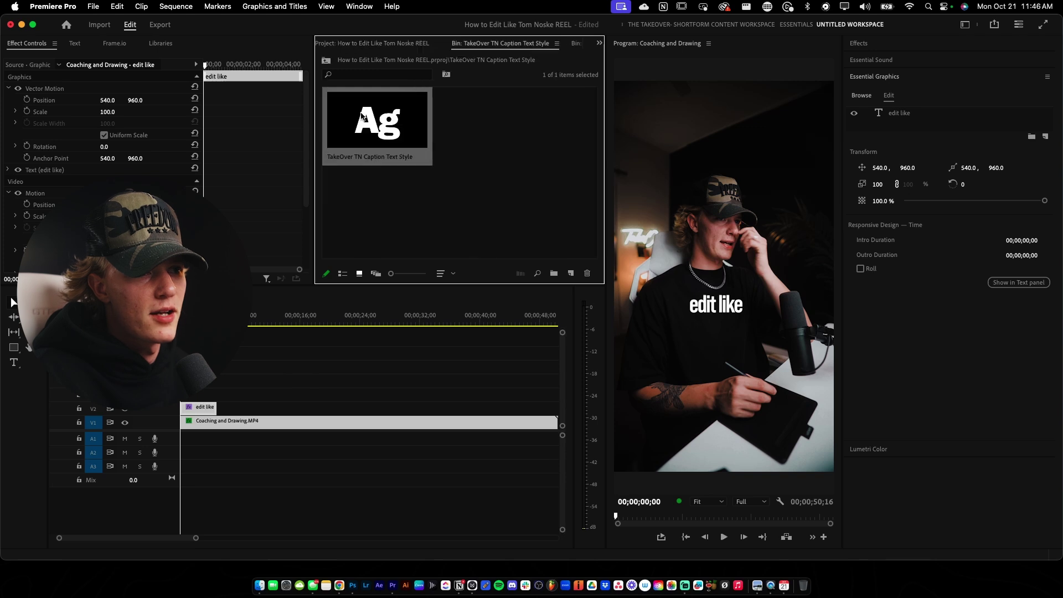
# Apply the TakeOver TN Caption Text Style to the "edit like" clip and centre the text, enlarged, over the subject's chest
pyautogui.moveTo(371, 117); pyautogui.dragTo(205, 408)
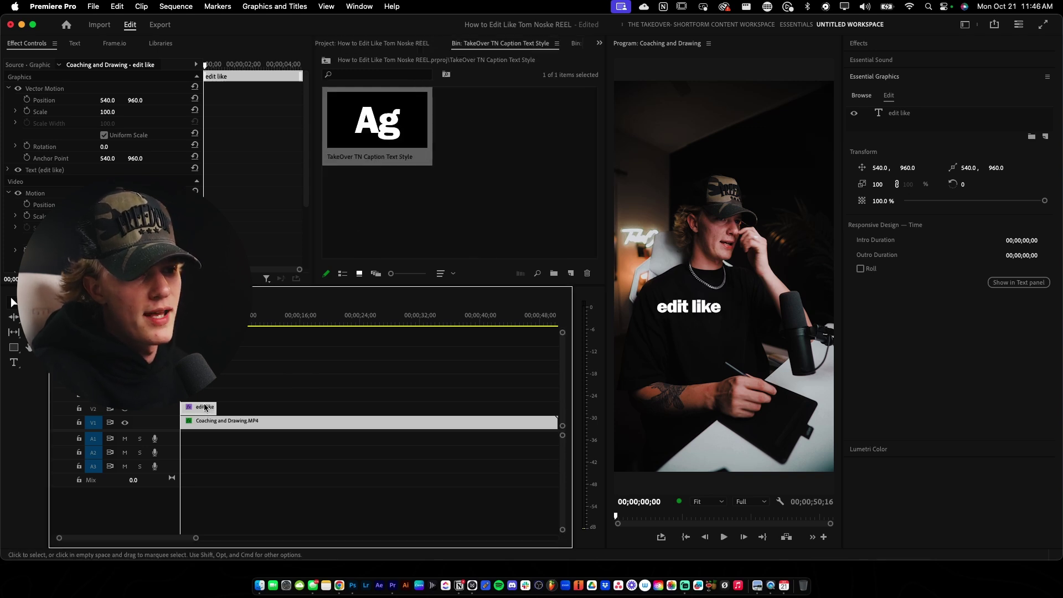
pyautogui.click(905, 116)
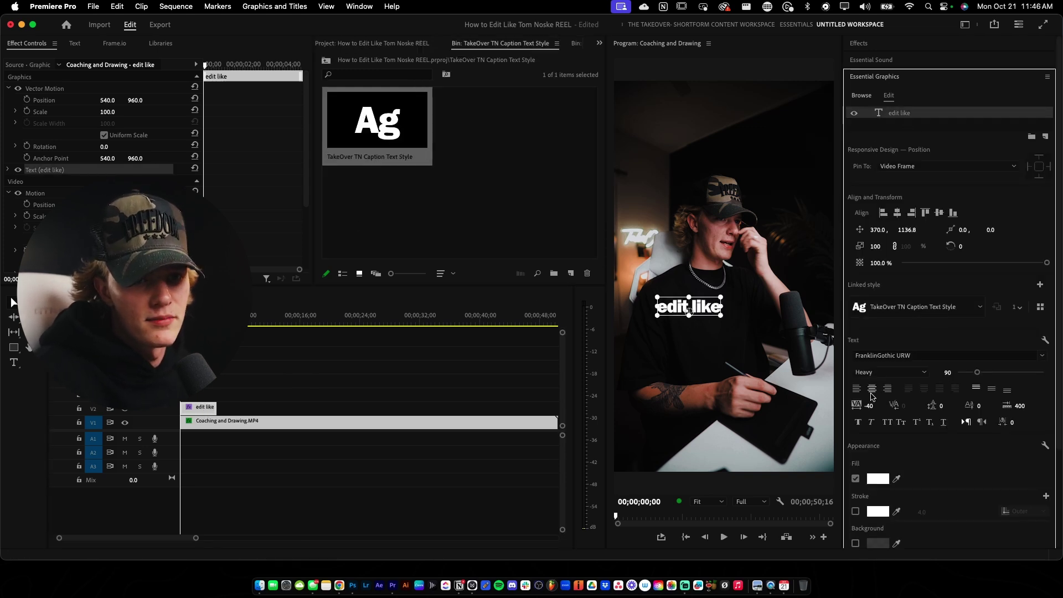
pyautogui.click(897, 213)
pyautogui.click(940, 213)
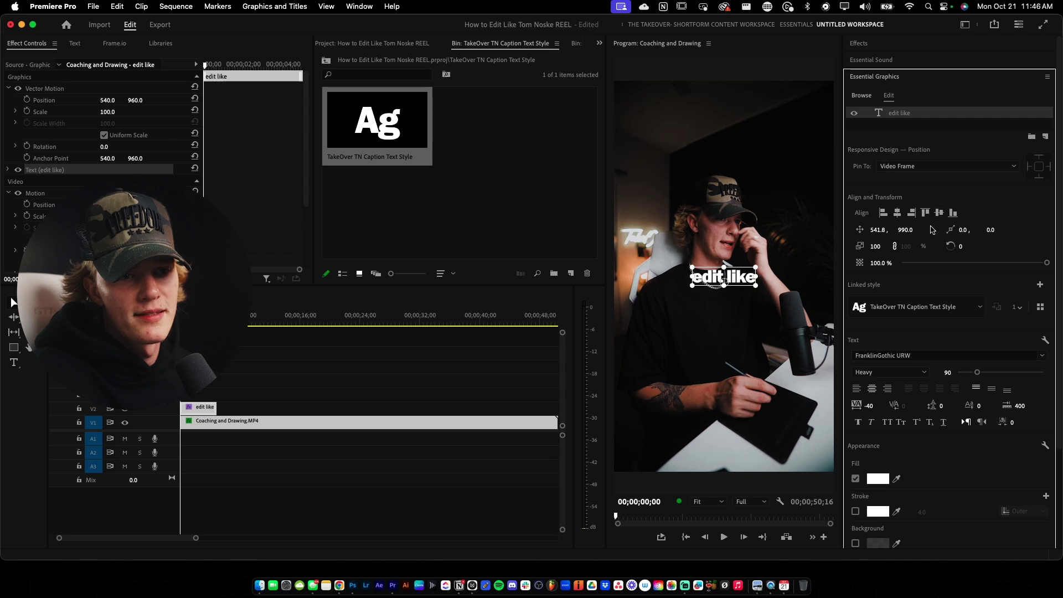
pyautogui.moveTo(976, 372); pyautogui.dragTo(984, 372)
pyautogui.moveTo(905, 230); pyautogui.dragTo(985, 230)
pyautogui.click(203, 408)
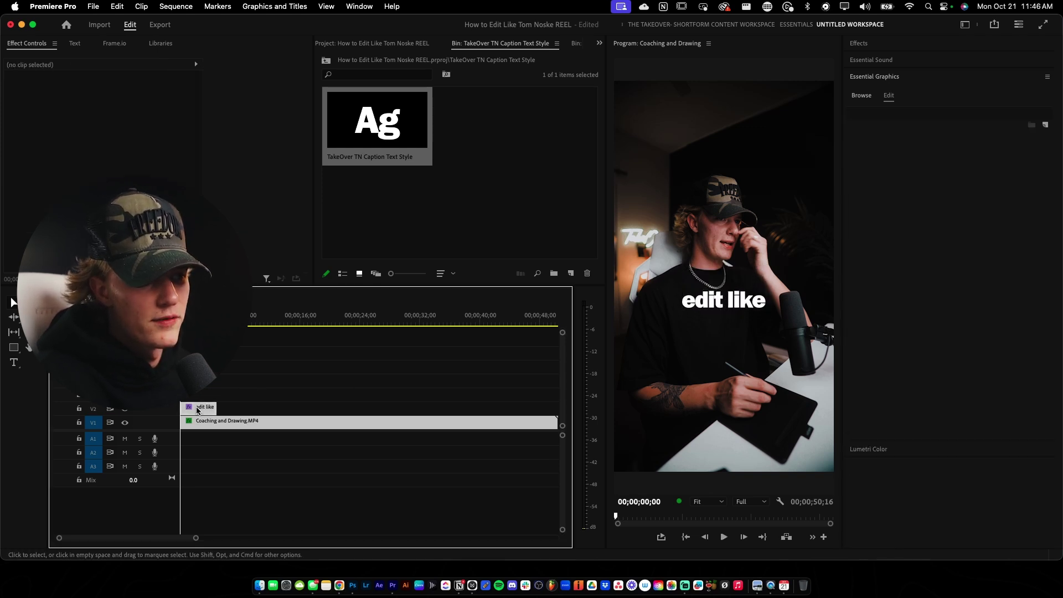
pyautogui.moveTo(203, 408); pyautogui.dragTo(205, 399)
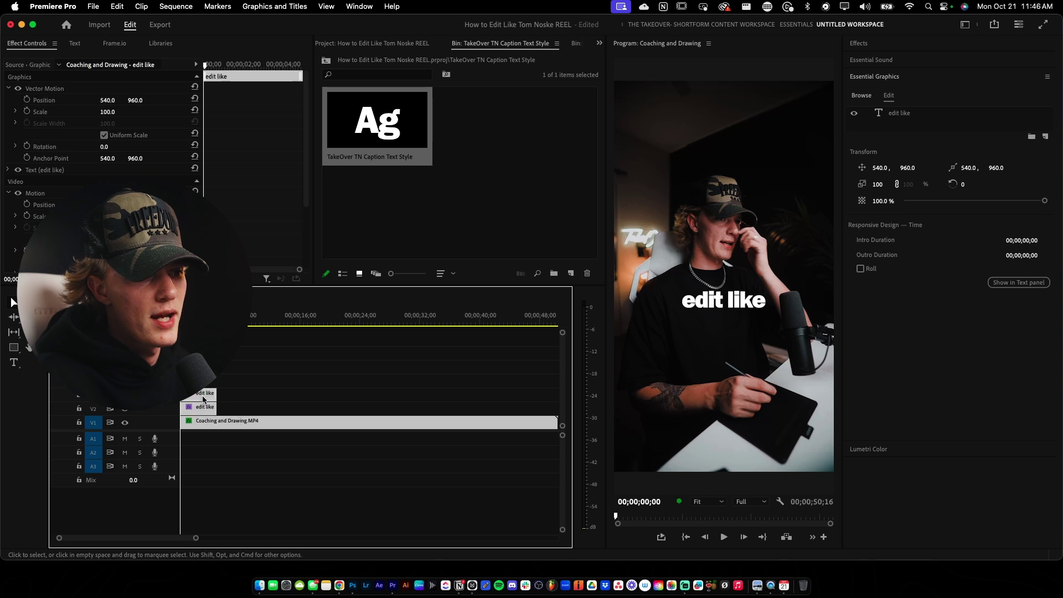
pyautogui.moveTo(902, 172); pyautogui.dragTo(950, 172)
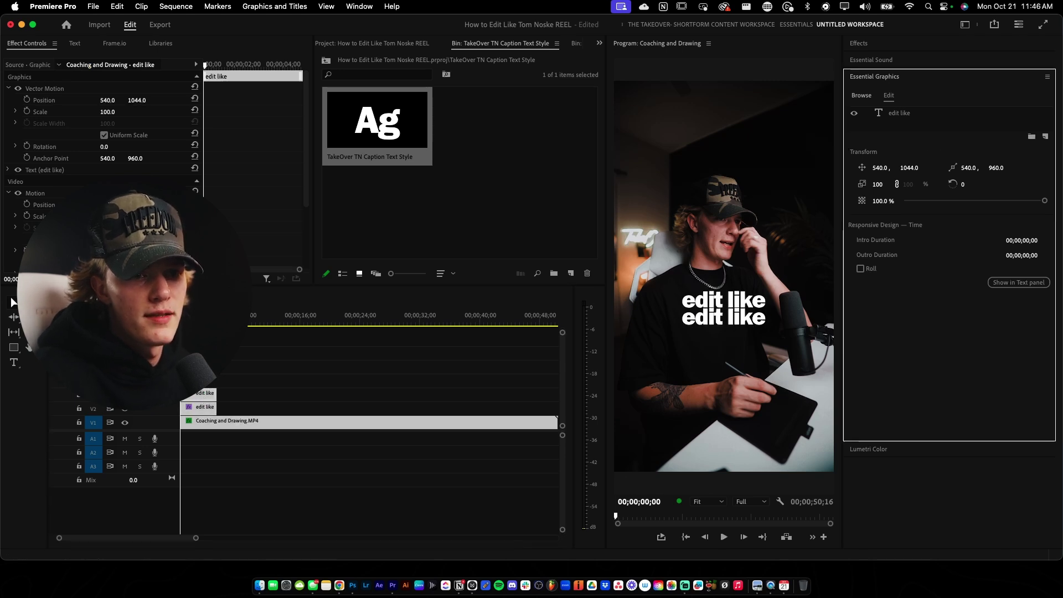
pyautogui.click(717, 317)
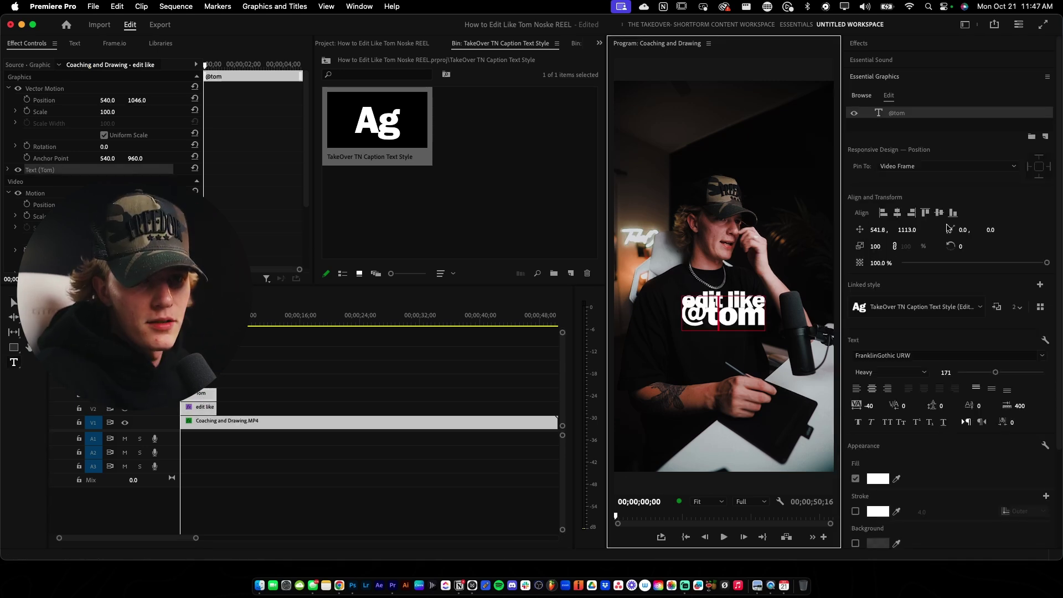
pyautogui.moveTo(909, 229); pyautogui.dragTo(921, 229)
pyautogui.doubleClick(736, 318)
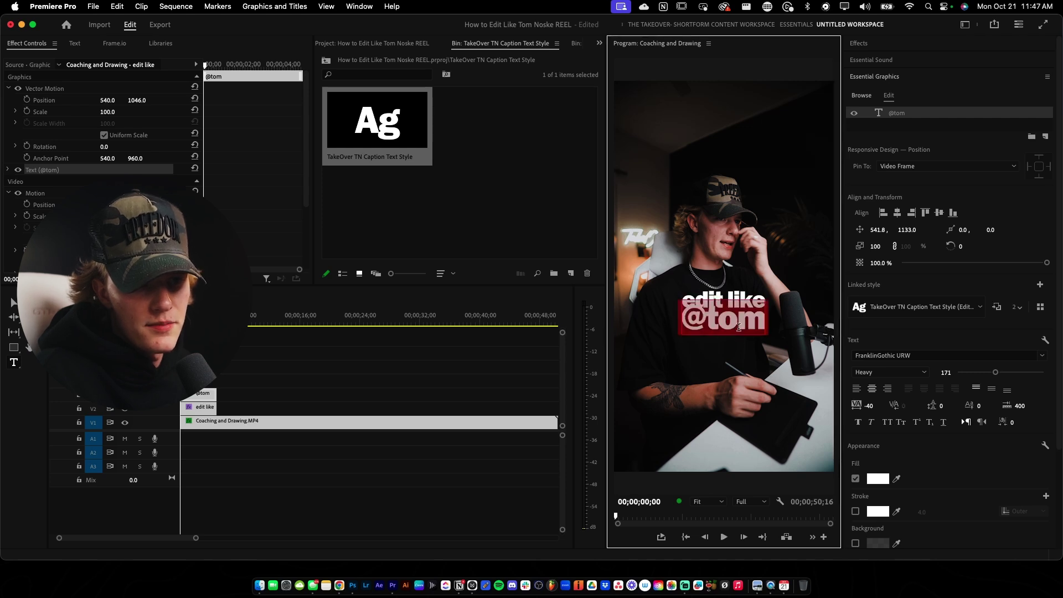
pyautogui.scroll(-1, 917, 472)
pyautogui.scroll(-5, 1013, 437)
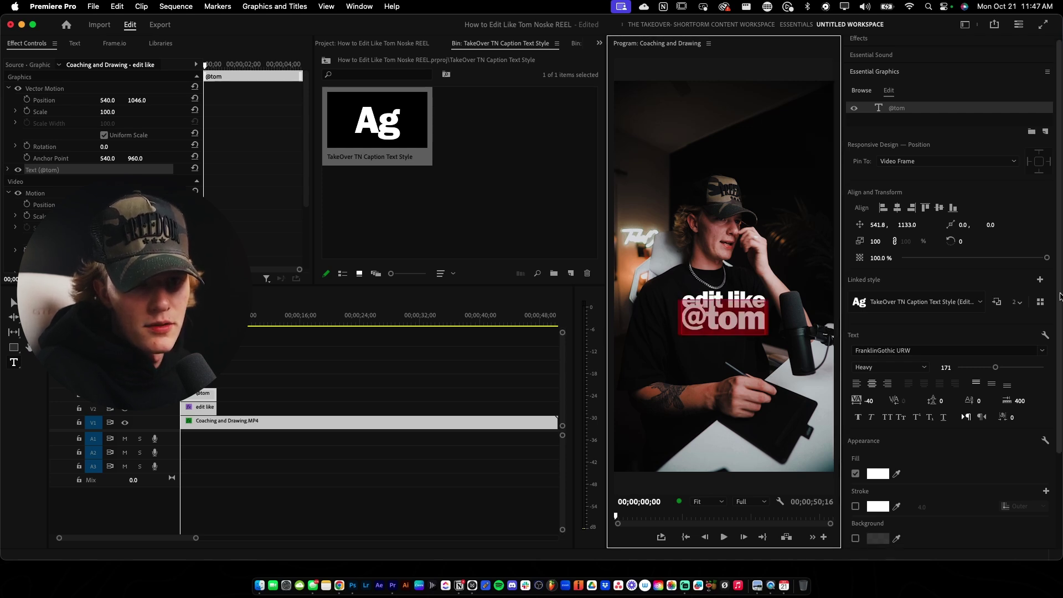
pyautogui.scroll(-4, 1031, 472)
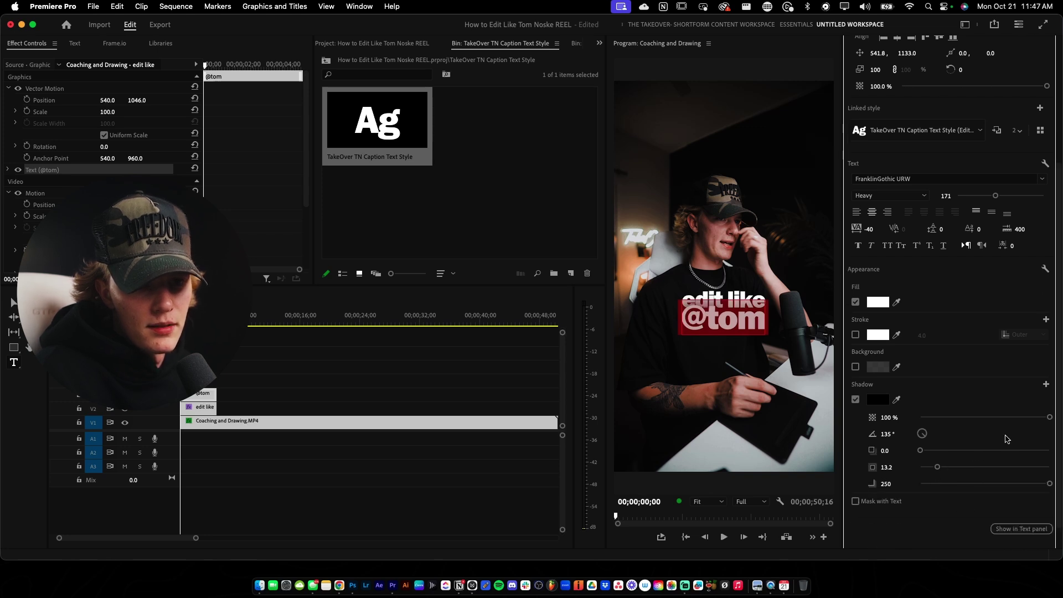
pyautogui.moveTo(1032, 418); pyautogui.dragTo(1014, 418)
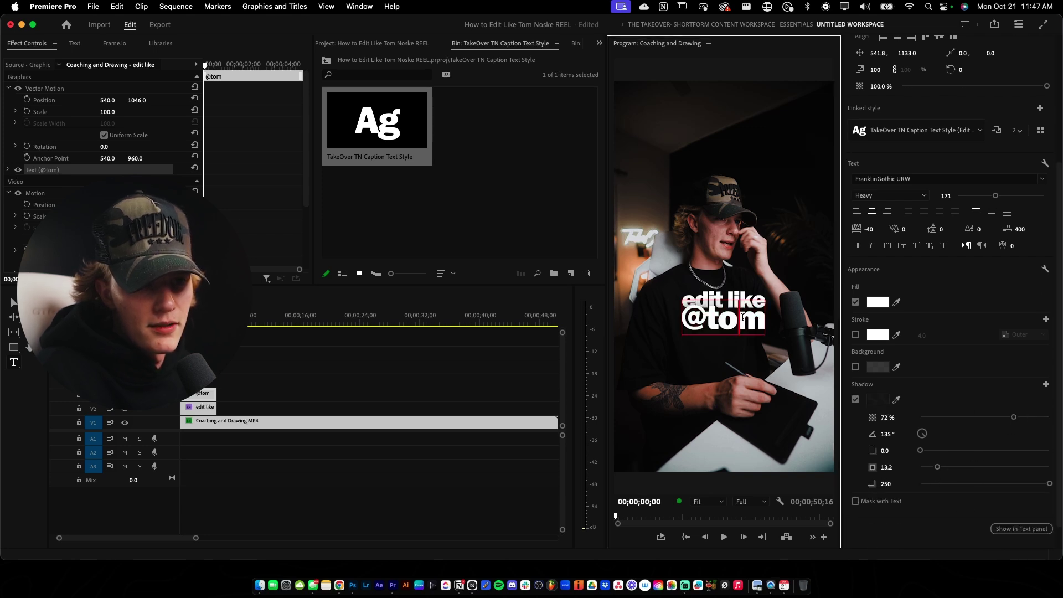
pyautogui.click(247, 394)
pyautogui.moveTo(208, 393); pyautogui.dragTo(209, 394)
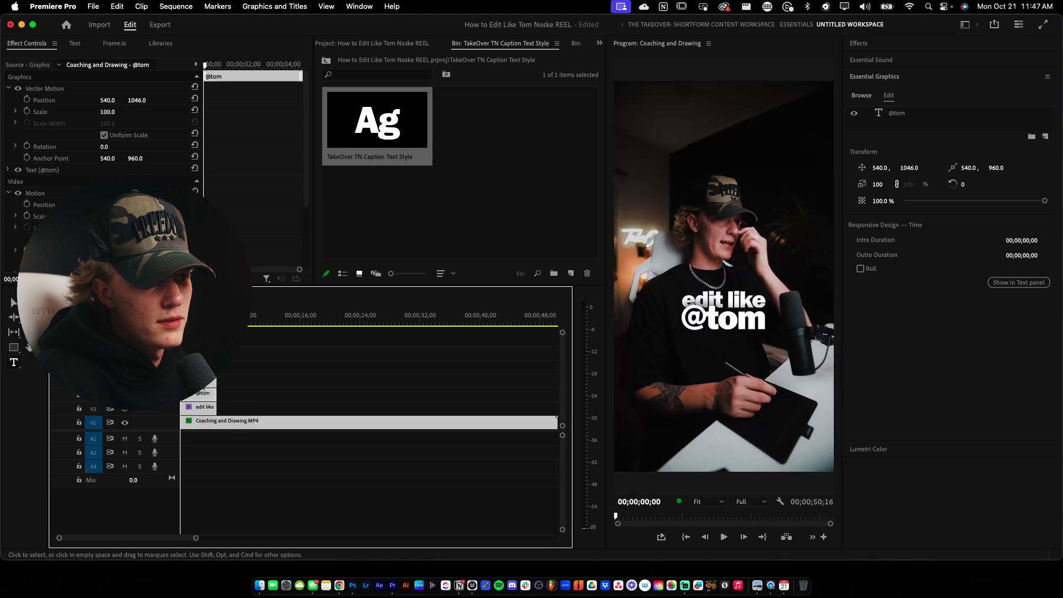
pyautogui.click(904, 114)
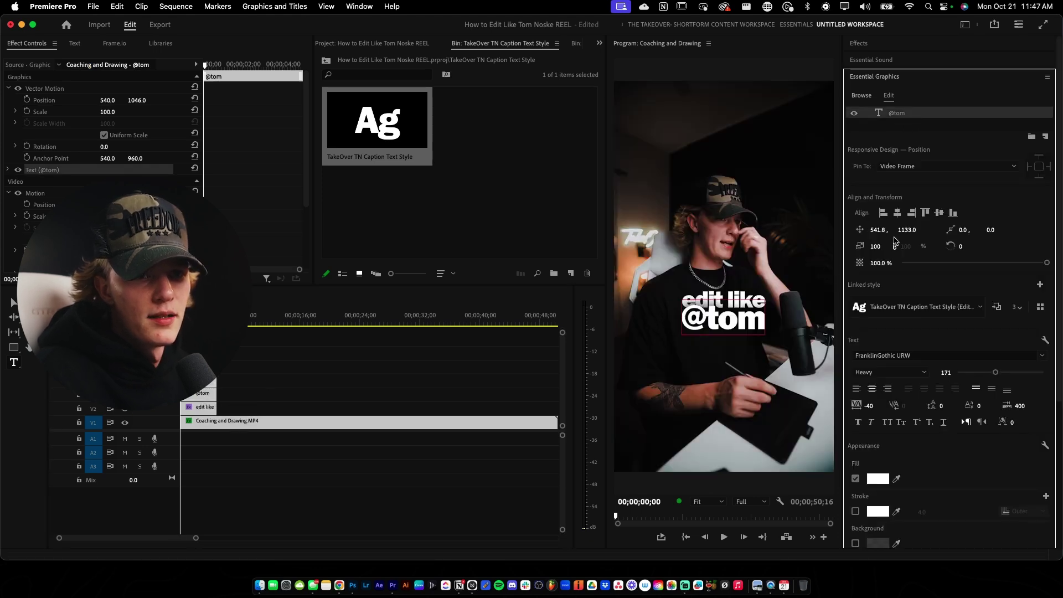
pyautogui.doubleClick(733, 318)
pyautogui.write('noske')
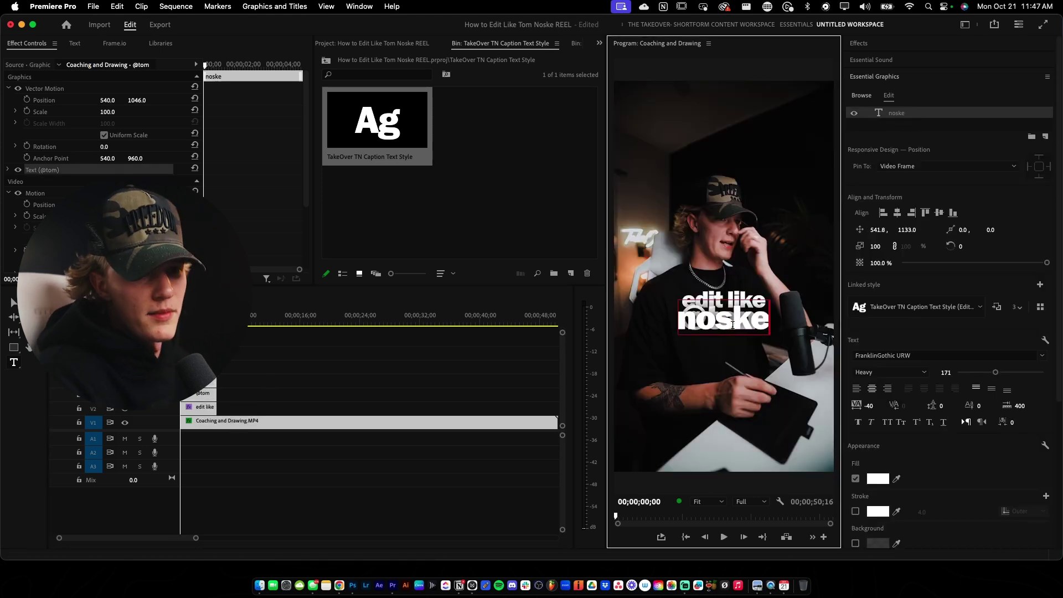
pyautogui.moveTo(908, 229)
pyautogui.mouseDown()
pyautogui.moveTo(941, 229)
pyautogui.moveTo(890, 230)
pyautogui.mouseUp()
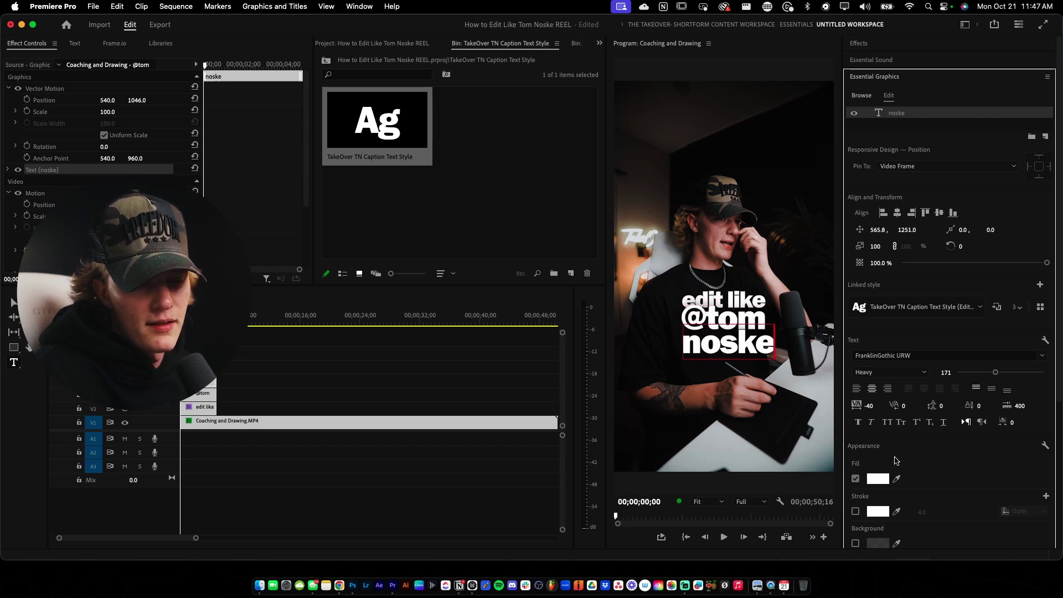
# Turn off the shadow on the "noske" text and set its vertical position to 1244
pyautogui.scroll(-5, 1046, 404)
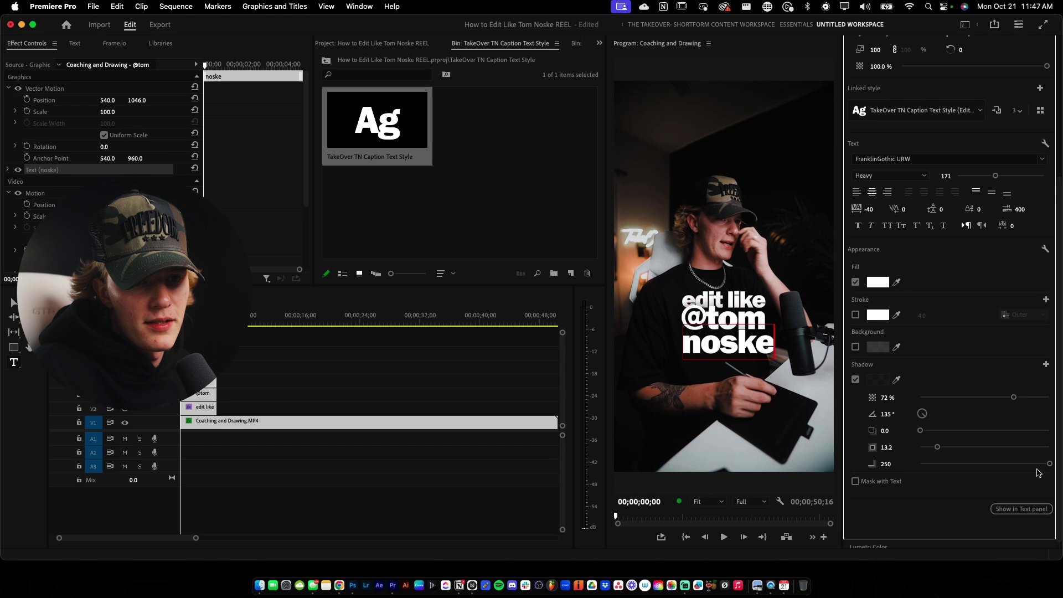
pyautogui.click(853, 379)
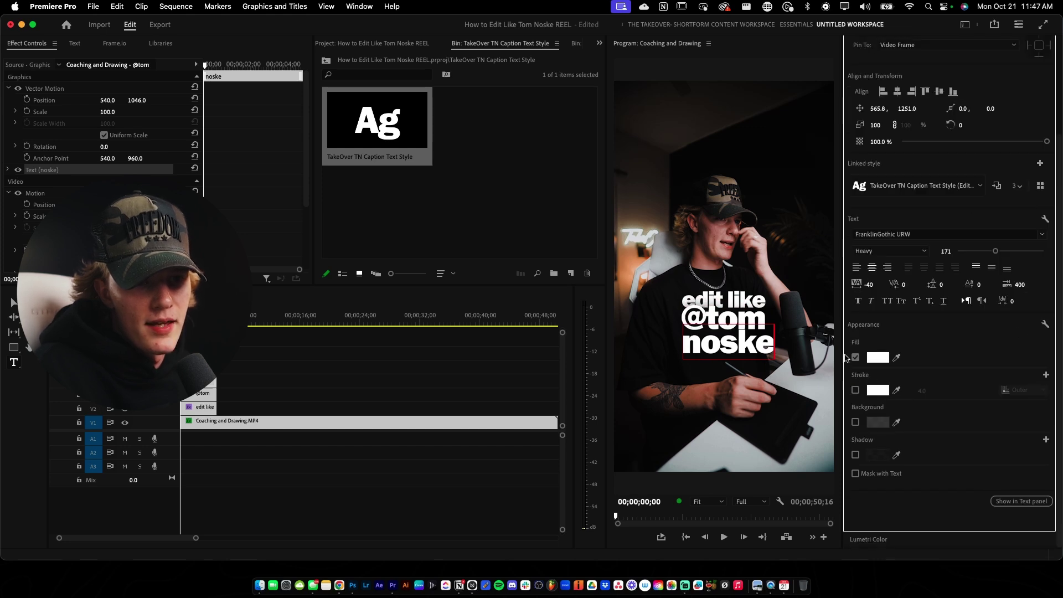
pyautogui.doubleClick(730, 341)
pyautogui.click(855, 457)
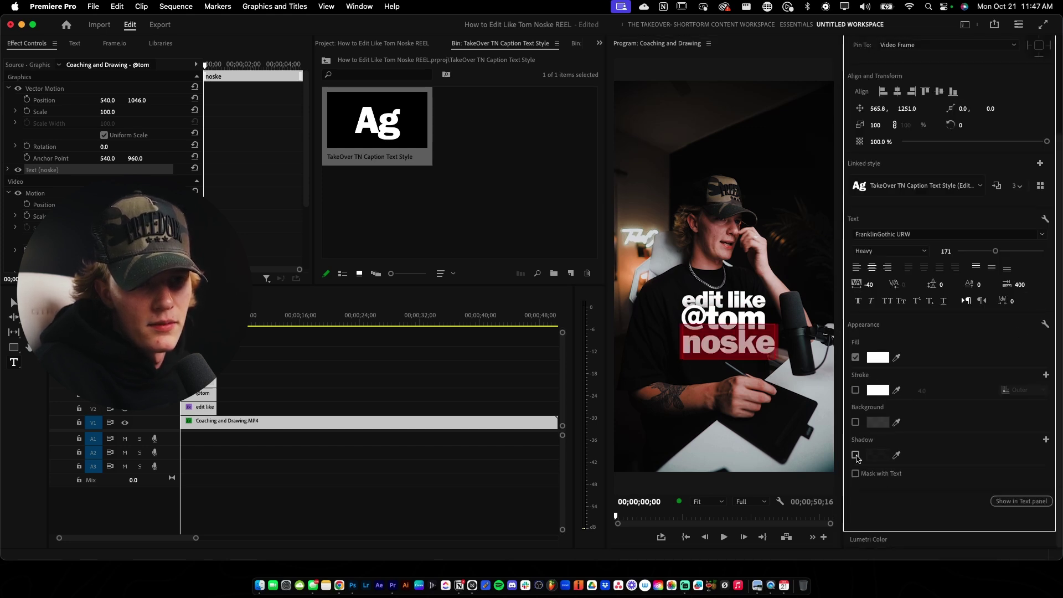
pyautogui.click(760, 336)
pyautogui.click(941, 234)
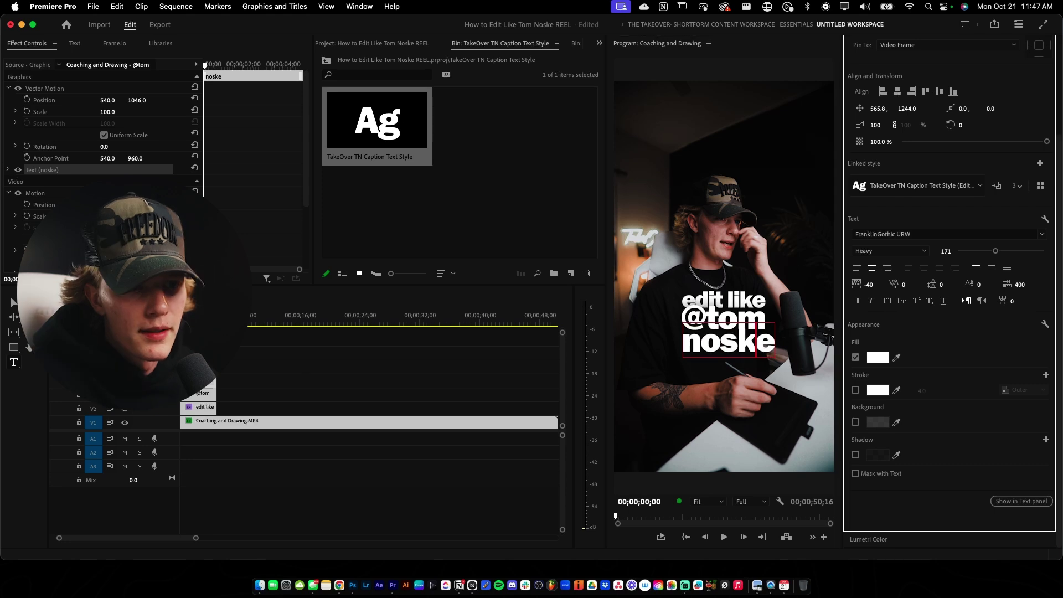
pyautogui.click(240, 384)
pyautogui.moveTo(883, 170); pyautogui.dragTo(927, 171)
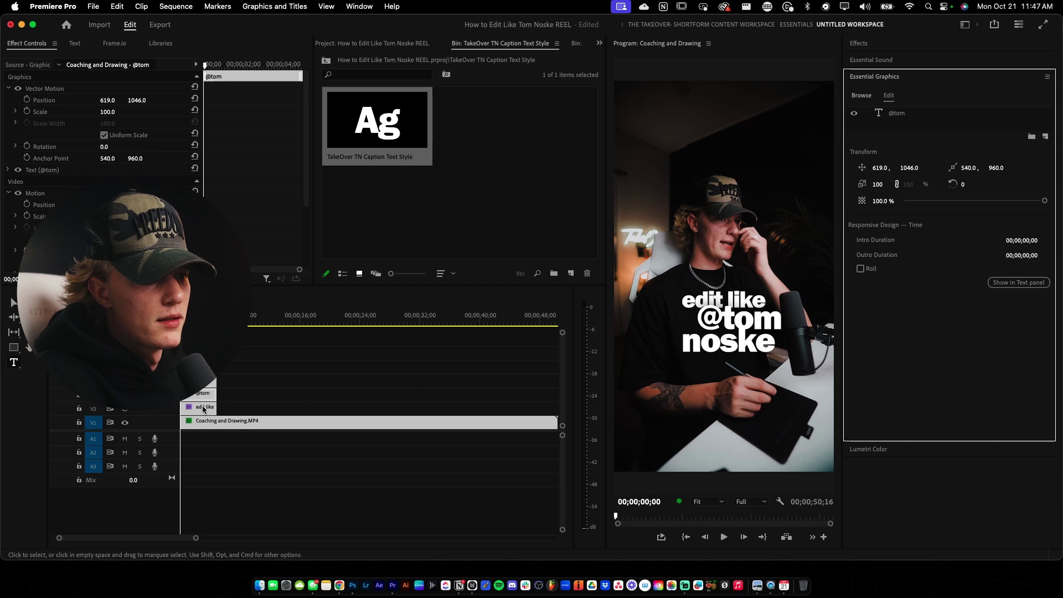
pyautogui.click(204, 385)
pyautogui.moveTo(882, 168)
pyautogui.mouseDown()
pyautogui.moveTo(926, 168)
pyautogui.moveTo(890, 168)
pyautogui.mouseUp()
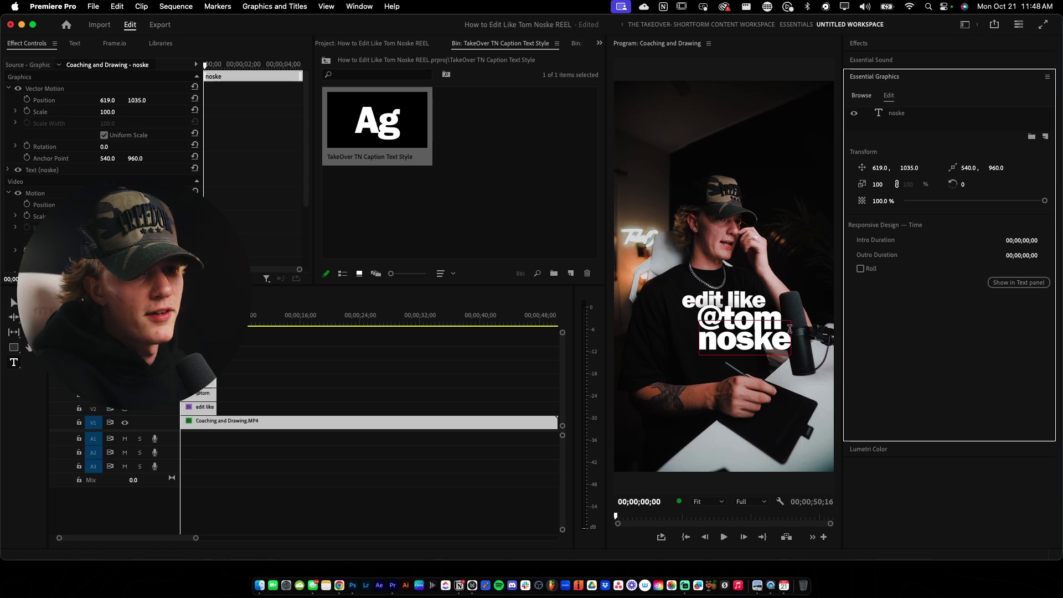
pyautogui.click(257, 391)
# At 00;00;03;01, duplicate the "noske" clip onto the track above and change the copy's text to "premiere" at size 39
pyautogui.moveTo(180, 315); pyautogui.dragTo(203, 315)
pyautogui.click(206, 379)
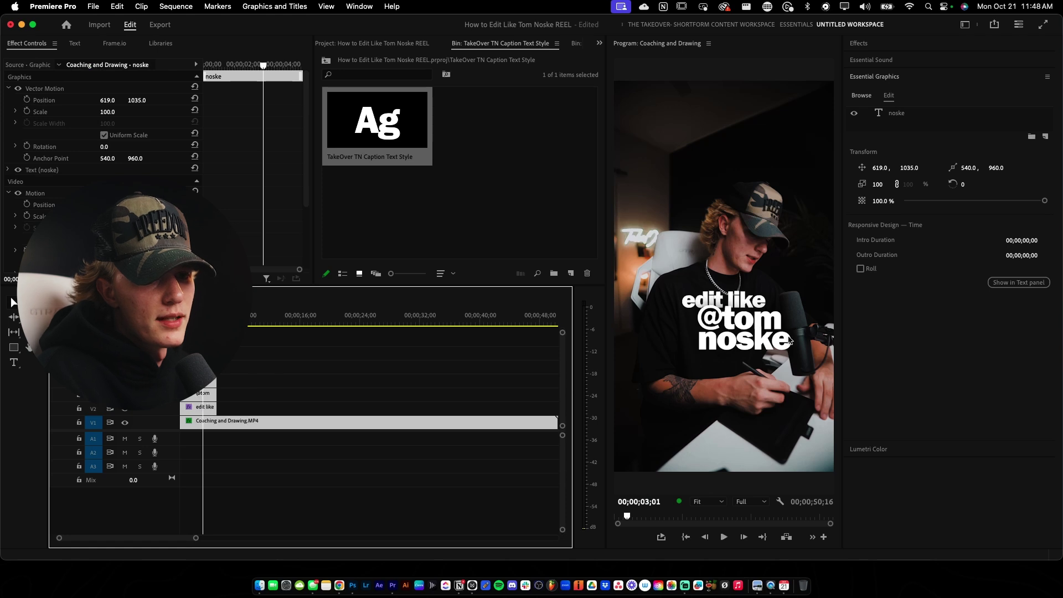
pyautogui.doubleClick(762, 340)
pyautogui.click(761, 341)
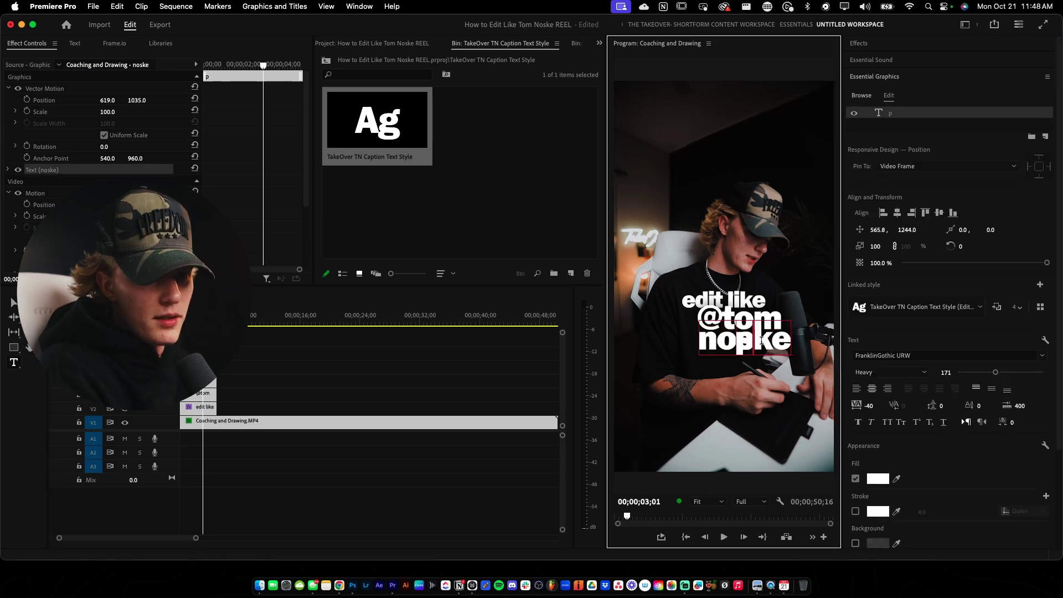
pyautogui.write('premiere')
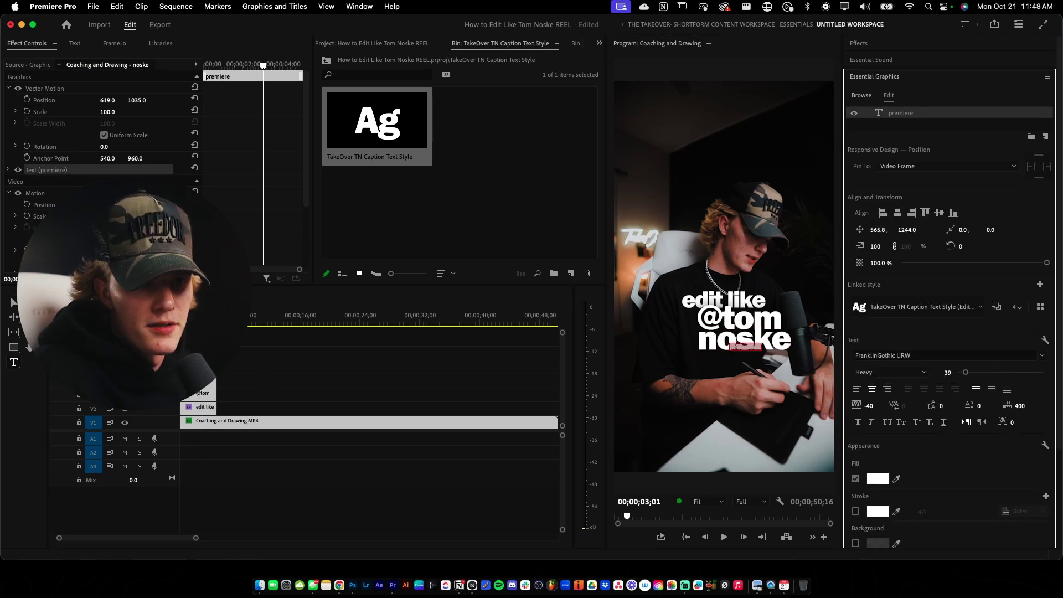
# Move the small "premiere" text to 253.8, 1211 so it sits directly before "noske"
pyautogui.moveTo(908, 230); pyautogui.dragTo(706, 230)
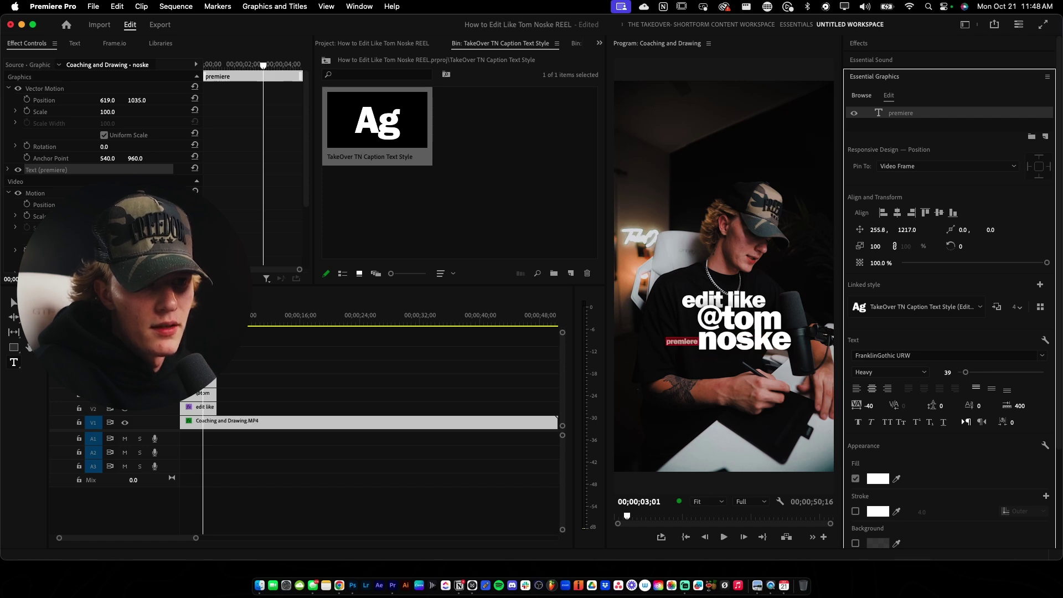
pyautogui.moveTo(905, 231); pyautogui.dragTo(908, 231)
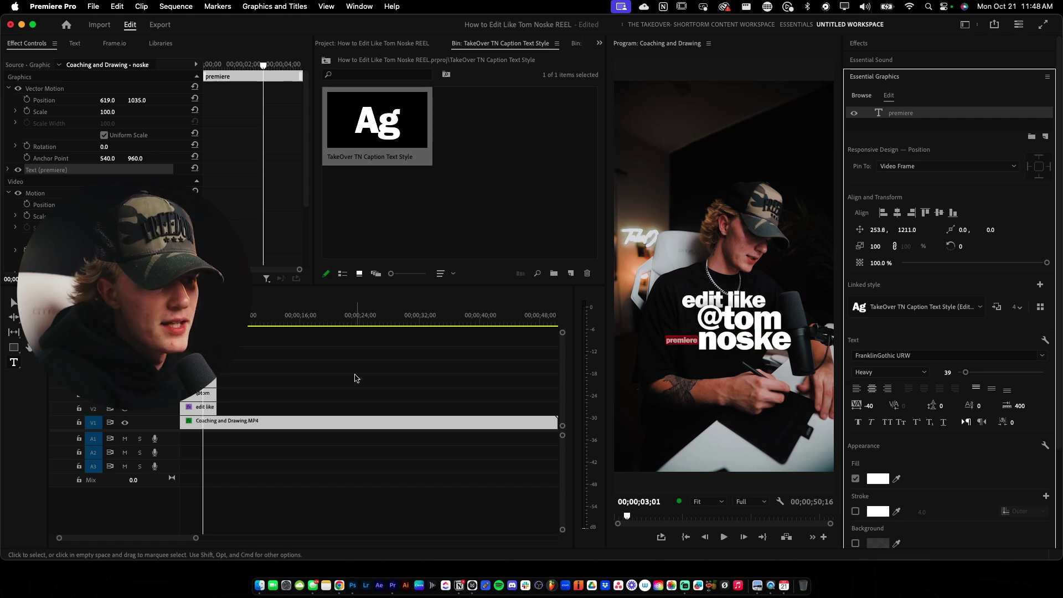
pyautogui.click(247, 382)
# Trim the start of the "premiere" clip to about 00;00;02;24 and duplicate it, starting slightly later, onto the track above
pyautogui.scroll(3, 246, 377)
pyautogui.hscroll(-3, 247, 377)
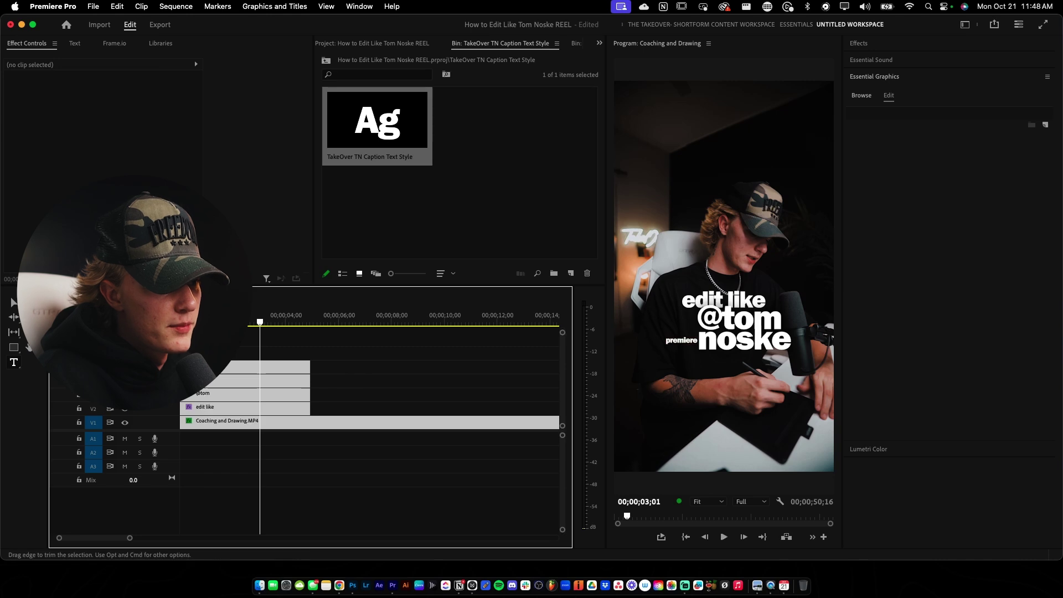
pyautogui.moveTo(180, 367); pyautogui.dragTo(254, 367)
pyautogui.click(274, 370)
pyautogui.moveTo(278, 359); pyautogui.dragTo(276, 353)
# Change the duplicated clip's text to "pro" and butt it against the shortened "premiere" clip on the same track
pyautogui.click(293, 320)
pyautogui.click(303, 341)
pyautogui.click(686, 339)
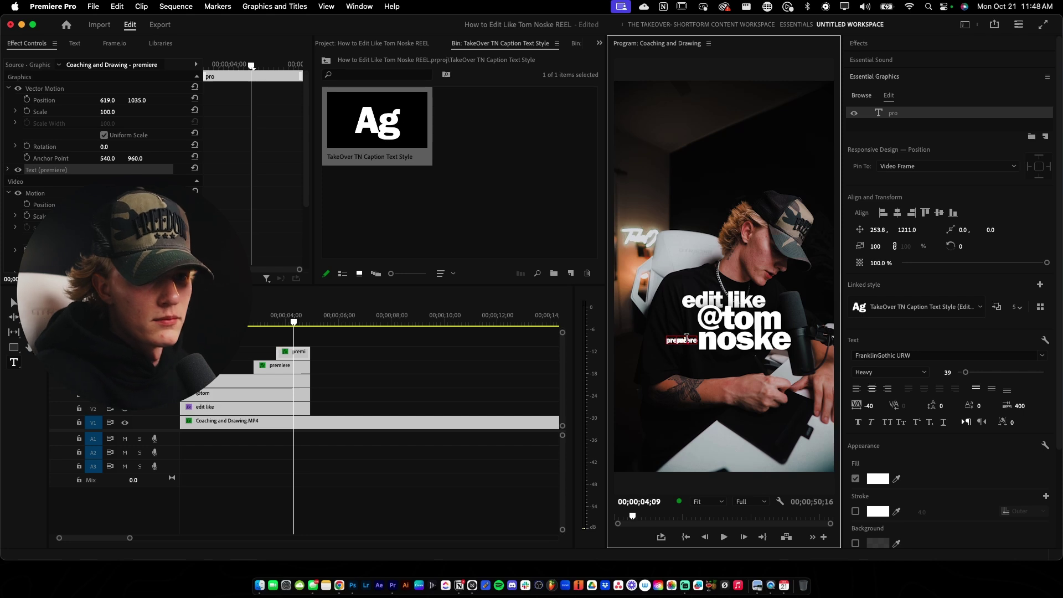
pyautogui.click(288, 375)
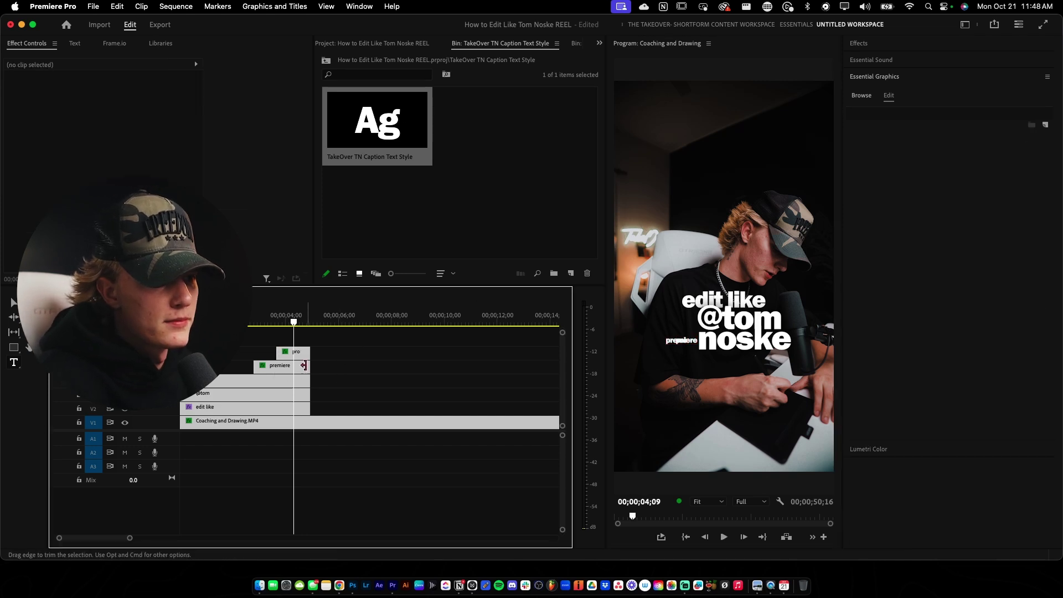
pyautogui.moveTo(304, 366)
pyautogui.mouseDown()
pyautogui.moveTo(276, 365)
pyautogui.moveTo(291, 365)
pyautogui.mouseUp()
# Check the caption timing from the sequence start and shift the "premiere" and "pro" clips together to begin at about 00;00;01;15
pyautogui.press('Home')
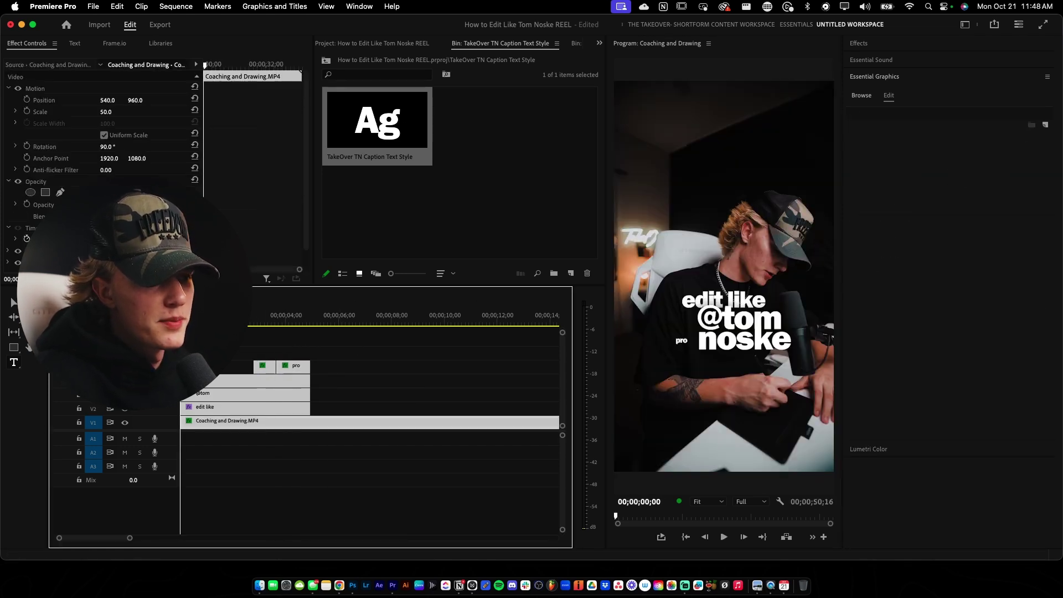
pyautogui.press('space')
pyautogui.press('c')
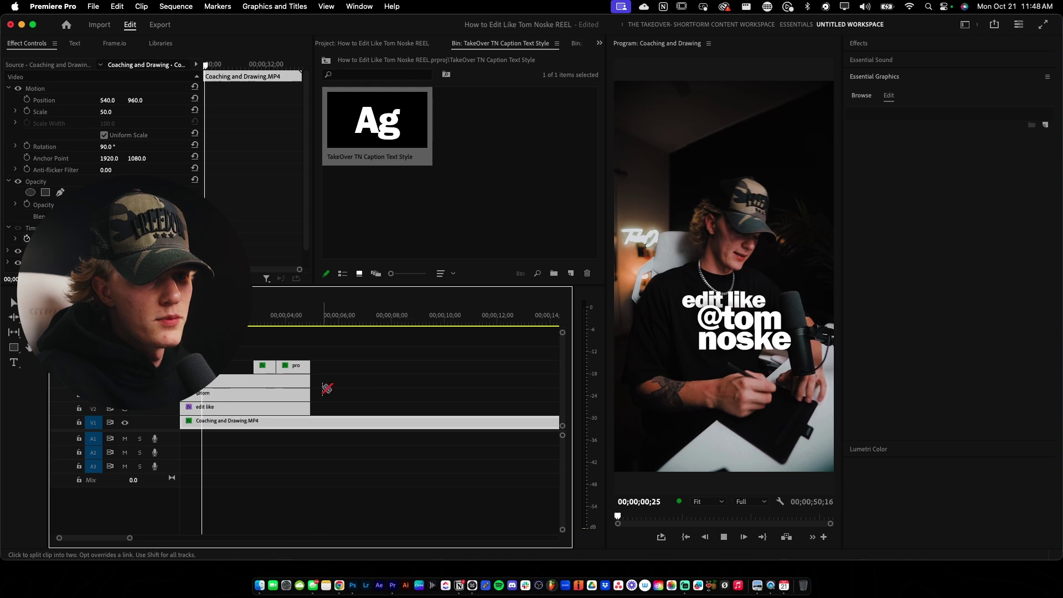
pyautogui.press('v')
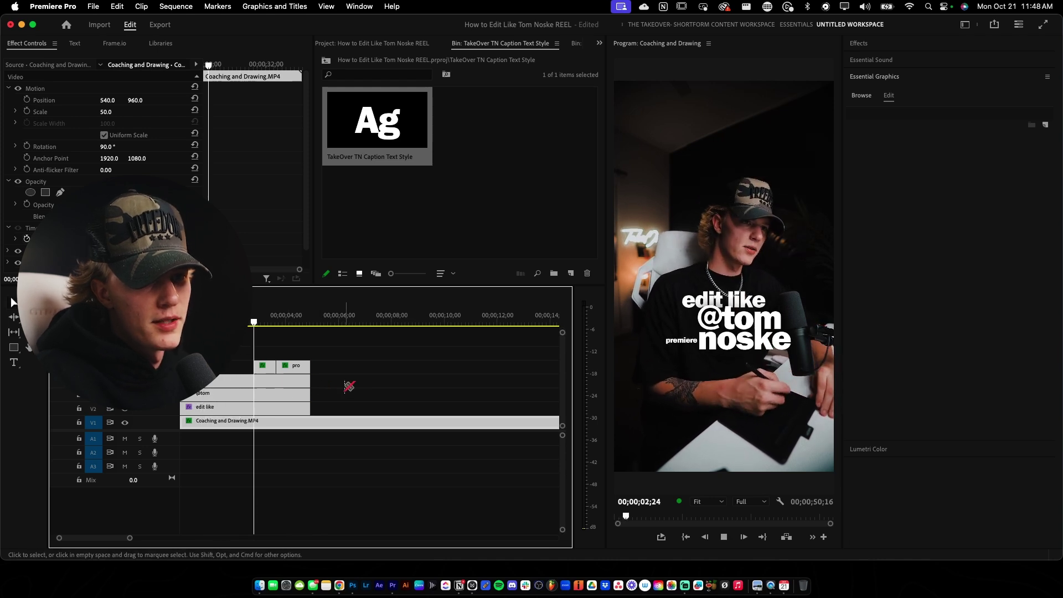
pyautogui.press('space')
pyautogui.moveTo(248, 354); pyautogui.dragTo(291, 368)
pyautogui.moveTo(299, 368); pyautogui.dragTo(258, 369)
# Play the sequence from the start up to the "pro" caption to check the shifted clips' timing
pyautogui.press('Home')
pyautogui.press('space')
pyautogui.press('=')
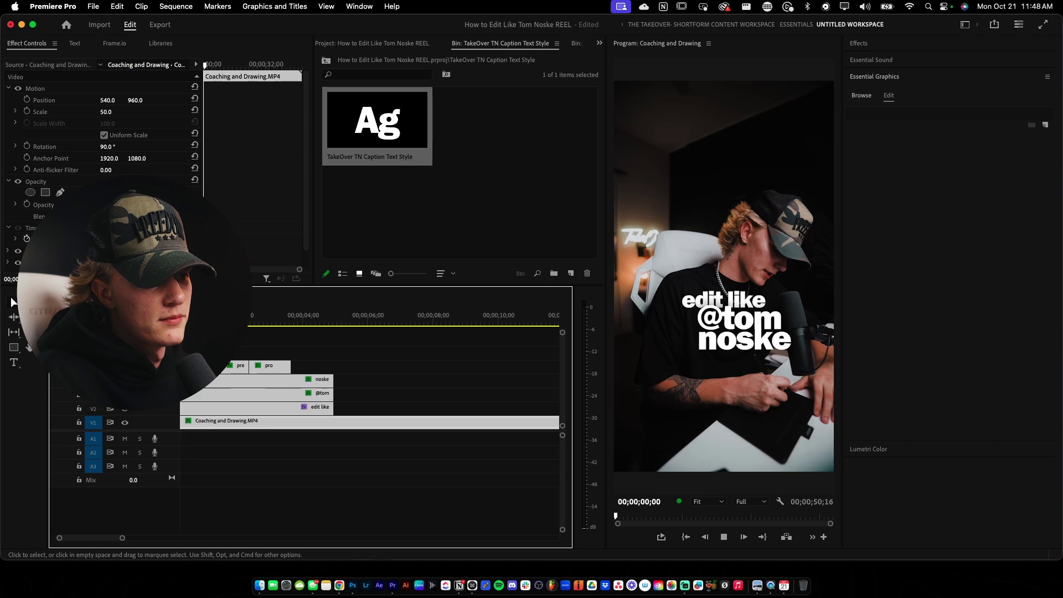
pyautogui.press('c')
pyautogui.click(278, 356)
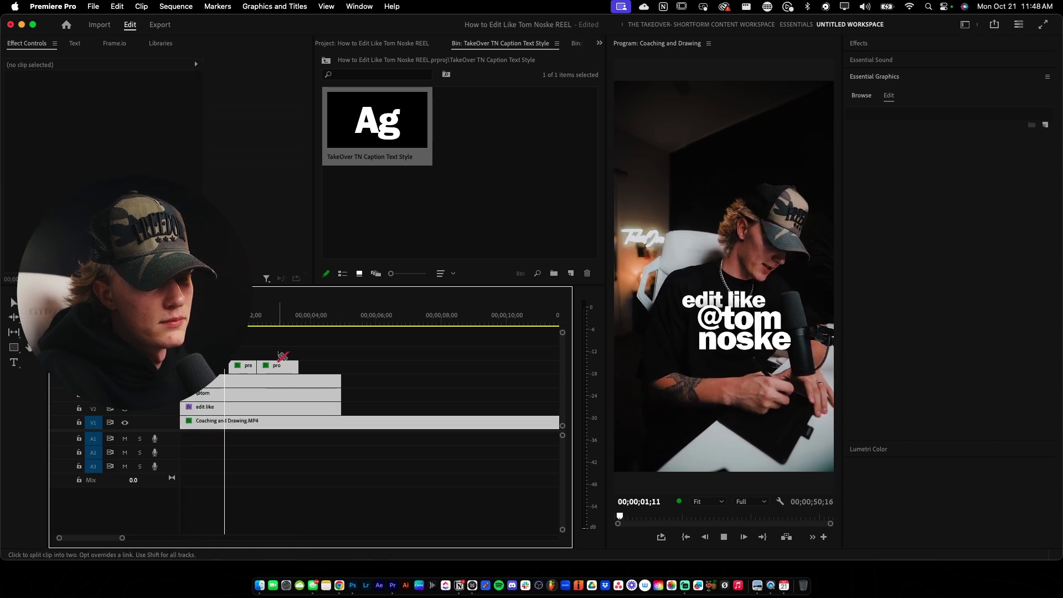
pyautogui.press('space')
pyautogui.press('v')
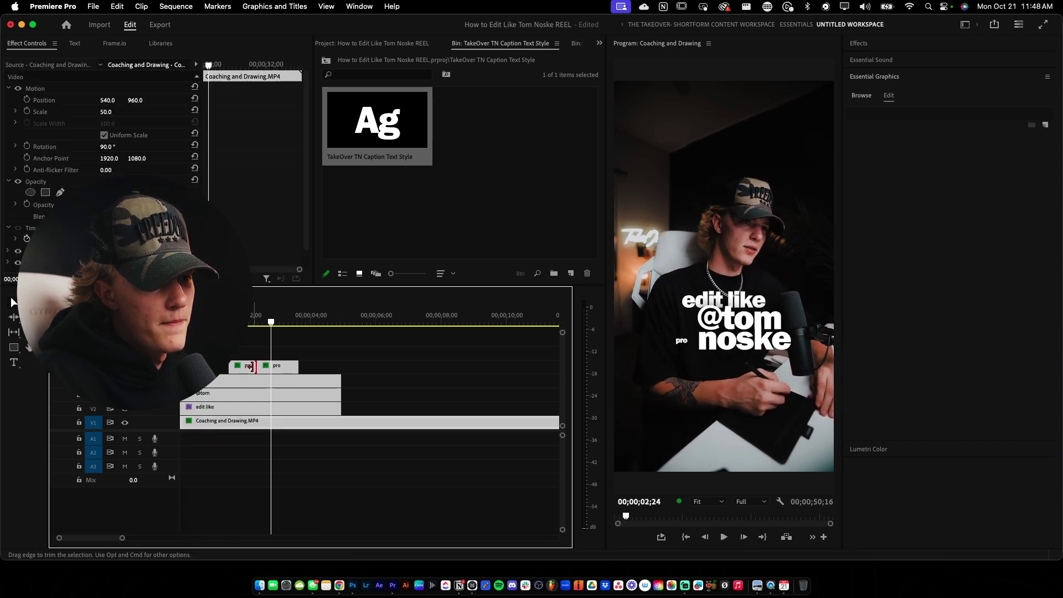
pyautogui.moveTo(252, 366)
pyautogui.mouseDown()
pyautogui.moveTo(237, 367)
pyautogui.moveTo(271, 365)
pyautogui.mouseUp()
pyautogui.press('c')
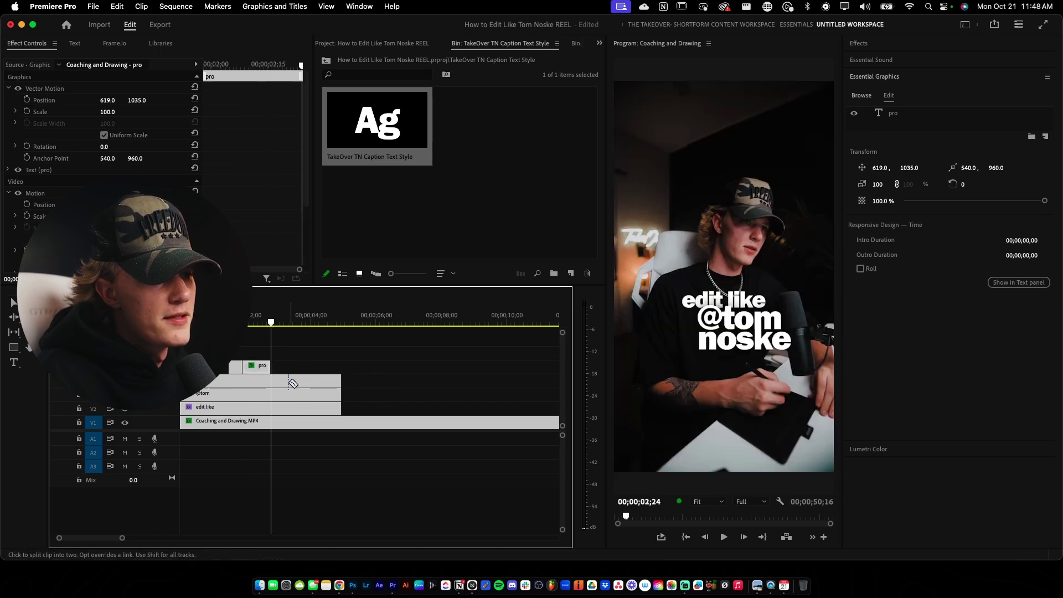
pyautogui.click(273, 384)
pyautogui.moveTo(388, 359); pyautogui.dragTo(309, 415)
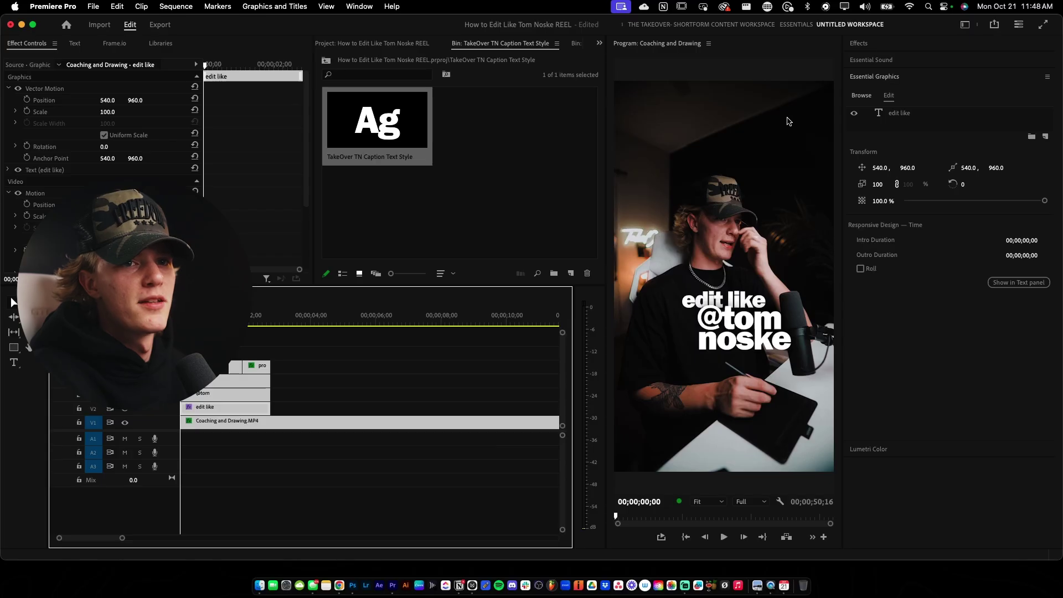
pyautogui.click(862, 77)
pyautogui.click(876, 44)
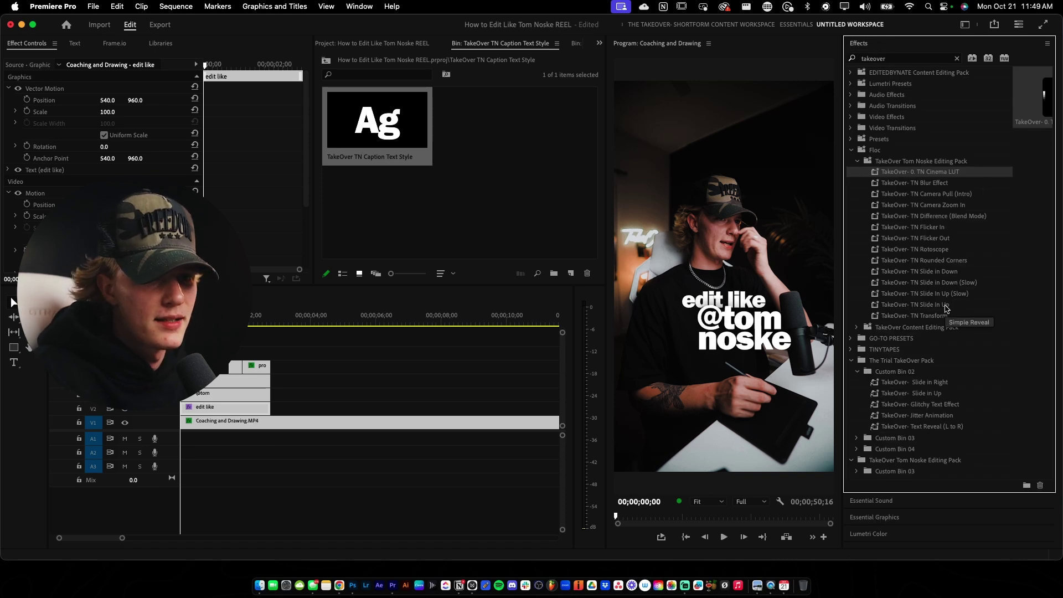
pyautogui.moveTo(946, 309); pyautogui.dragTo(205, 408)
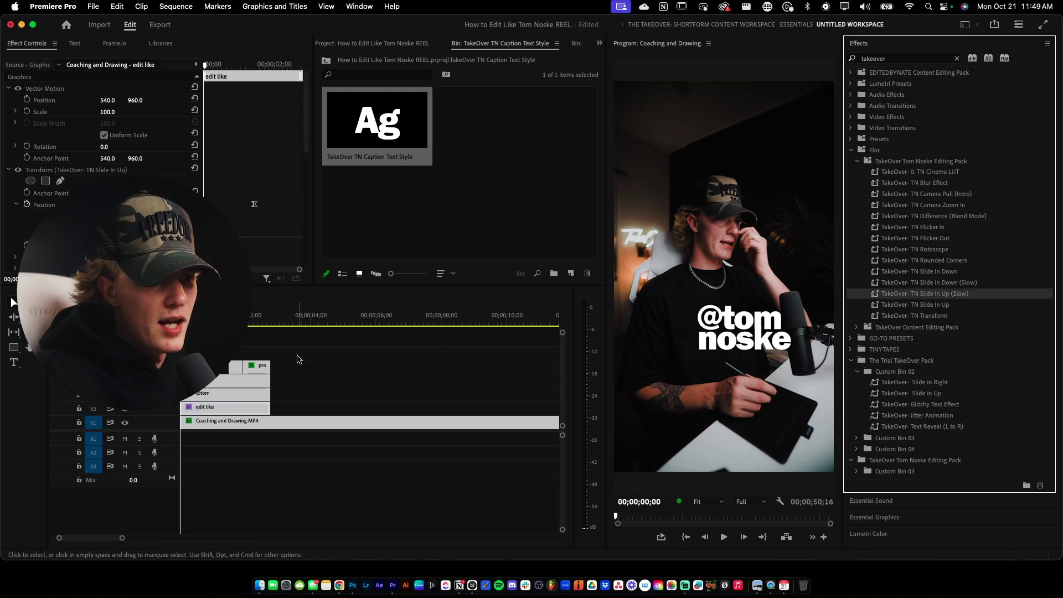
pyautogui.moveTo(294, 382)
pyautogui.mouseDown()
pyautogui.moveTo(264, 392)
pyautogui.moveTo(282, 367)
pyautogui.mouseUp()
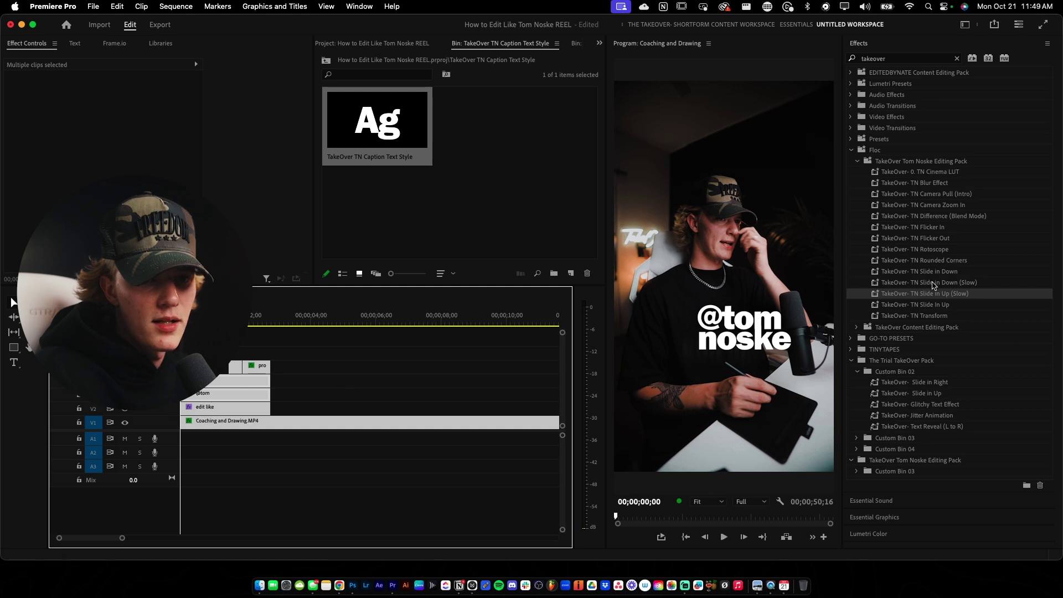
pyautogui.moveTo(960, 296); pyautogui.dragTo(263, 388)
# Nest the "premiere" and "pro" clips into one nested sequence with the default name
pyautogui.click(229, 317)
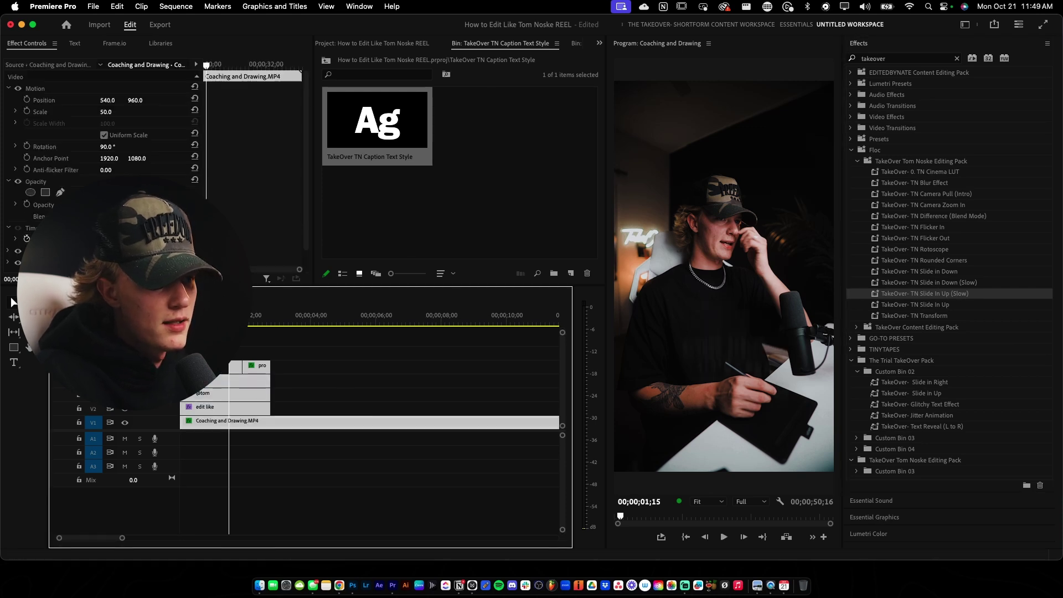
pyautogui.rightClick(239, 365)
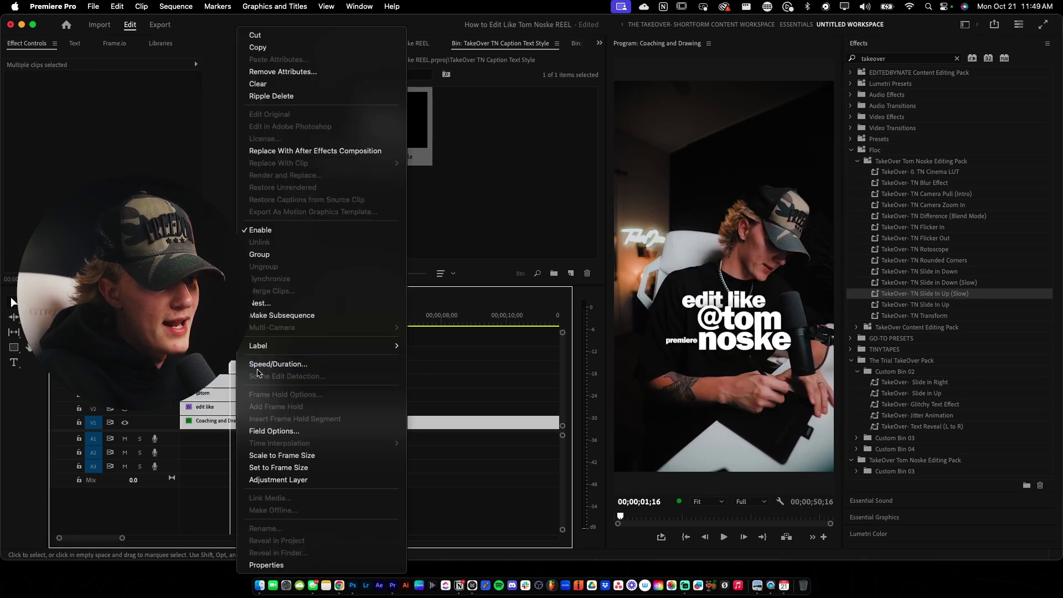
pyautogui.click(283, 308)
pyautogui.click(572, 306)
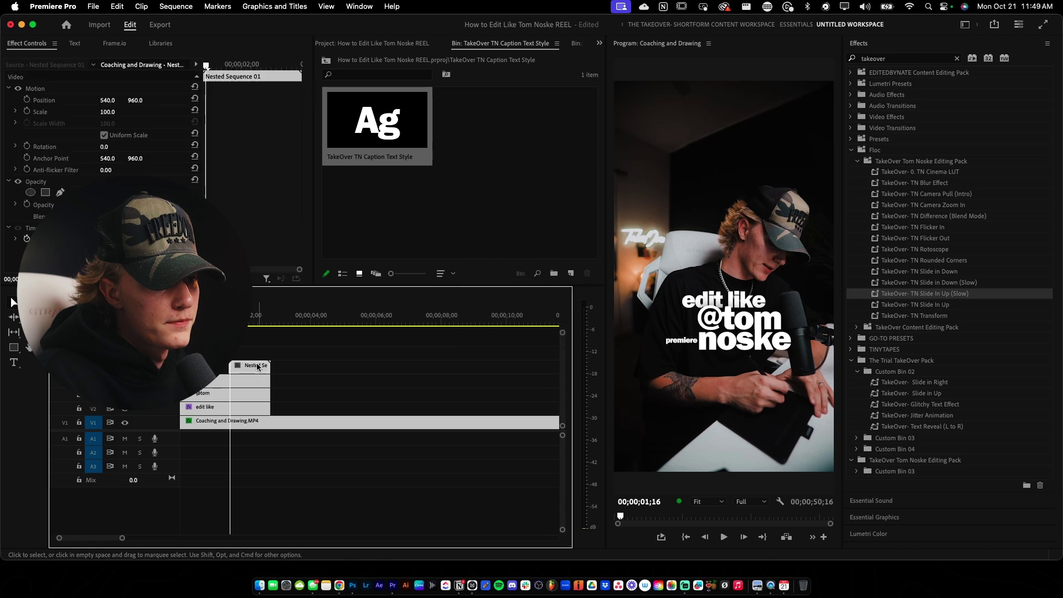
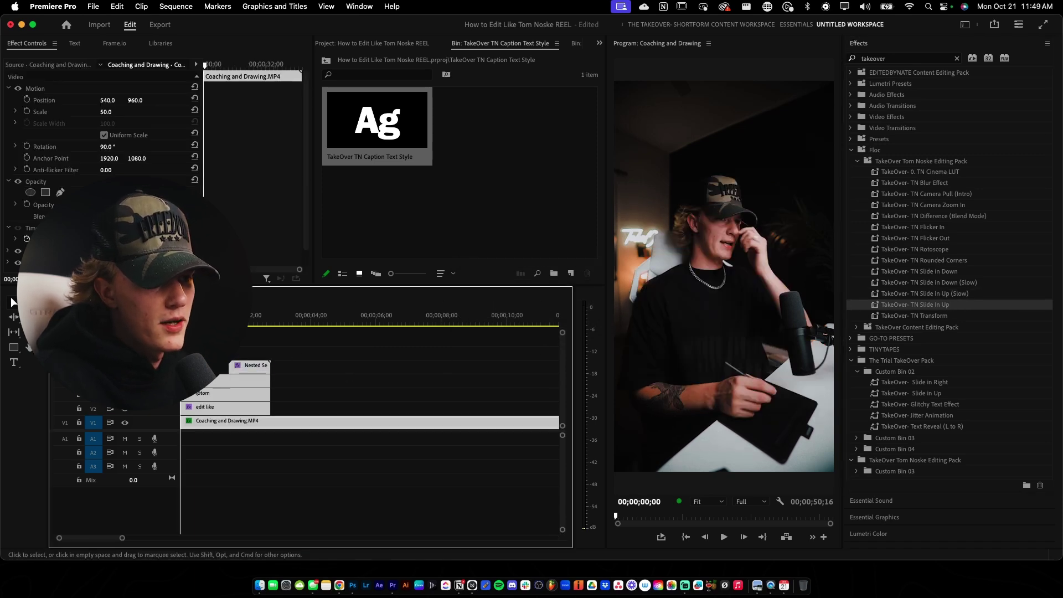
pyautogui.press('space')
pyautogui.press('space')
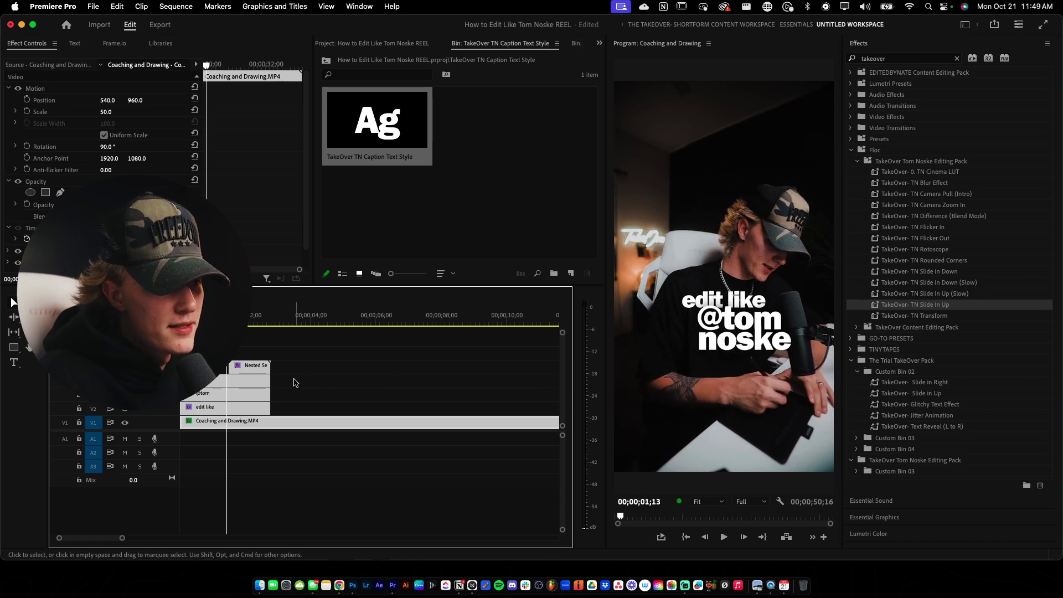
pyautogui.moveTo(258, 381); pyautogui.dragTo(222, 385)
pyautogui.press('Up')
pyautogui.press('space')
pyautogui.press('c')
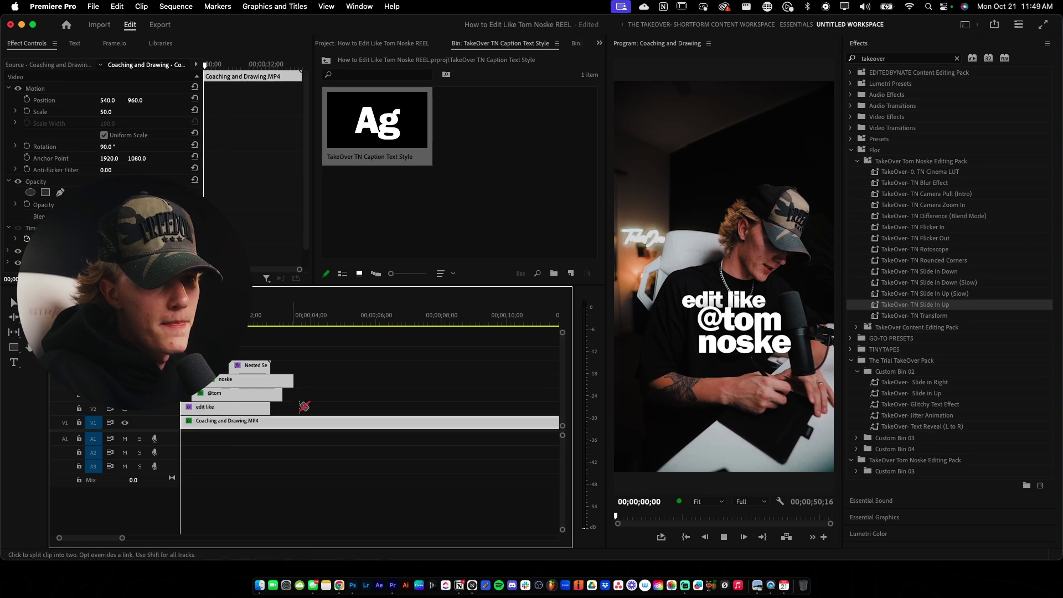
pyautogui.press('space')
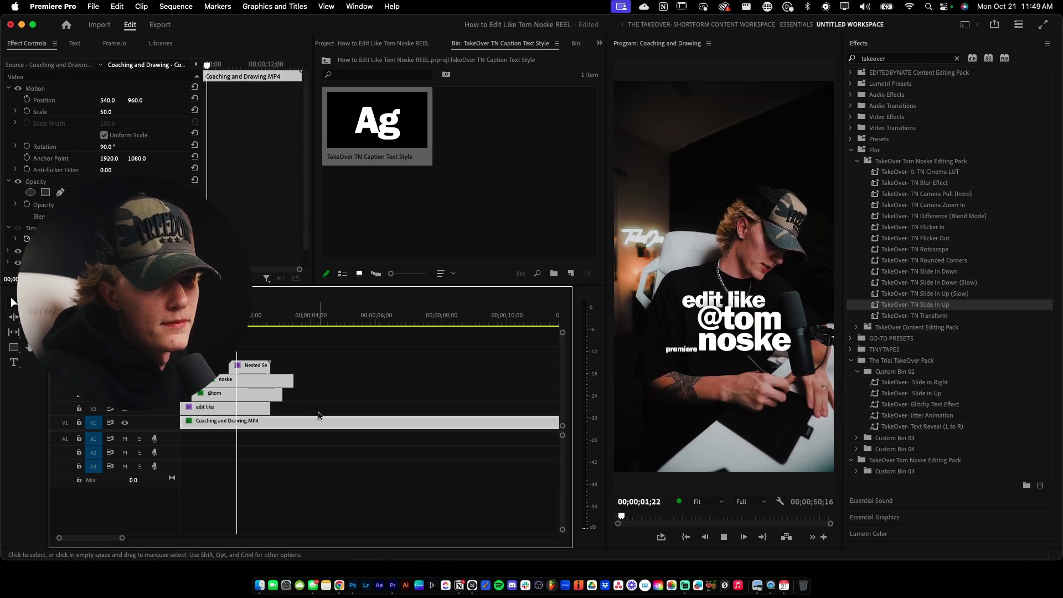
pyautogui.press('space')
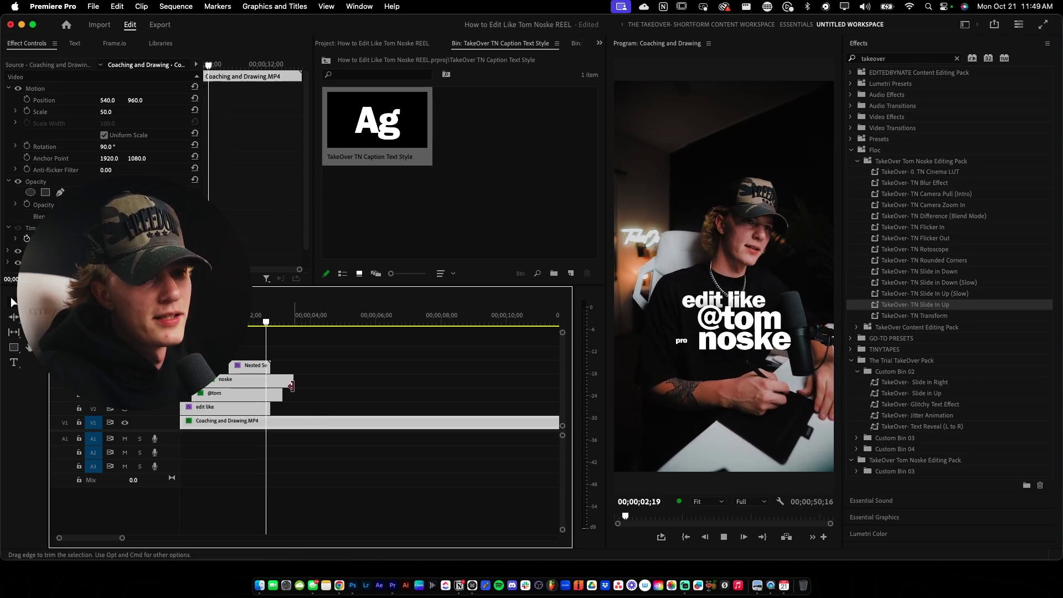
pyautogui.press('space')
pyautogui.press('c')
pyautogui.click(271, 393)
pyautogui.press('v')
pyautogui.moveTo(330, 379); pyautogui.dragTo(278, 404)
pyautogui.press('Delete')
pyautogui.moveTo(263, 317); pyautogui.dragTo(220, 320)
pyautogui.press('space')
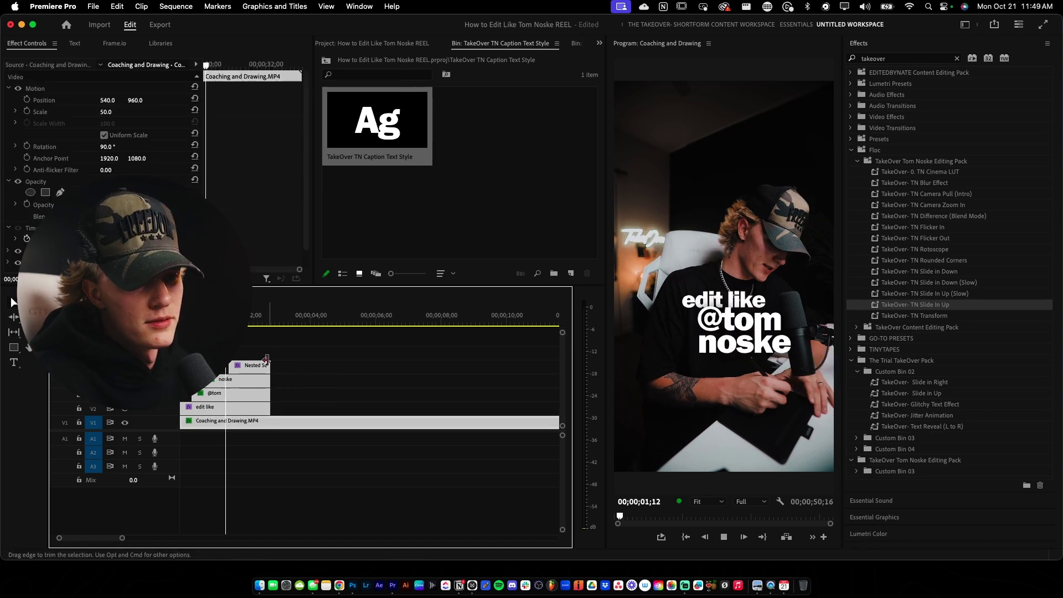
pyautogui.press('space')
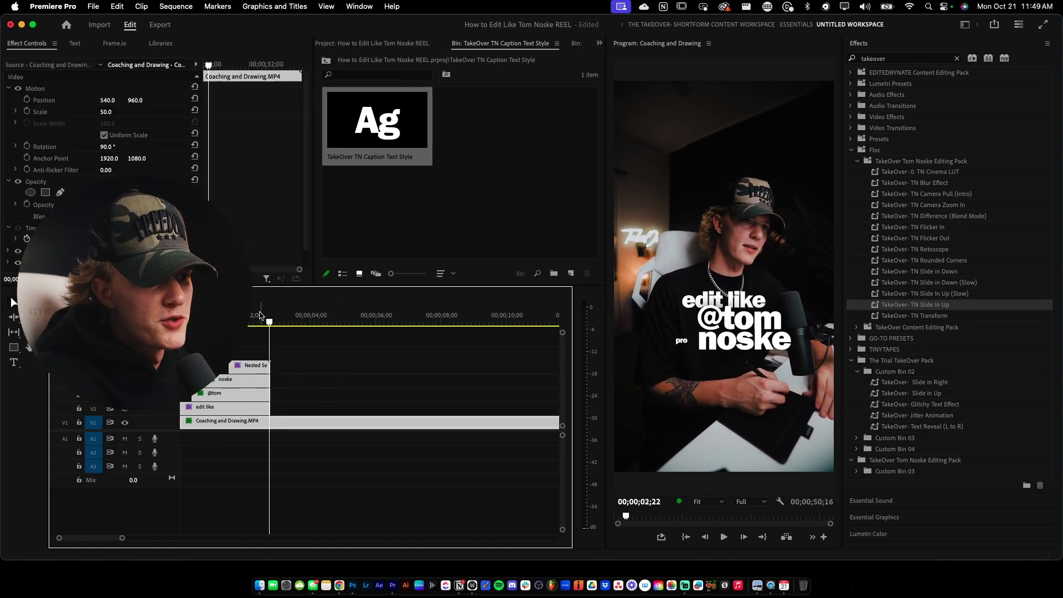
# Apply the TakeOver- TN Flicker In preset to the nested "premiere" and "pro" clip
pyautogui.moveTo(268, 320); pyautogui.dragTo(246, 323)
pyautogui.click(257, 367)
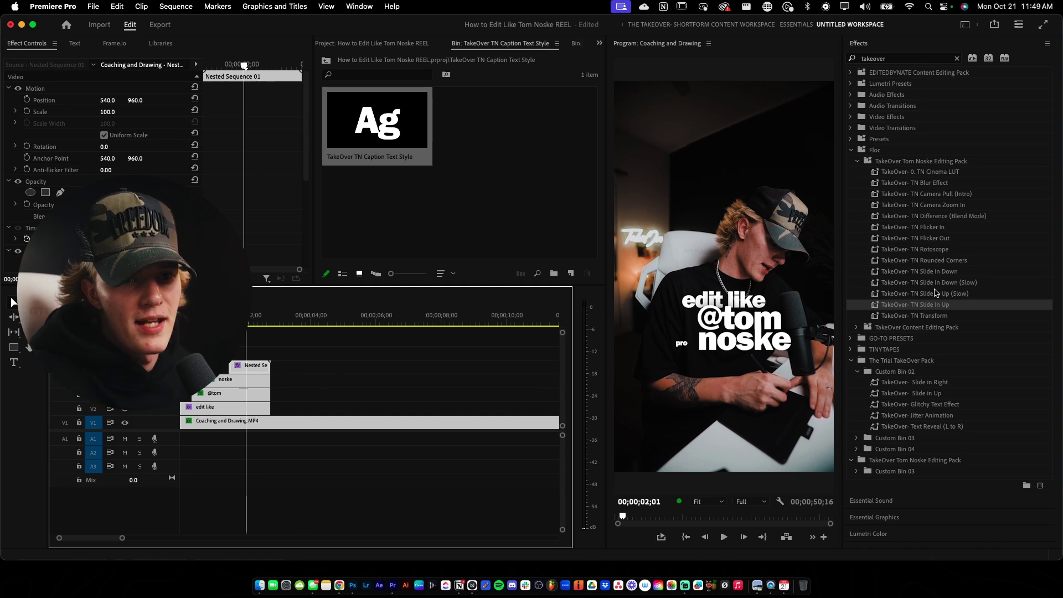
pyautogui.click(948, 238)
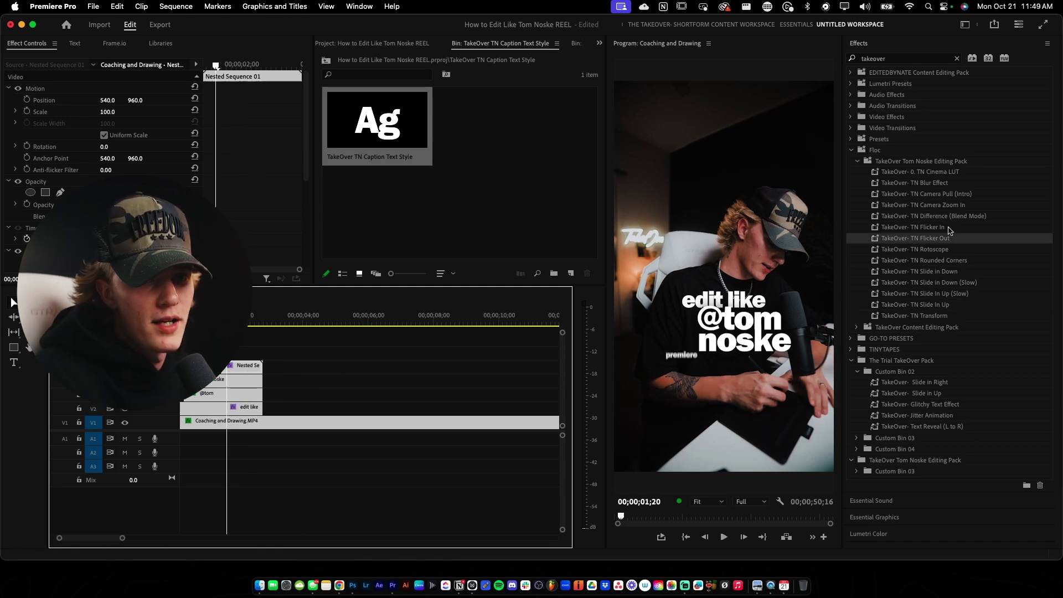
pyautogui.moveTo(949, 231); pyautogui.dragTo(245, 366)
pyautogui.hscroll(-1, 245, 366)
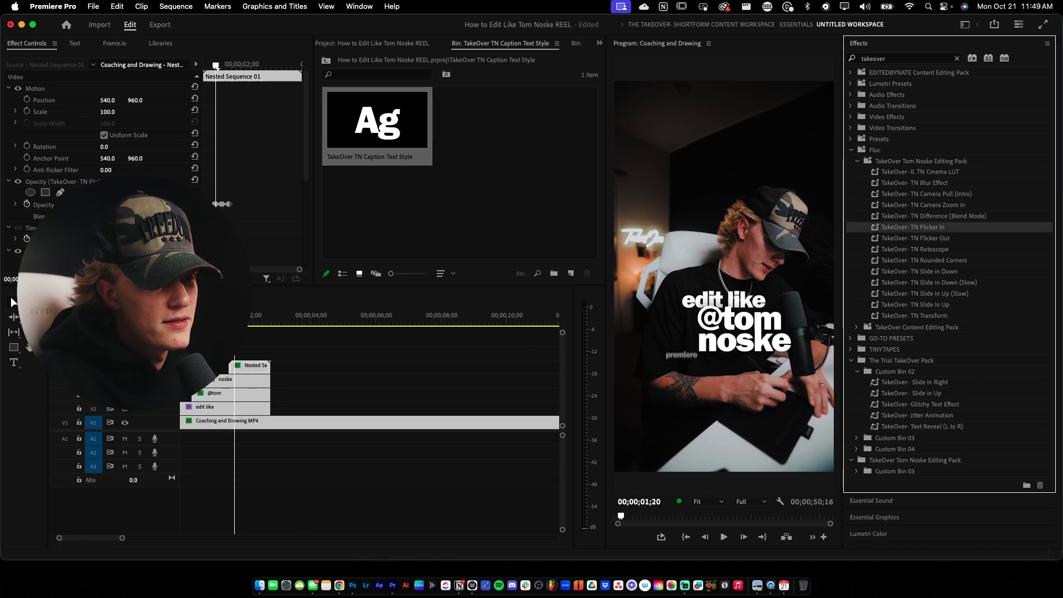
# Play back the caption sequence to check the flicker on the nested clip
pyautogui.click(274, 367)
pyautogui.press('space')
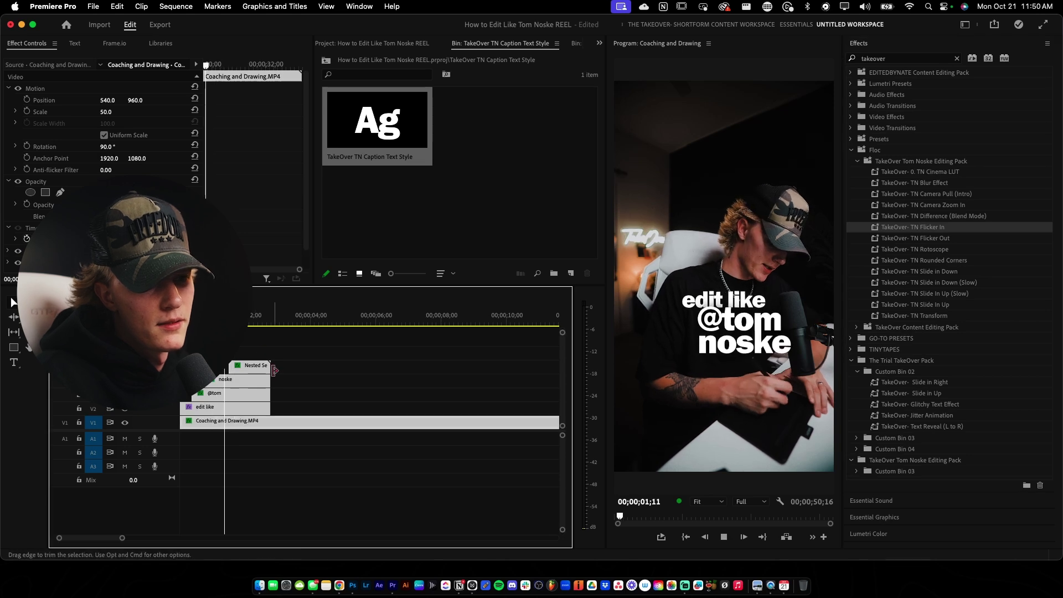
pyautogui.press('Up')
pyautogui.press('Up')
pyautogui.press('Up')
pyautogui.press('Up')
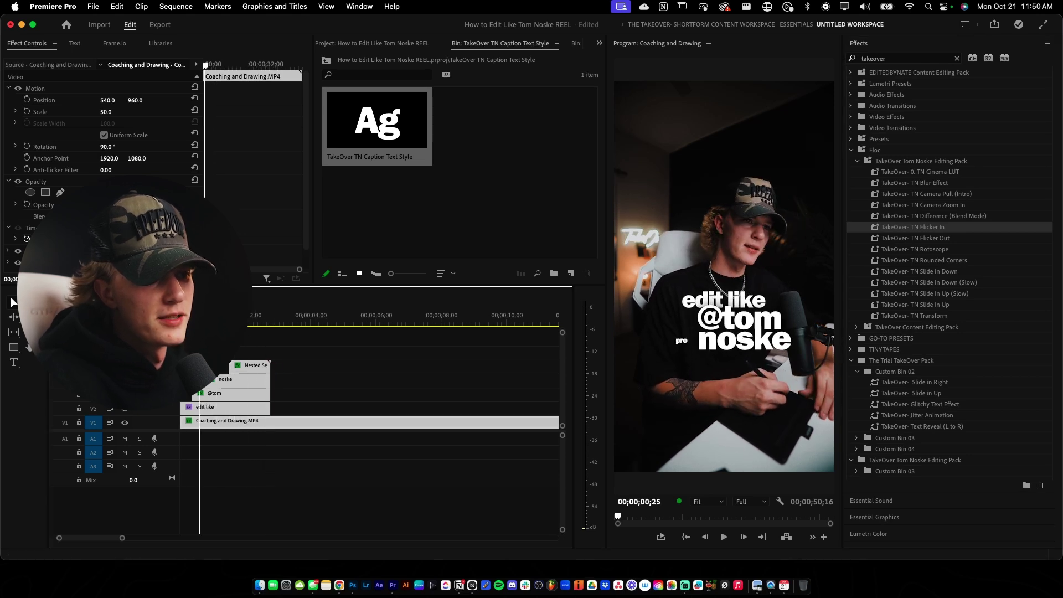
pyautogui.press('space')
pyautogui.press('space')
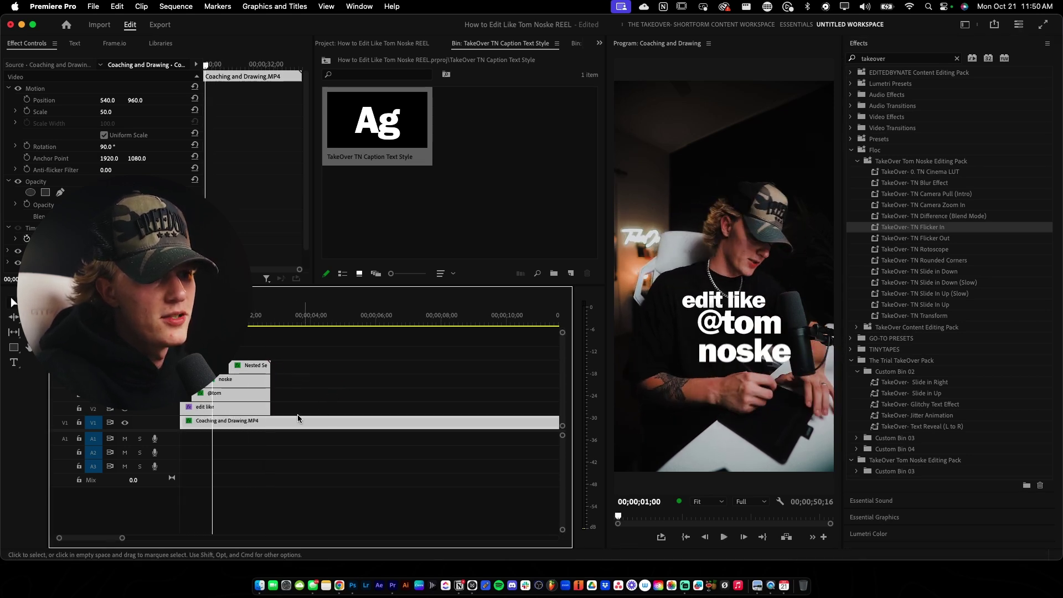
# Apply the TakeOver- TN Flicker In preset to the "edit like" caption clip
pyautogui.click(242, 406)
pyautogui.click(953, 229)
pyautogui.moveTo(953, 230); pyautogui.dragTo(242, 407)
# Play all the captions through from the start and save the project
pyautogui.press('Up')
pyautogui.press('space')
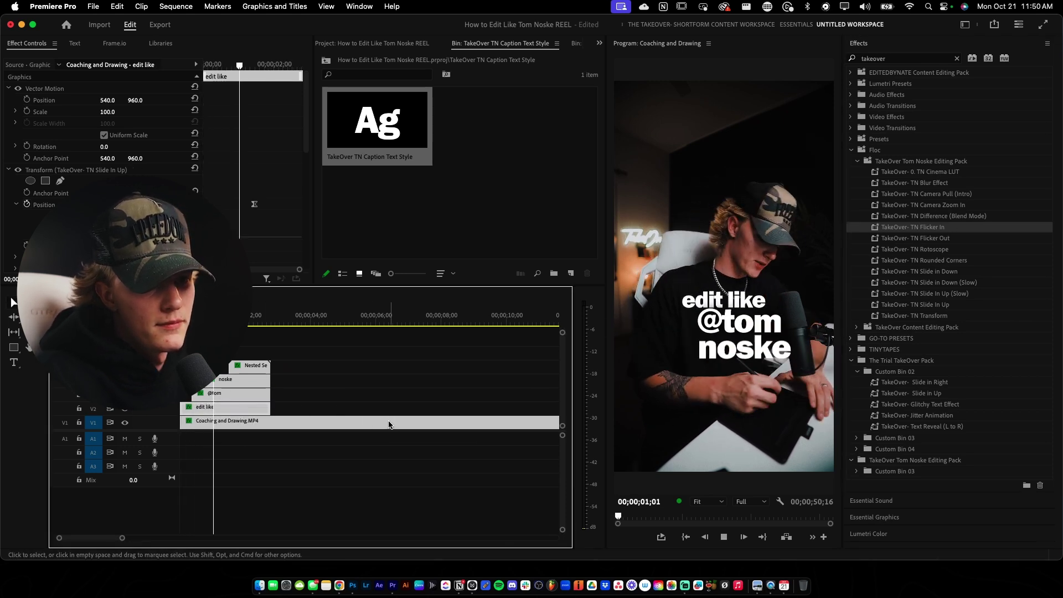
pyautogui.click(389, 423)
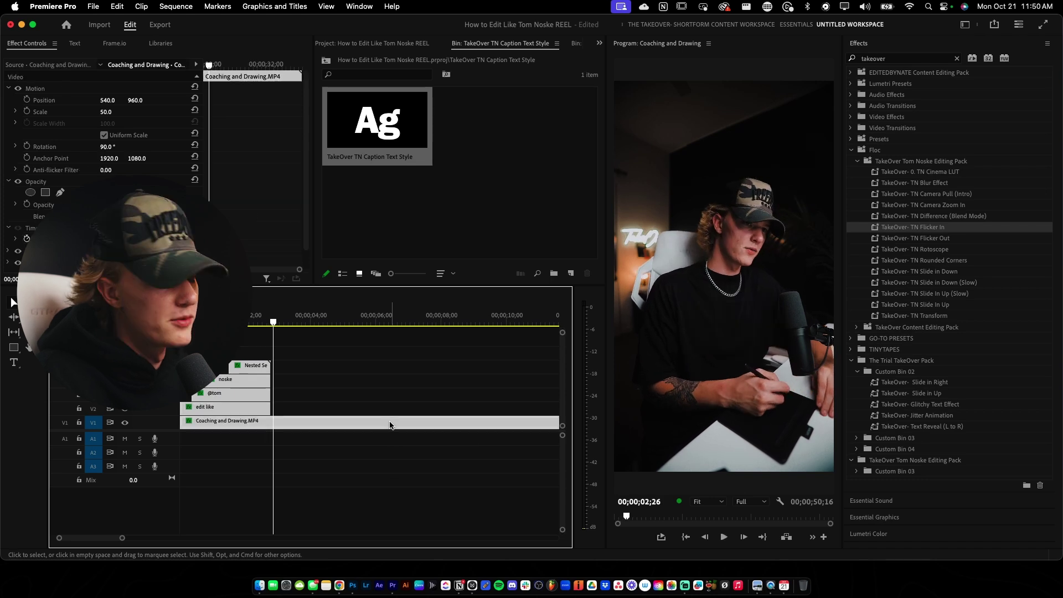
pyautogui.press('Up')
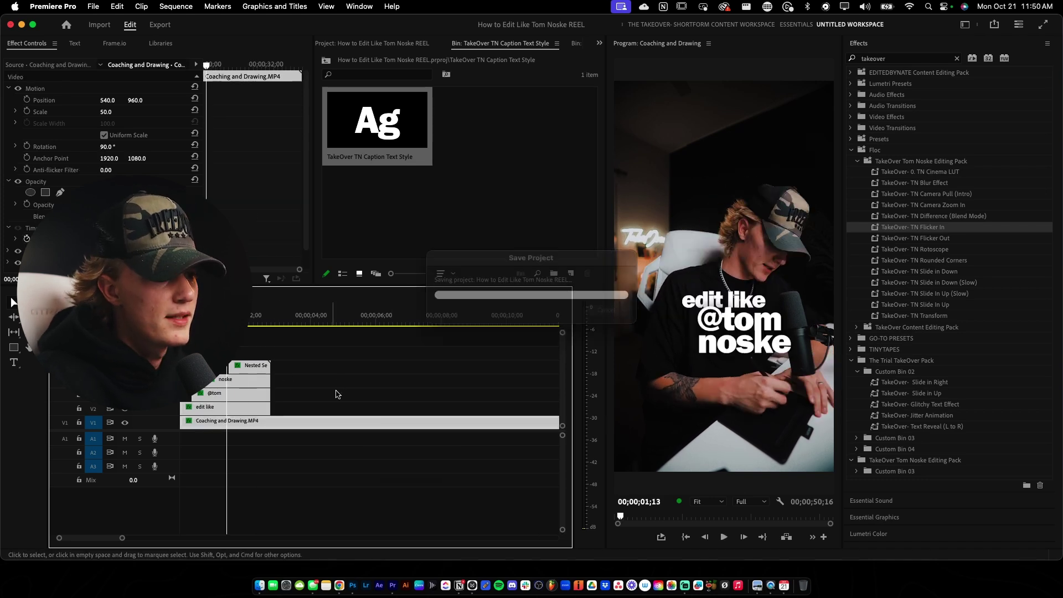
pyautogui.click(347, 394)
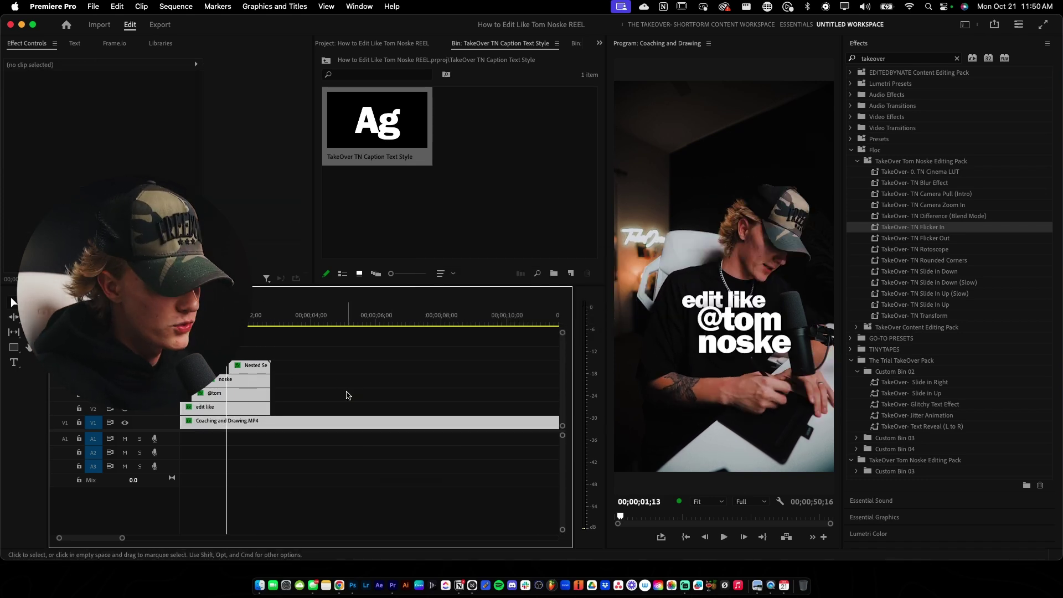
# Place TN B-Roll Color Matte White.png on V2 directly after the "edit like" clip and play across it
pyautogui.click(326, 60)
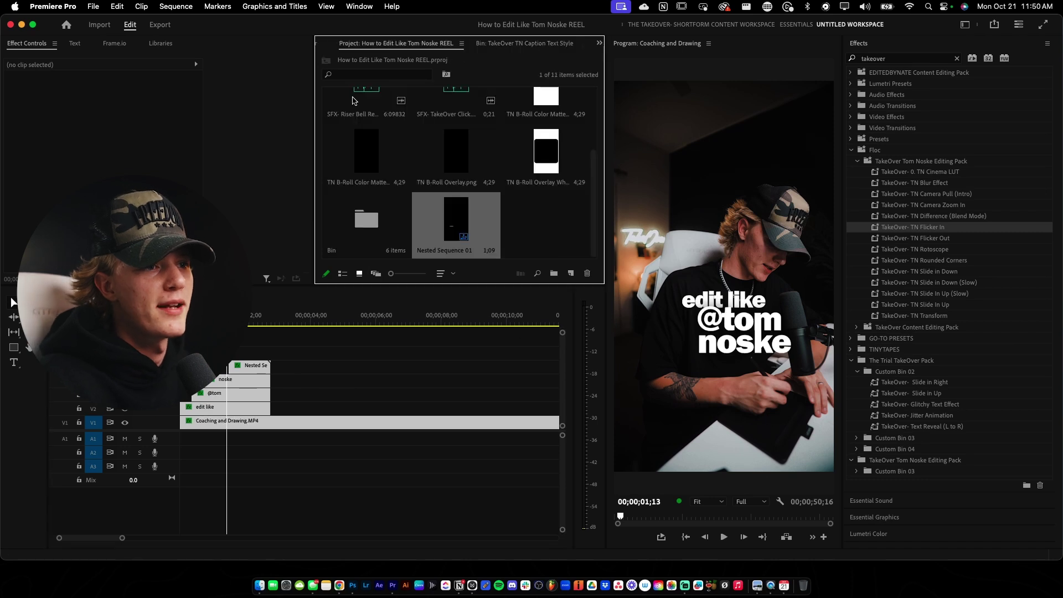
pyautogui.scroll(2, 508, 192)
pyautogui.moveTo(543, 161); pyautogui.dragTo(271, 408)
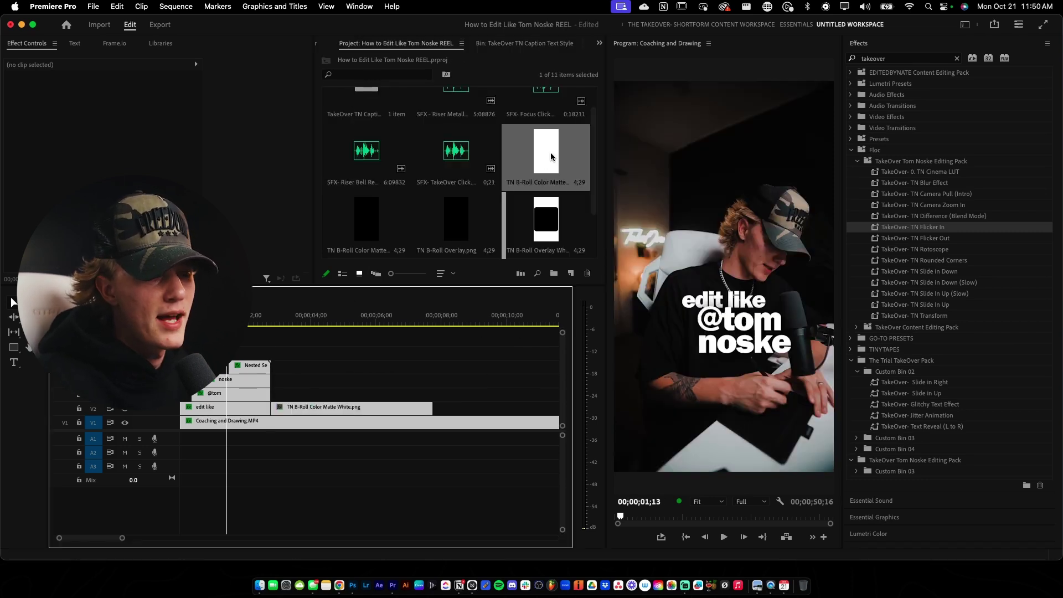
pyautogui.press('space')
pyautogui.press('c')
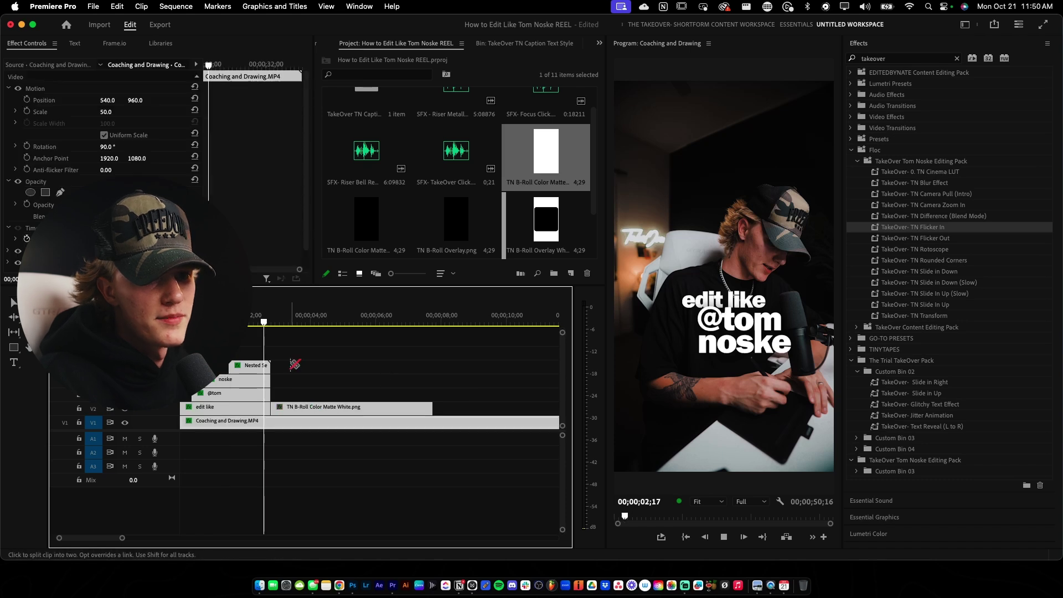
pyautogui.press('space')
# Open the "How To Make Instagram Reels in Adobe Premiere Pro" clip from the project's bin in the source monitor
pyautogui.scroll(-2, 361, 227)
pyautogui.click(360, 227)
pyautogui.doubleClick(361, 226)
pyautogui.doubleClick(374, 198)
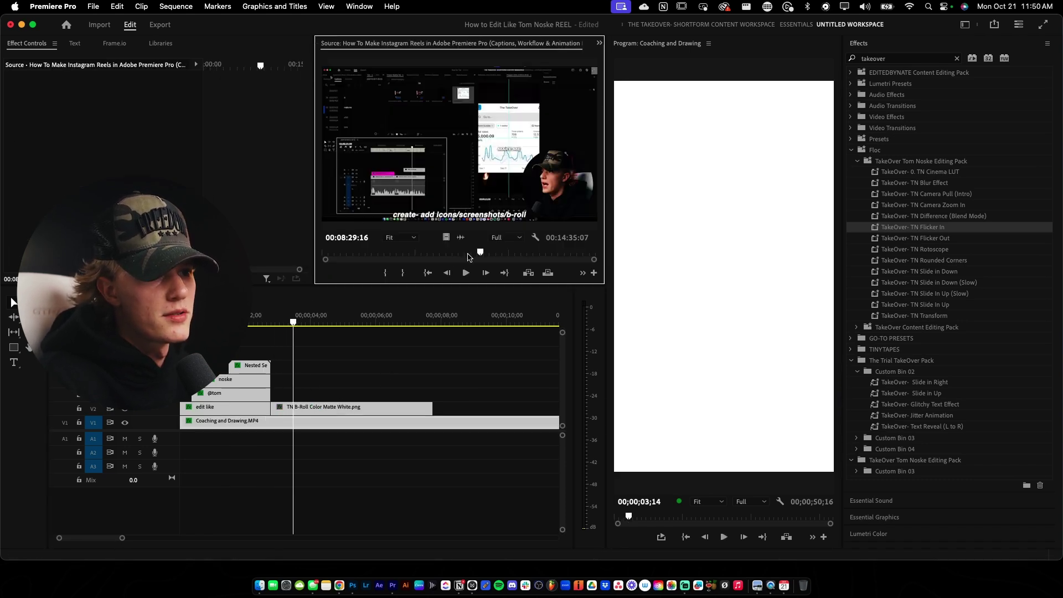
# Mark a range of about 14 seconds early in the source clip and place its video above the white matte, matching the matte's length
pyautogui.click(363, 252)
pyautogui.press('i')
pyautogui.moveTo(363, 252); pyautogui.dragTo(332, 251)
pyautogui.press('i')
pyautogui.press('o')
pyautogui.moveTo(449, 238); pyautogui.dragTo(460, 397)
pyautogui.press('Delete')
# Scale the Instagram Reels b-roll clip to the frame size and set its scale to 89
pyautogui.click(391, 397)
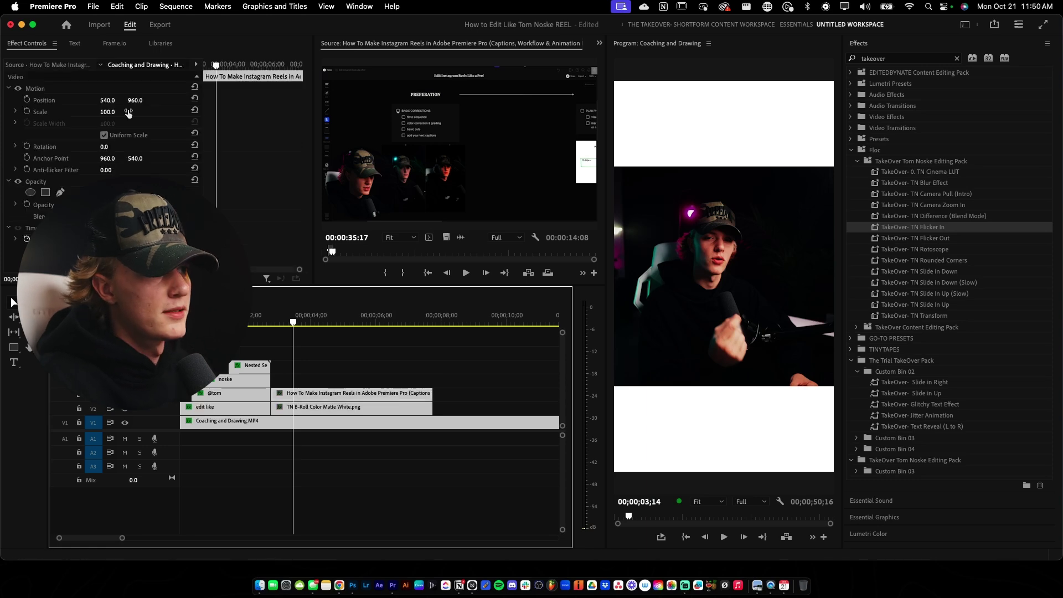
pyautogui.rightClick(331, 394)
pyautogui.click(380, 438)
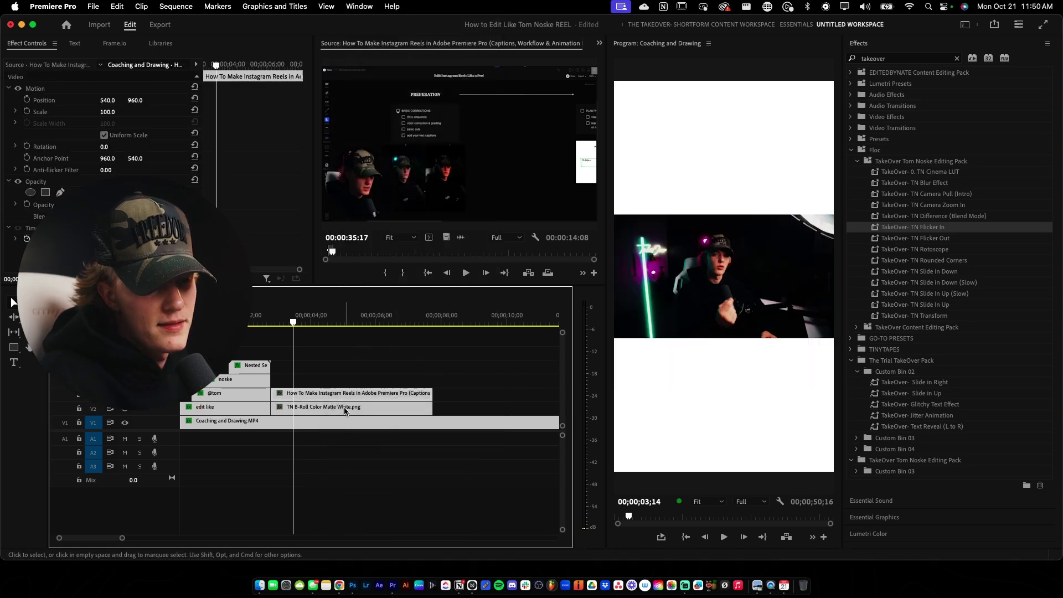
pyautogui.moveTo(110, 113); pyautogui.dragTo(103, 113)
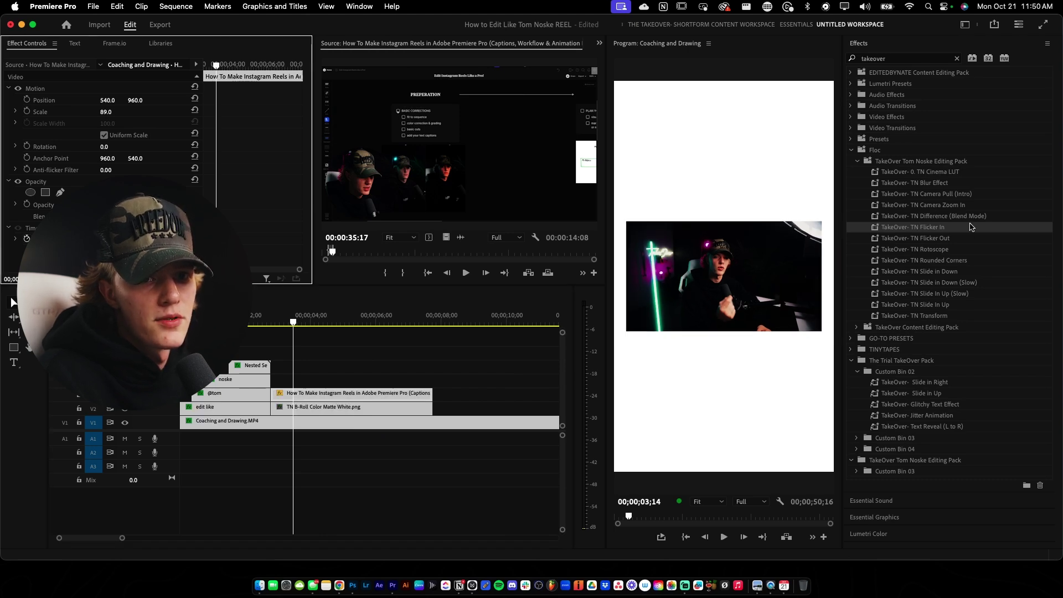
# Apply the TakeOver- TN Rounded Corners preset to the b-roll clip and play it back
pyautogui.moveTo(960, 262); pyautogui.dragTo(326, 394)
pyautogui.click(237, 321)
pyautogui.press('space')
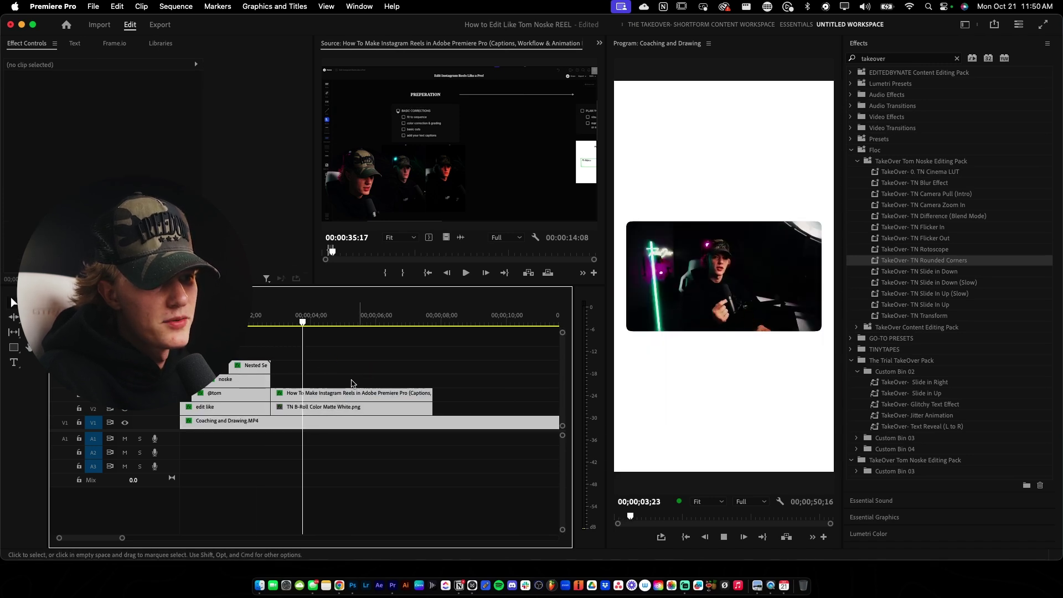
# Cut the b-roll clip and the white matte at 00;00;04;18 and delete the remainders after the cut
pyautogui.click(255, 387)
pyautogui.press('space')
pyautogui.press('space')
pyautogui.press('c')
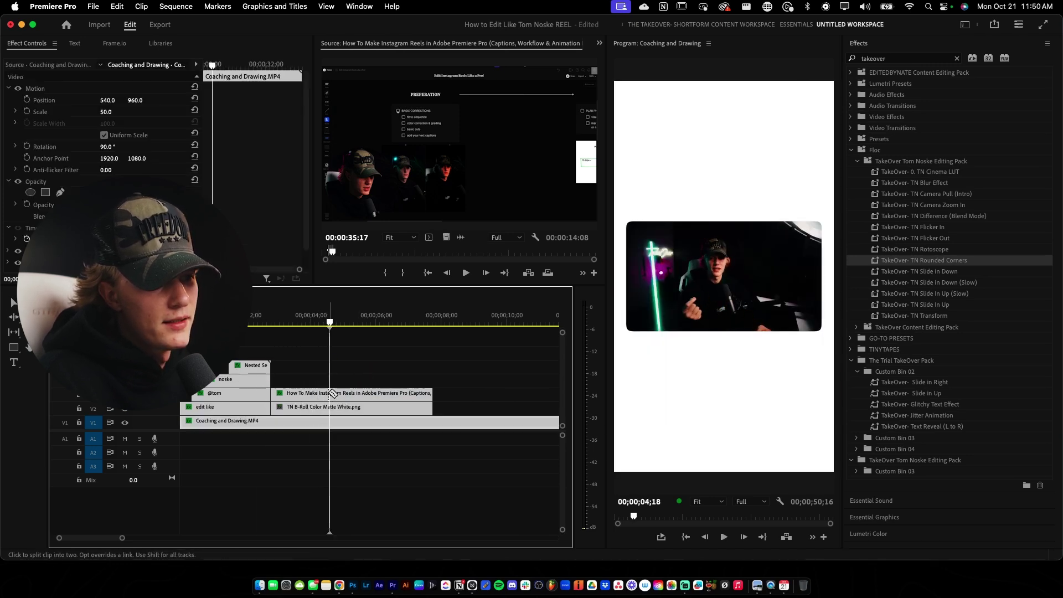
pyautogui.press('v')
pyautogui.moveTo(368, 374); pyautogui.dragTo(381, 410)
pyautogui.press('BackSpace')
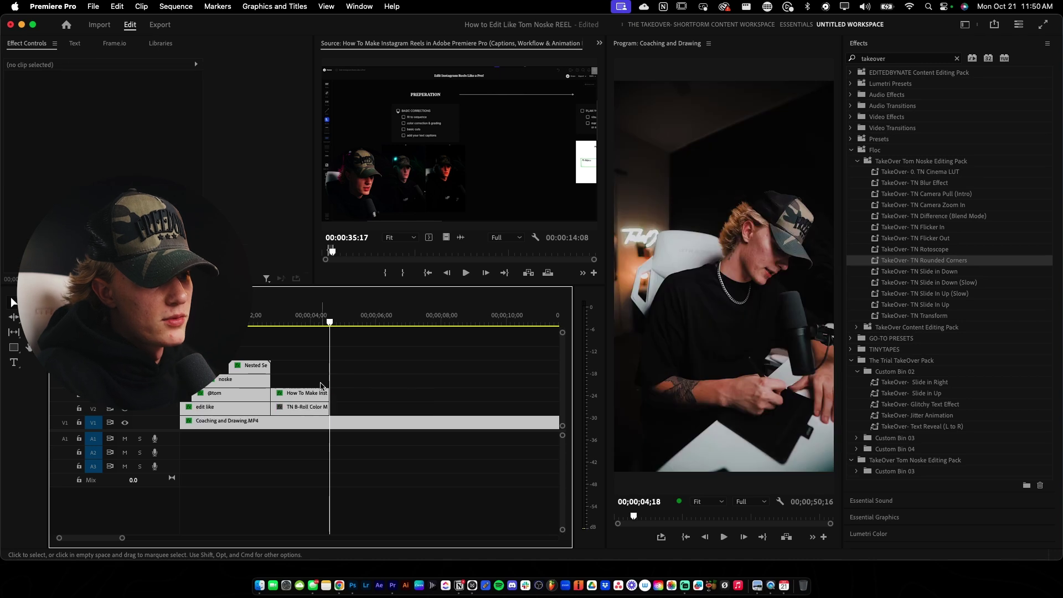
# Add a text layer reading "captions" just below the rounded b-roll at 00;00;03;18
pyautogui.click(250, 383)
pyautogui.click(298, 320)
pyautogui.click(16, 365)
pyautogui.click(706, 351)
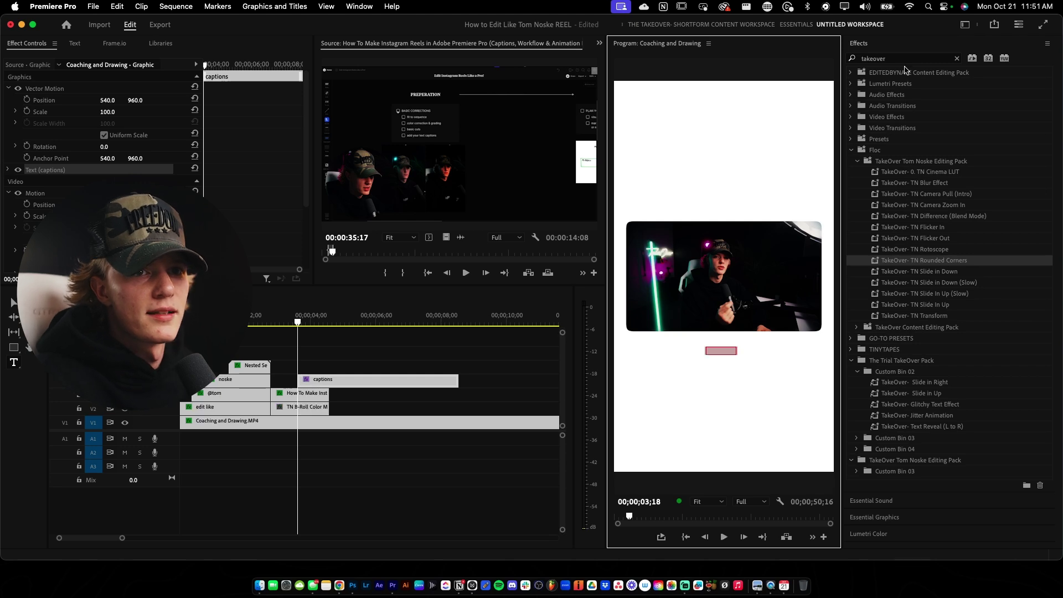
# Set the "captions" text fill to black, 000000
pyautogui.click(863, 43)
pyautogui.click(872, 59)
pyautogui.click(871, 60)
pyautogui.click(876, 76)
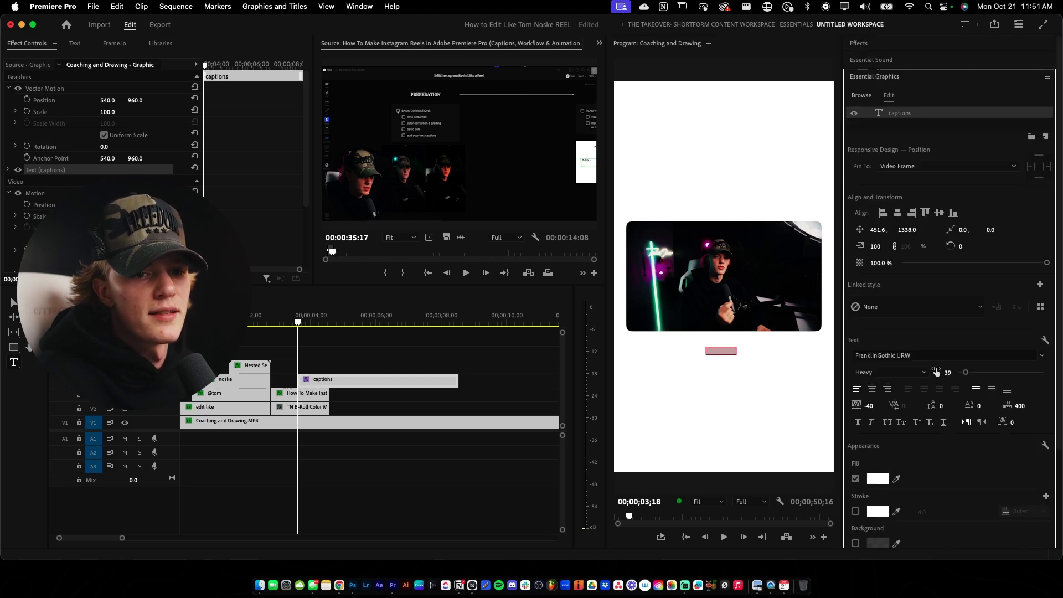
pyautogui.click(872, 482)
pyautogui.click(391, 367)
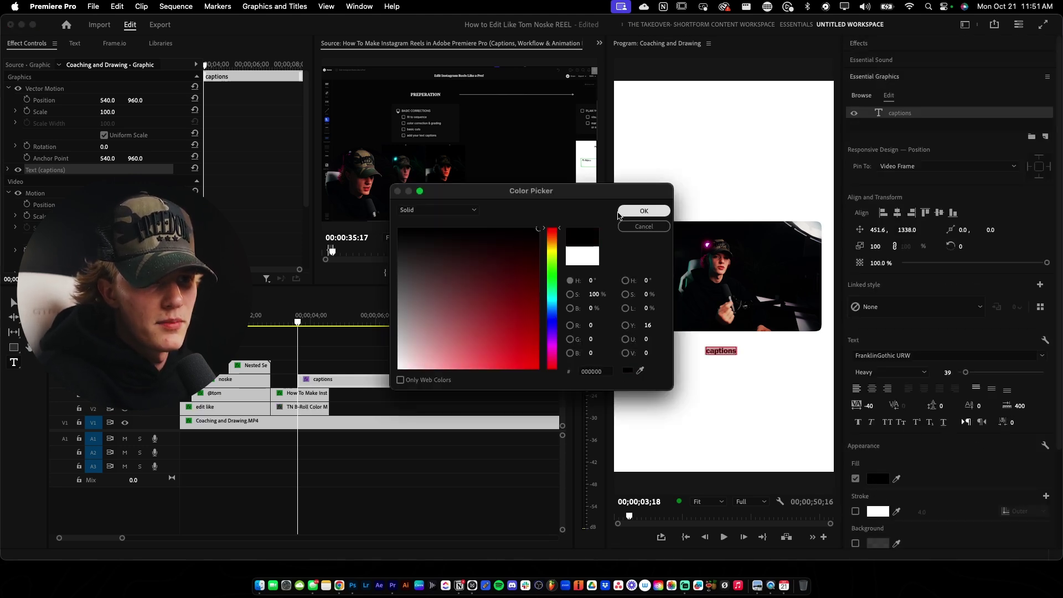
pyautogui.click(643, 210)
# Enlarge the "captions" text to size 92, center it horizontally and raise it slightly closer to the b-roll
pyautogui.moveTo(972, 370); pyautogui.dragTo(977, 372)
pyautogui.click(872, 389)
pyautogui.click(897, 213)
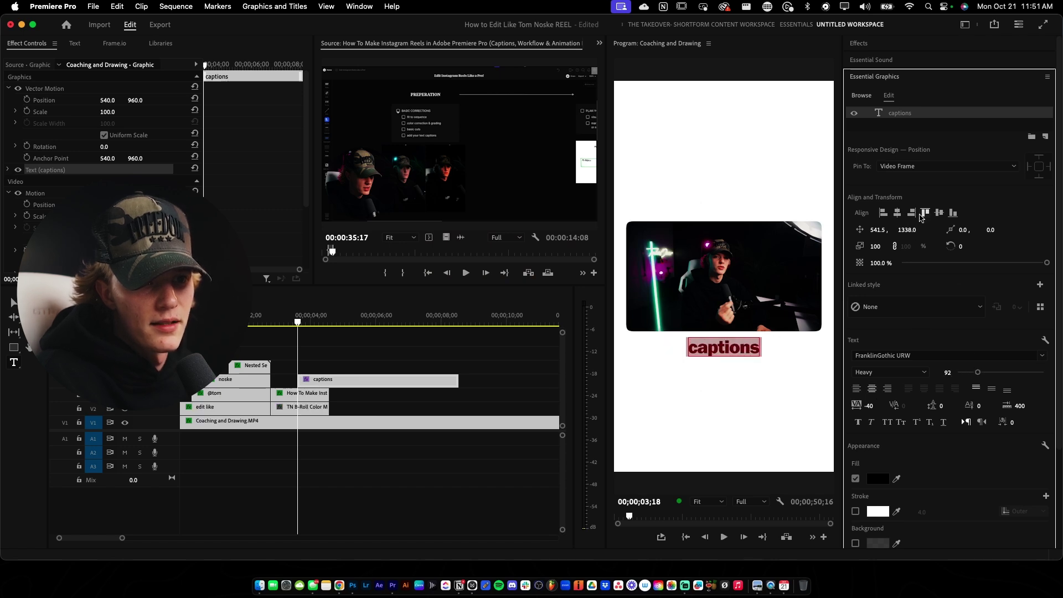
pyautogui.moveTo(908, 229); pyautogui.dragTo(905, 230)
# Move the captions clip to the b-roll's start, then cut it at the b-roll's end and delete the remainder
pyautogui.moveTo(317, 380); pyautogui.dragTo(291, 381)
pyautogui.press('c')
pyautogui.click(329, 381)
pyautogui.press('v')
pyautogui.click(358, 381)
pyautogui.press('Delete')
# Cut the captions clip into four segments and delete the last one
pyautogui.click(313, 380)
pyautogui.scroll(3, 281, 381)
pyautogui.click(286, 321)
pyautogui.press('c')
pyautogui.click(291, 381)
pyautogui.click(360, 381)
pyautogui.press('v')
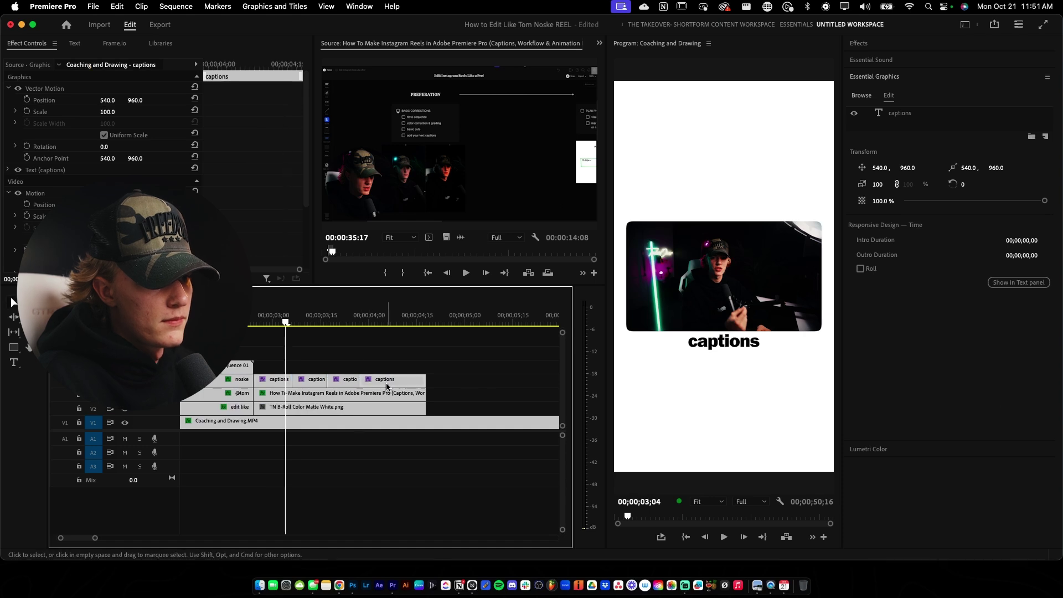
pyautogui.press('Delete')
# Change the first caption segment's text to "write your"
pyautogui.moveTo(286, 321); pyautogui.dragTo(273, 321)
pyautogui.click(274, 380)
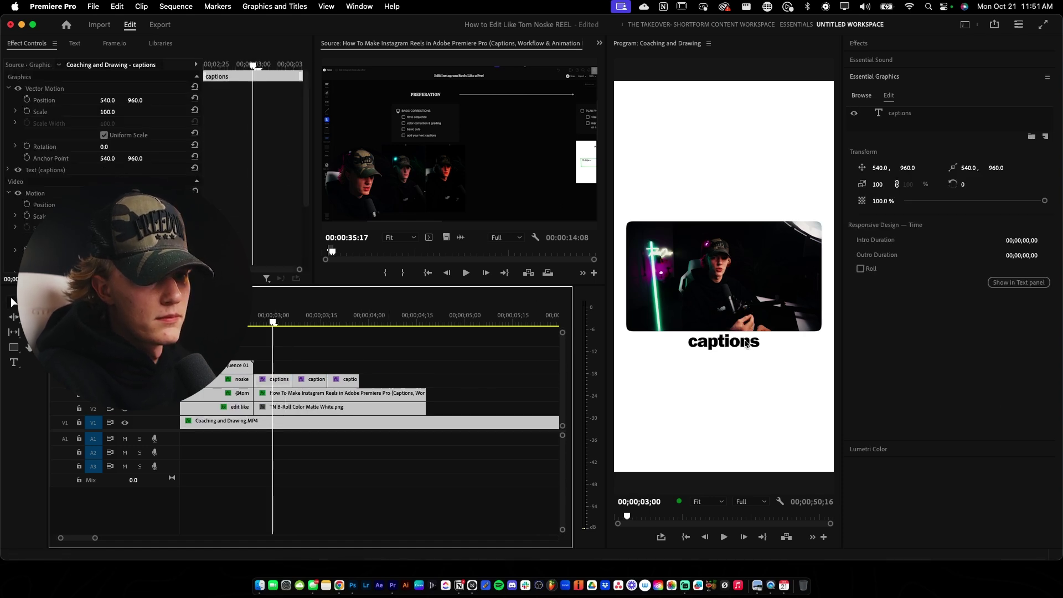
pyautogui.doubleClick(740, 341)
pyautogui.write('write your')
# Change the third caption segment's text to "here" and play the sequence back from the start
pyautogui.click(305, 321)
pyautogui.click(314, 380)
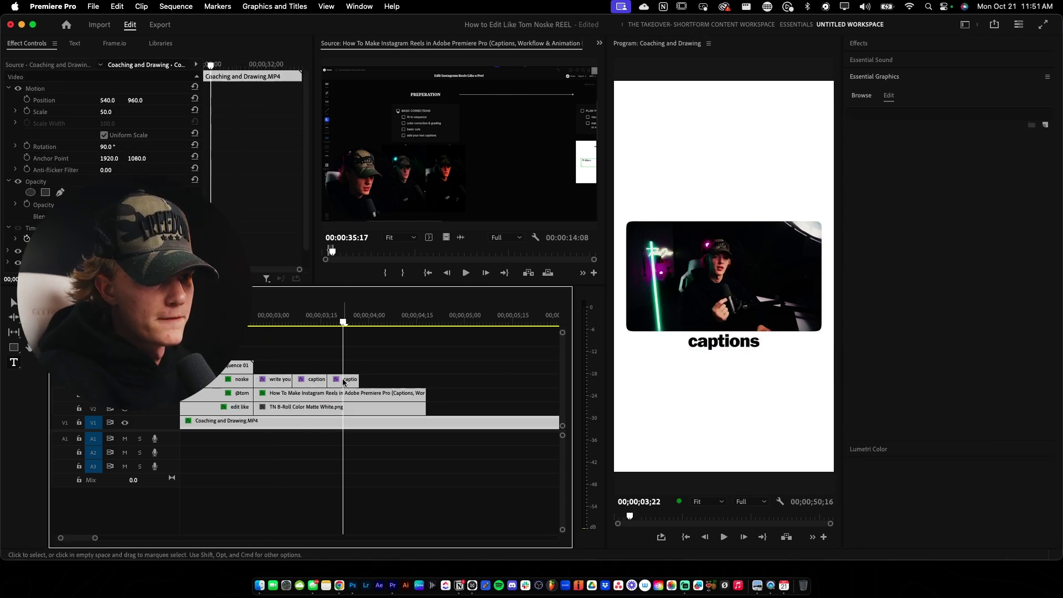
pyautogui.doubleClick(723, 341)
pyautogui.write('here')
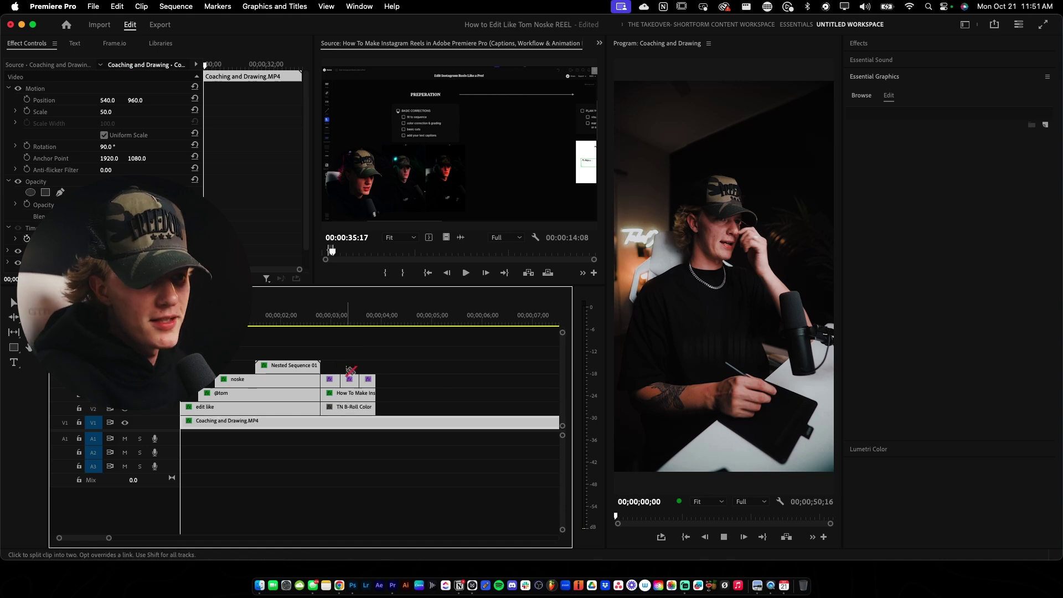
pyautogui.press('space')
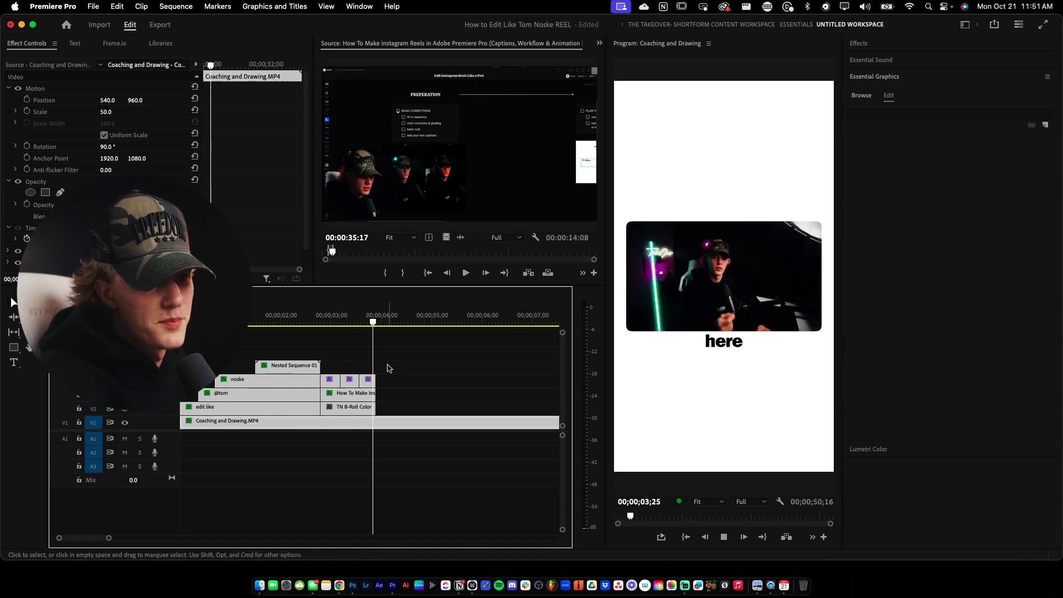
pyautogui.press('space')
pyautogui.press('space')
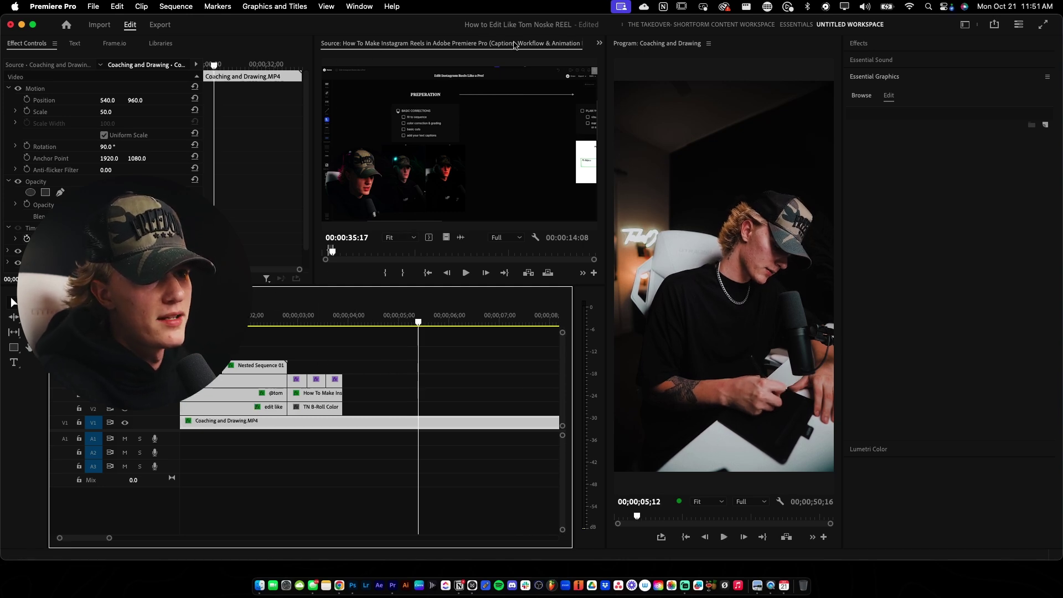
# Place a range of about 17 seconds of Comfy Gaming.MP4 video from the project bin just after the captioned b-roll
pyautogui.click(599, 43)
pyautogui.click(619, 59)
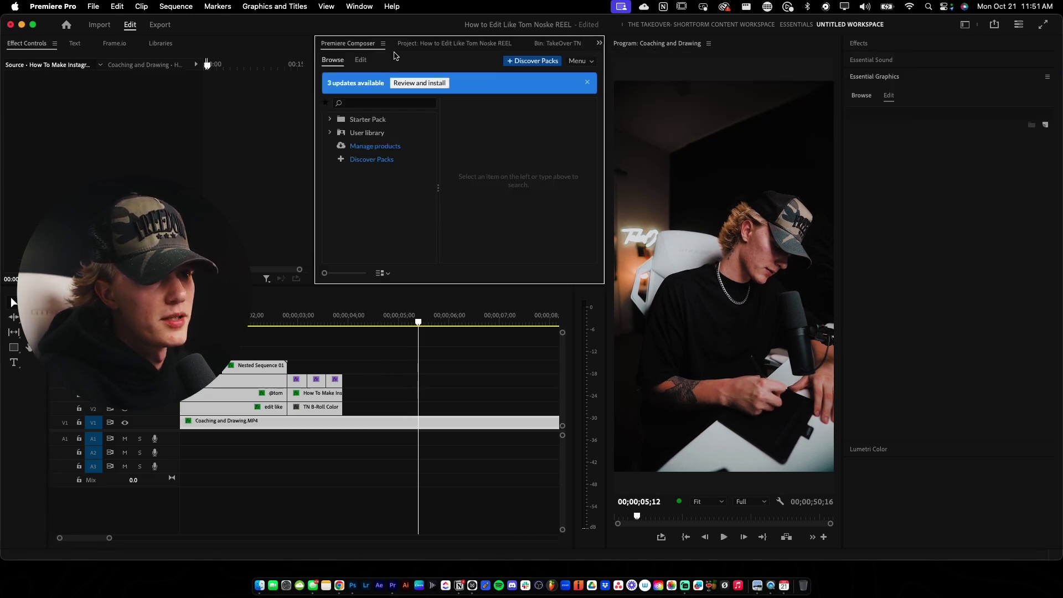
pyautogui.click(445, 44)
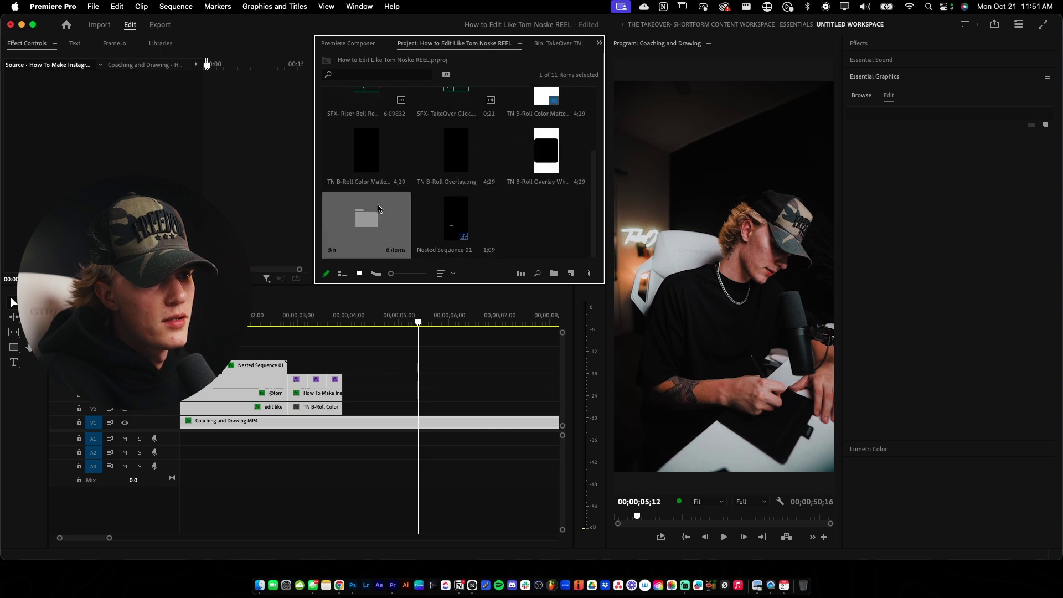
pyautogui.doubleClick(368, 216)
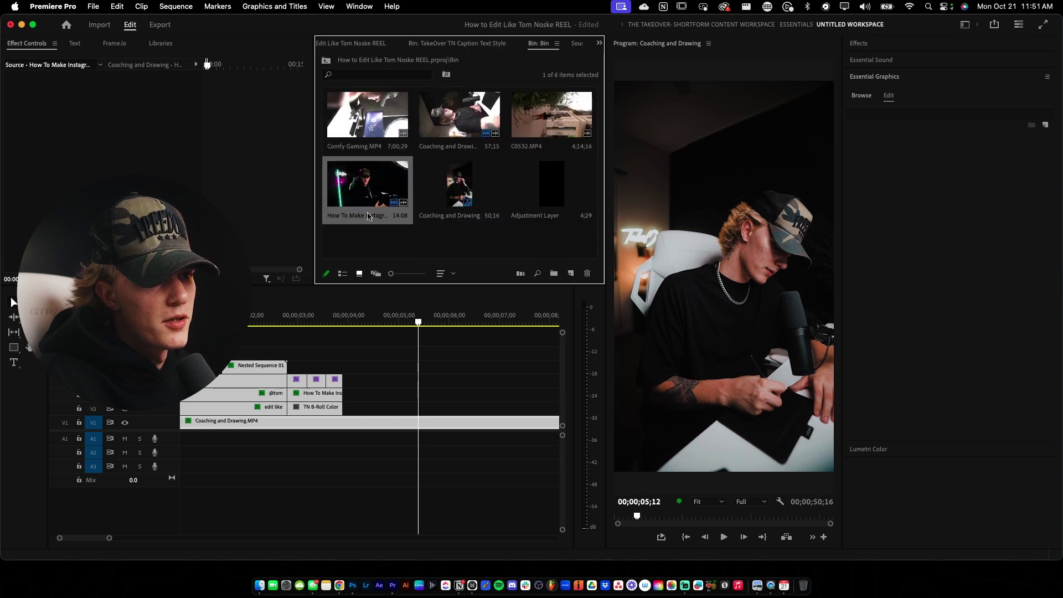
pyautogui.doubleClick(358, 118)
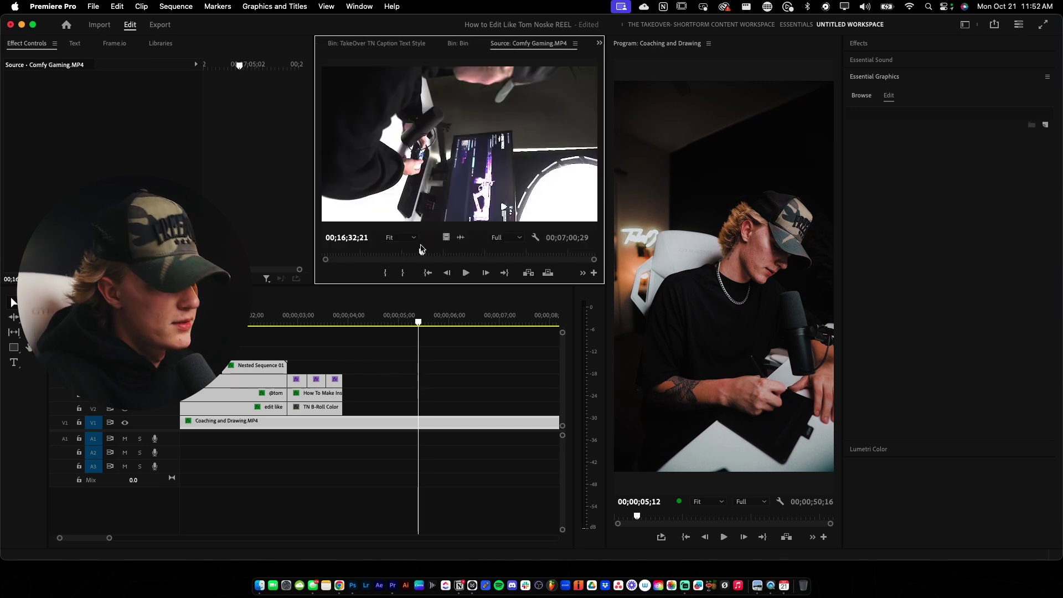
pyautogui.moveTo(431, 253); pyautogui.dragTo(536, 255)
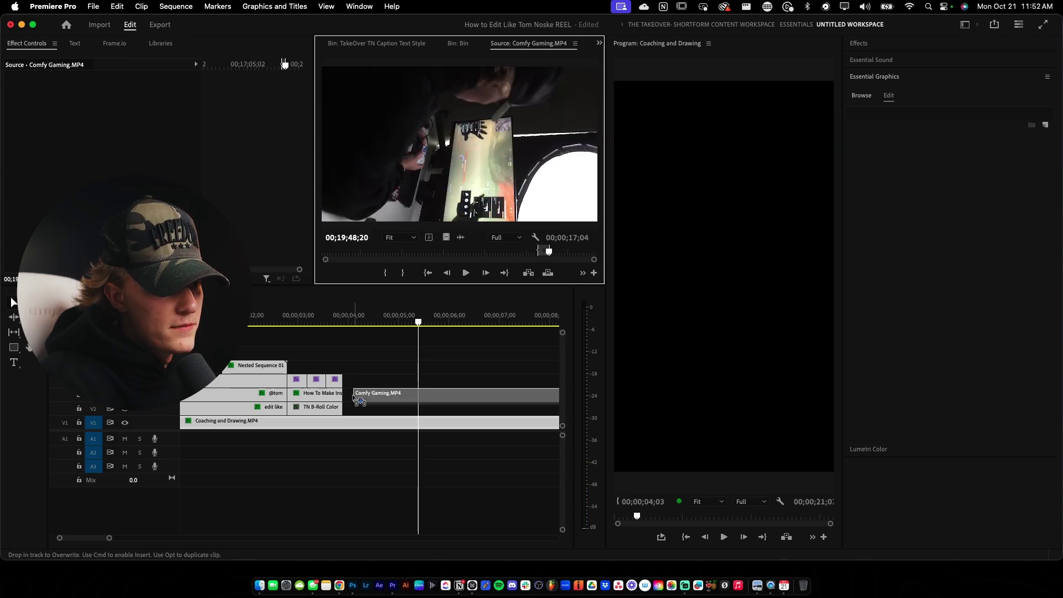
pyautogui.moveTo(360, 403); pyautogui.dragTo(351, 400)
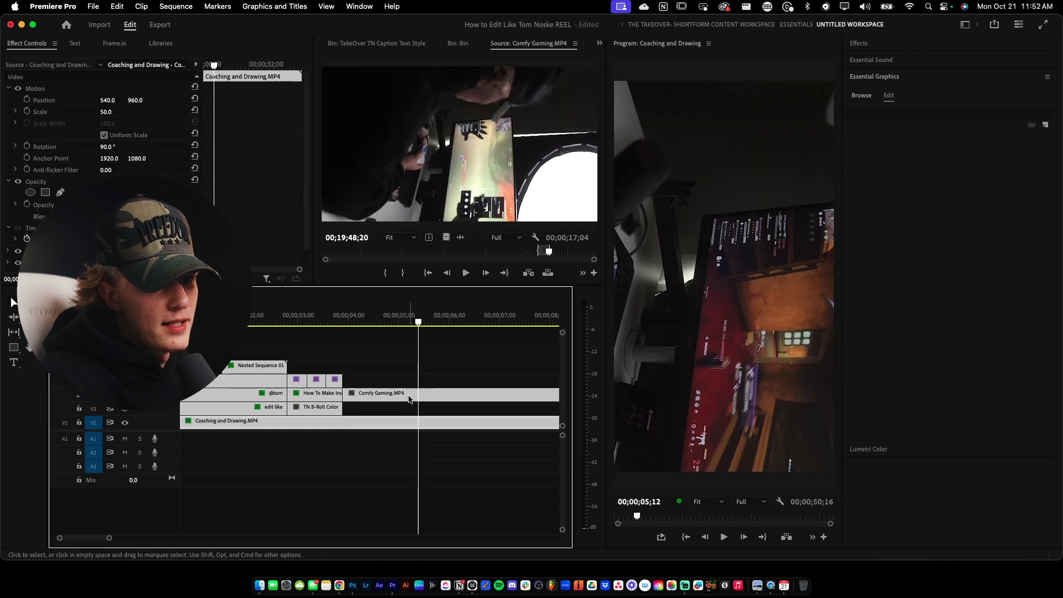
# Copy the Motion settings of the Coaching and Drawing clip to the Comfy Gaming clip and set its rotation to -90°
pyautogui.click(235, 421)
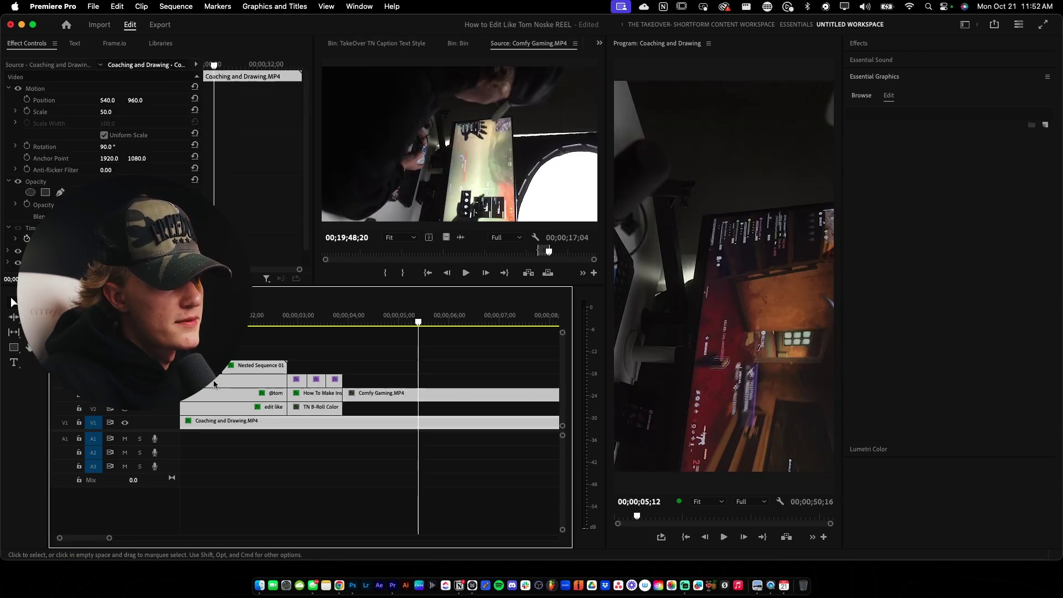
pyautogui.click(44, 88)
pyautogui.click(421, 393)
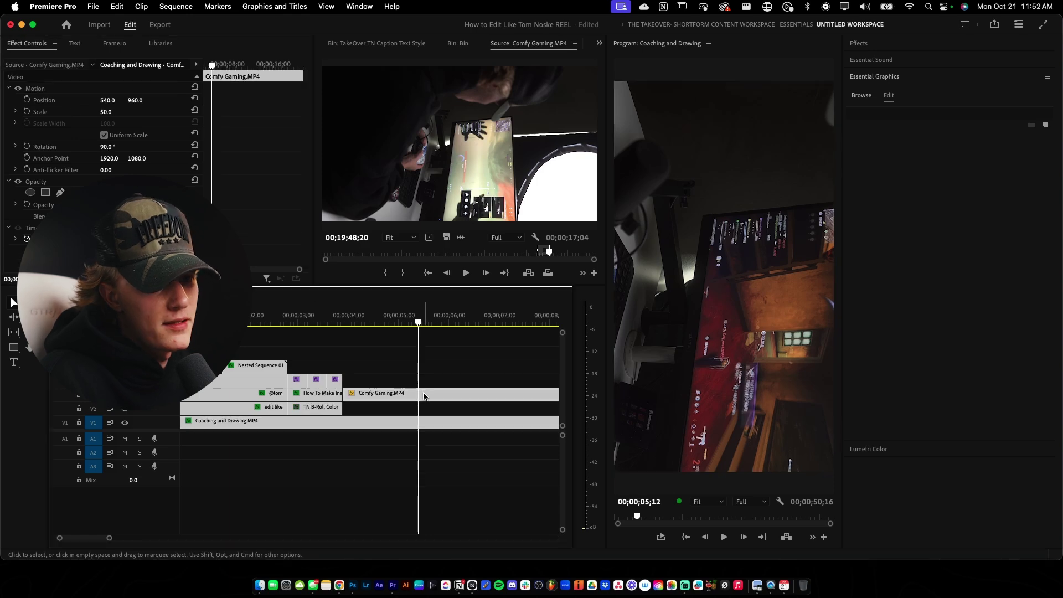
pyautogui.click(107, 148)
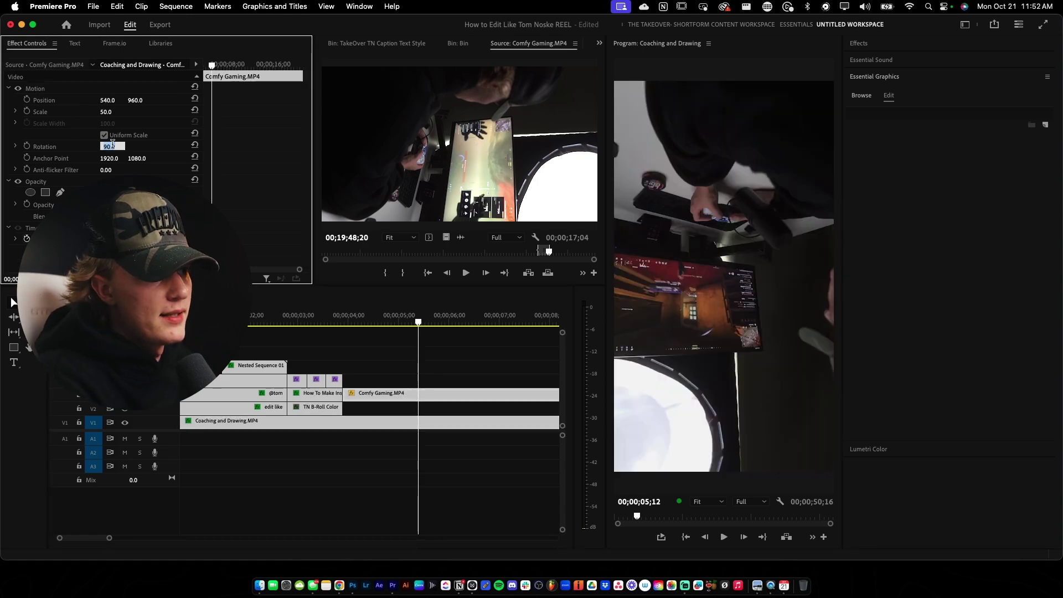
pyautogui.press('Return')
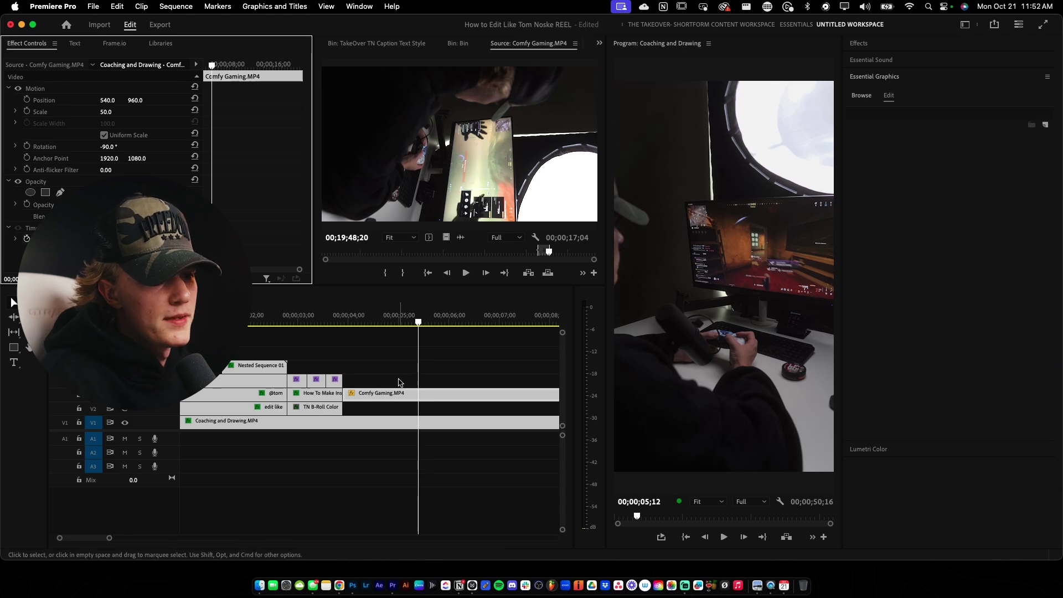
# Apply the TakeOver- 0: TN Cinema LUT preset to the Comfy Gaming clip and play it back
pyautogui.click(859, 44)
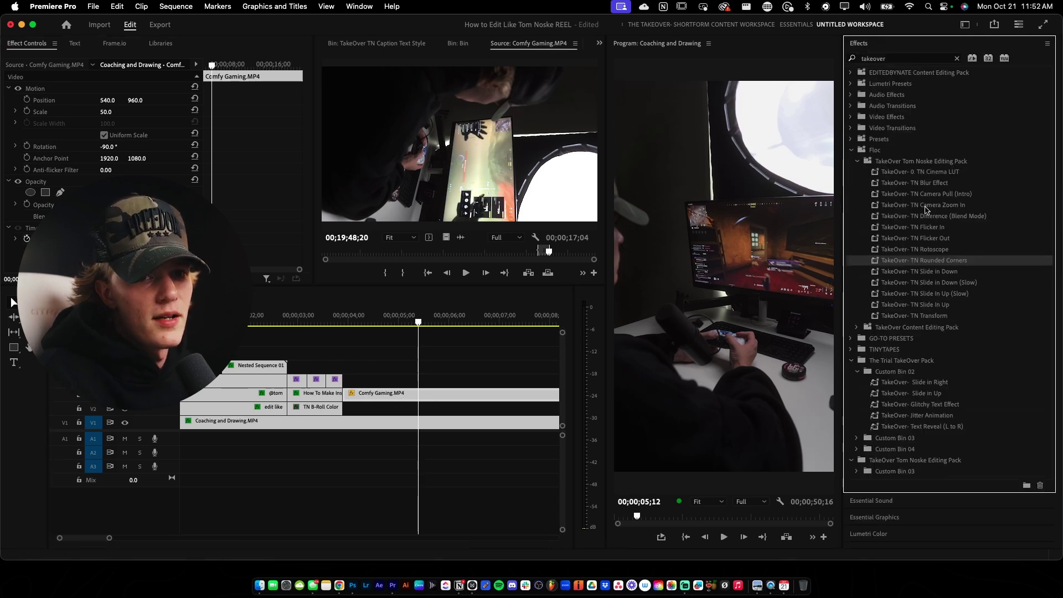
pyautogui.moveTo(930, 175); pyautogui.dragTo(389, 407)
pyautogui.click(329, 321)
pyautogui.press('space')
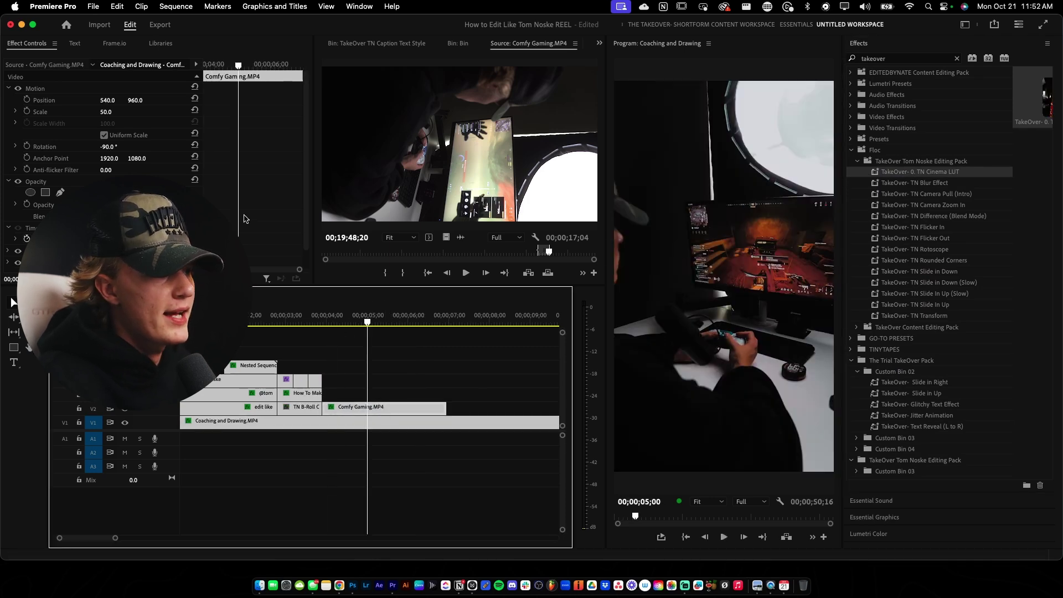
pyautogui.scroll(-1, 246, 218)
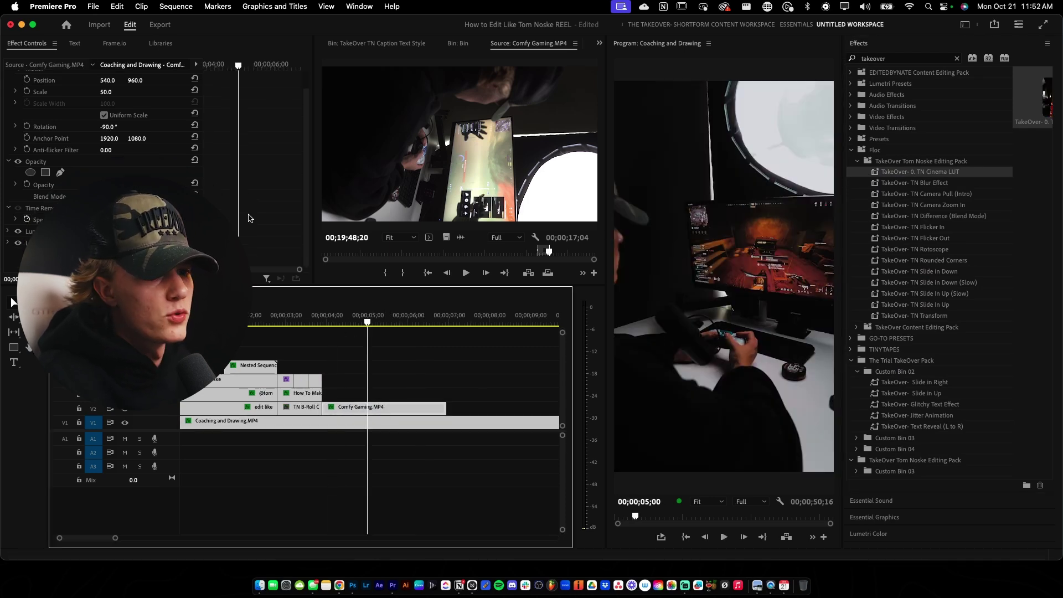
# Add a text layer reading "EXAMPLE" over the gaming clip at 00;00;05;00
pyautogui.click(15, 362)
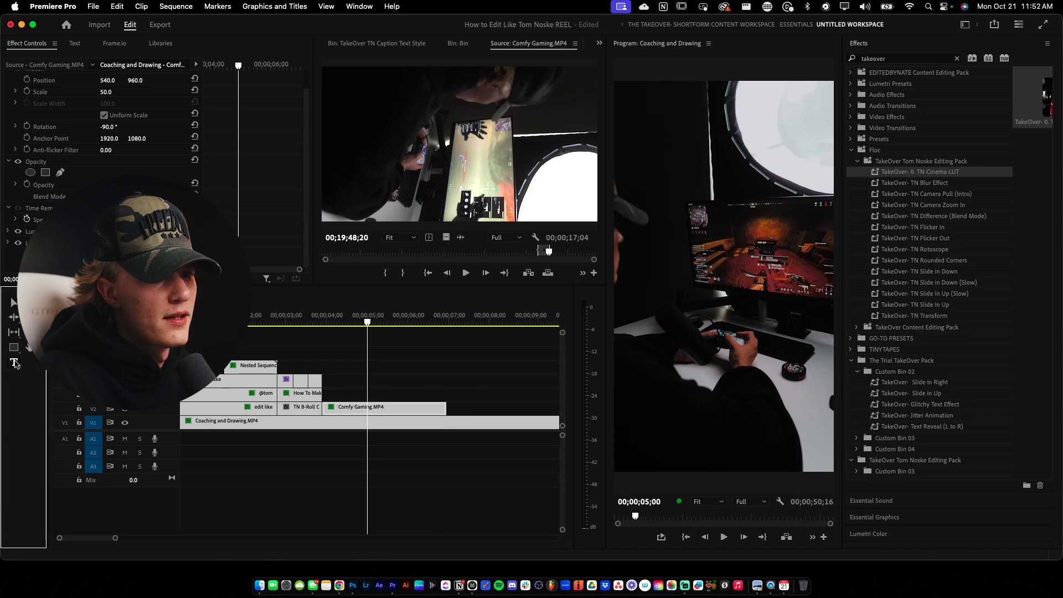
pyautogui.click(700, 265)
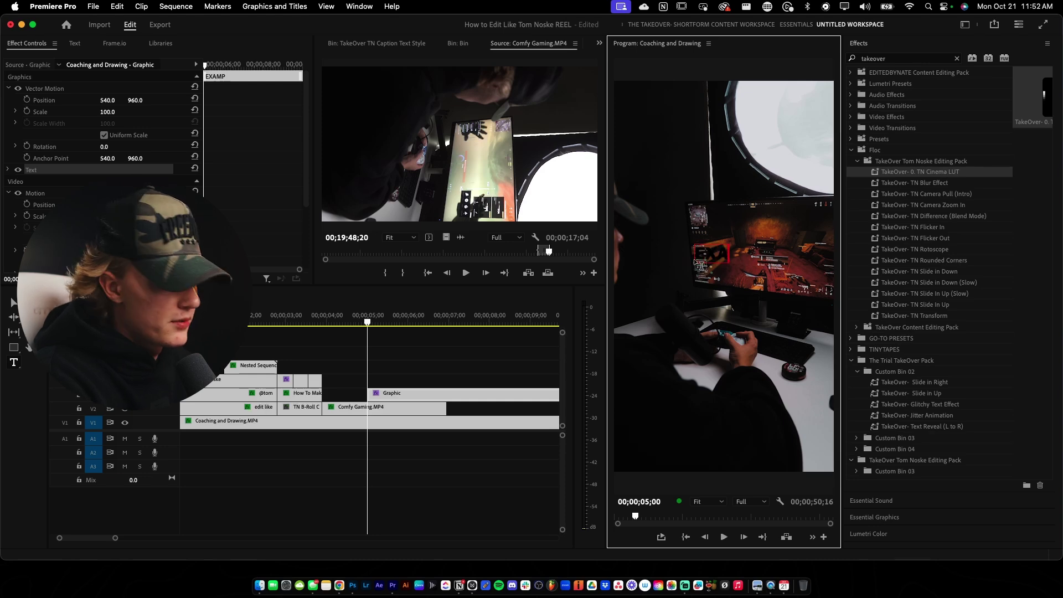
pyautogui.press('super+a')
# Set the EXAMPLE text fill to white
pyautogui.click(865, 44)
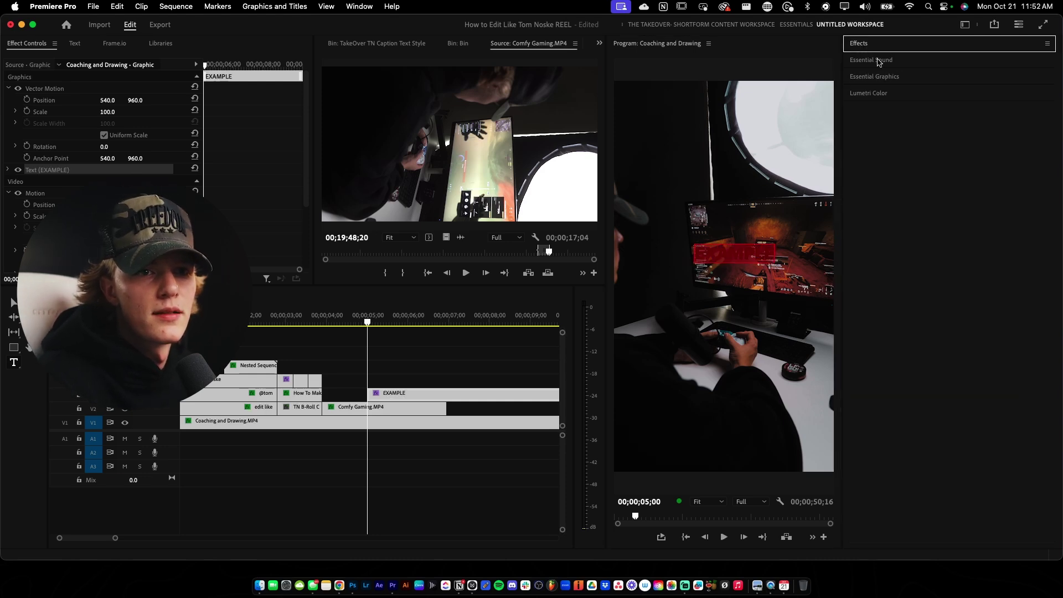
pyautogui.click(874, 76)
pyautogui.click(878, 478)
pyautogui.moveTo(498, 327); pyautogui.dragTo(394, 227)
pyautogui.click(643, 212)
# Enlarge the EXAMPLE text to size 156 and center it horizontally and vertically in the frame
pyautogui.click(739, 255)
pyautogui.doubleClick(740, 254)
pyautogui.moveTo(977, 372); pyautogui.dragTo(991, 372)
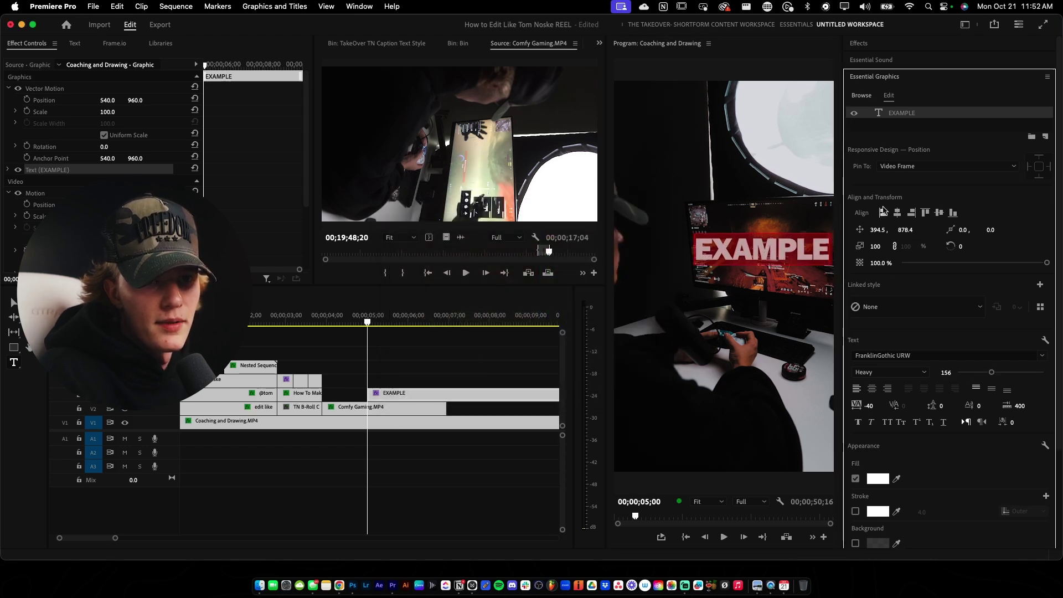
pyautogui.click(872, 389)
pyautogui.click(897, 212)
pyautogui.click(938, 213)
pyautogui.click(733, 283)
# Apply the TakeOver- TN Difference (Blend Mode) preset to the EXAMPLE text and match its clip to the gaming clip's length
pyautogui.click(864, 44)
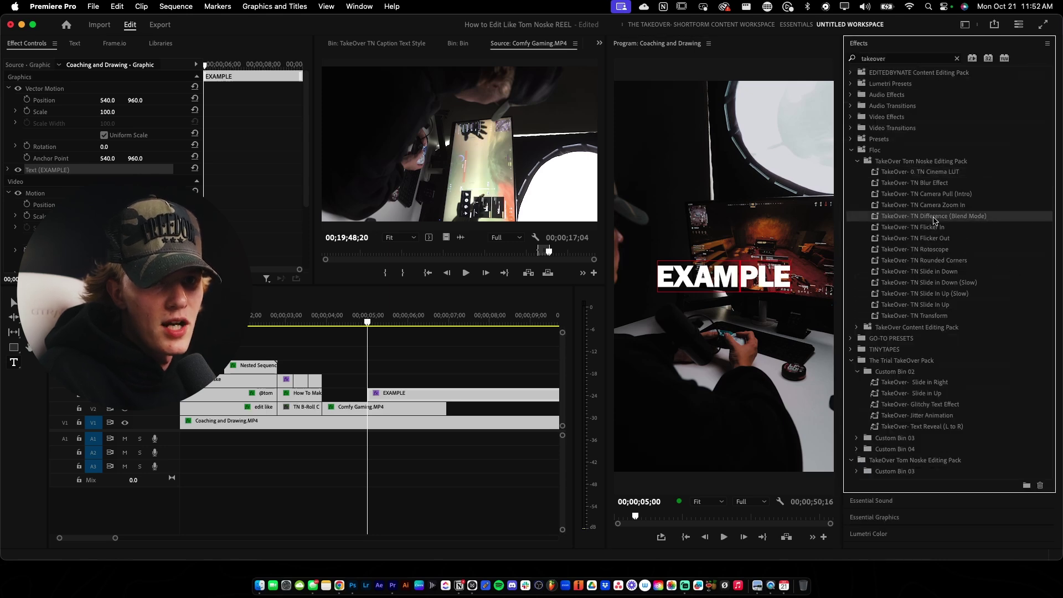
pyautogui.moveTo(449, 391); pyautogui.dragTo(415, 395)
pyautogui.press('c')
pyautogui.click(448, 394)
pyautogui.press('v')
pyautogui.click(467, 395)
pyautogui.press('super+z')
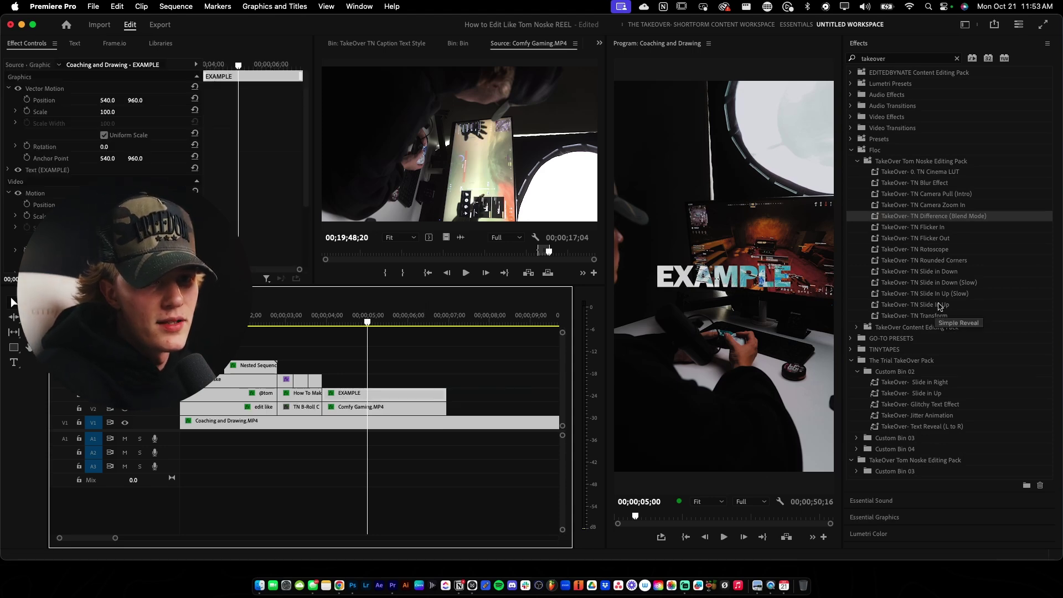
# Apply the TakeOver- TN Slide In Up preset to the EXAMPLE text and play it back
pyautogui.moveTo(940, 304); pyautogui.dragTo(861, 315)
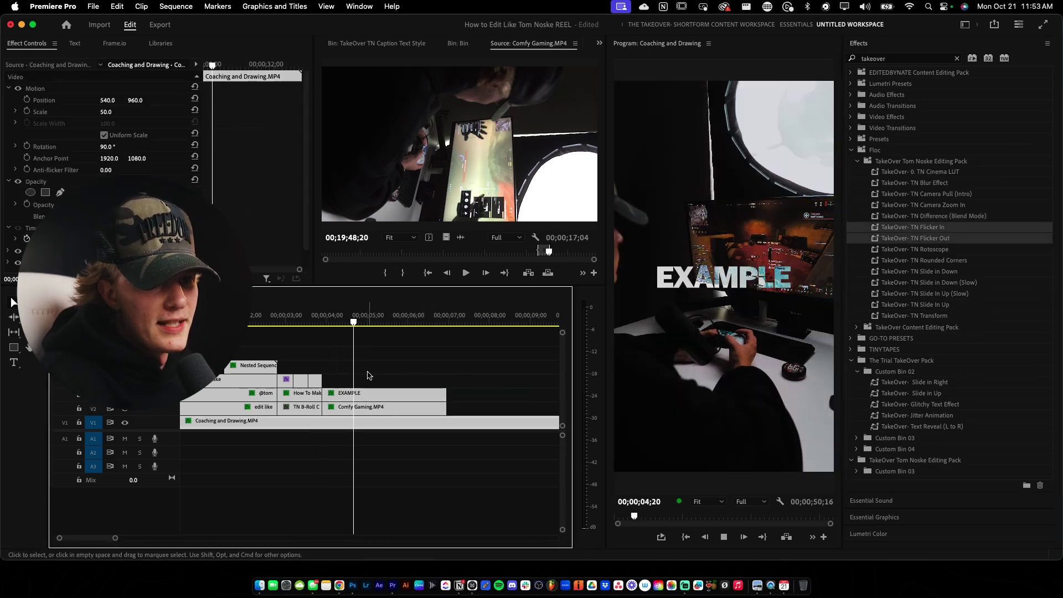
pyautogui.click(411, 398)
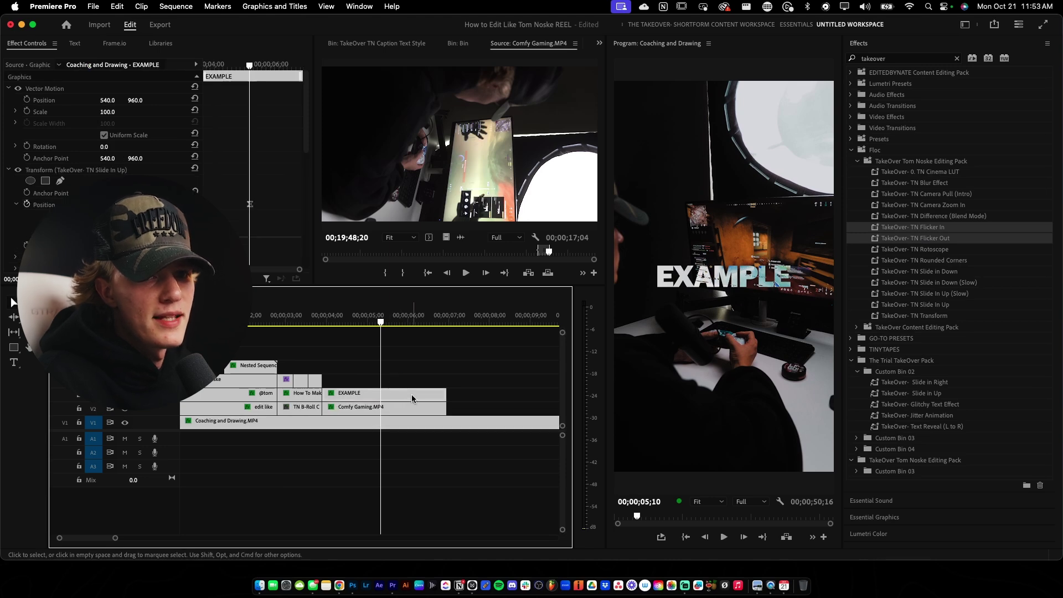
pyautogui.rightClick(412, 396)
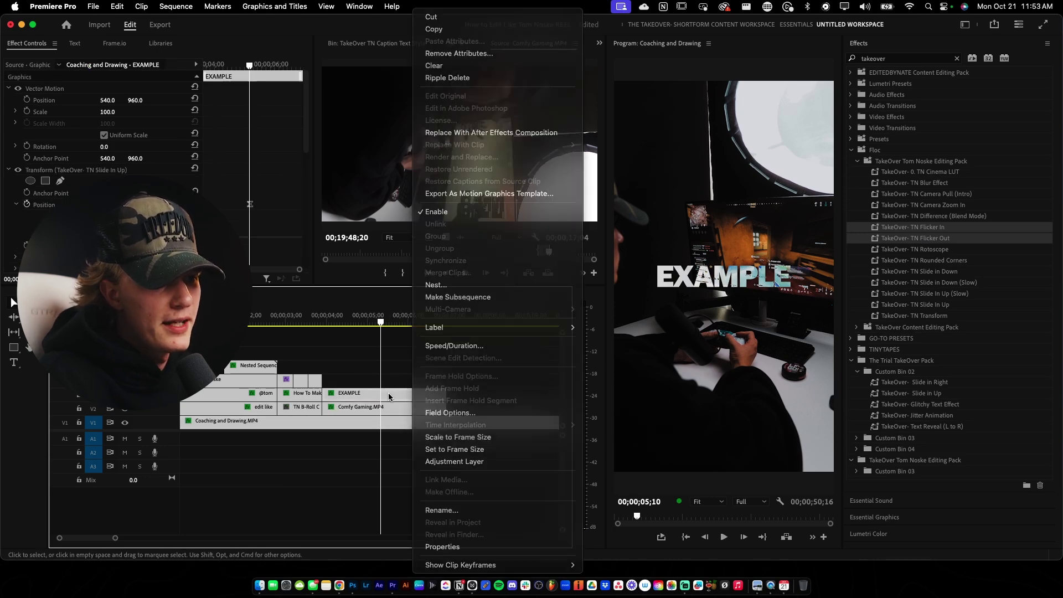
pyautogui.click(388, 395)
# Apply the TakeOver- TN Flicker In preset to the EXAMPLE text
pyautogui.click(917, 230)
pyautogui.click(955, 248)
pyautogui.moveTo(926, 228); pyautogui.dragTo(388, 395)
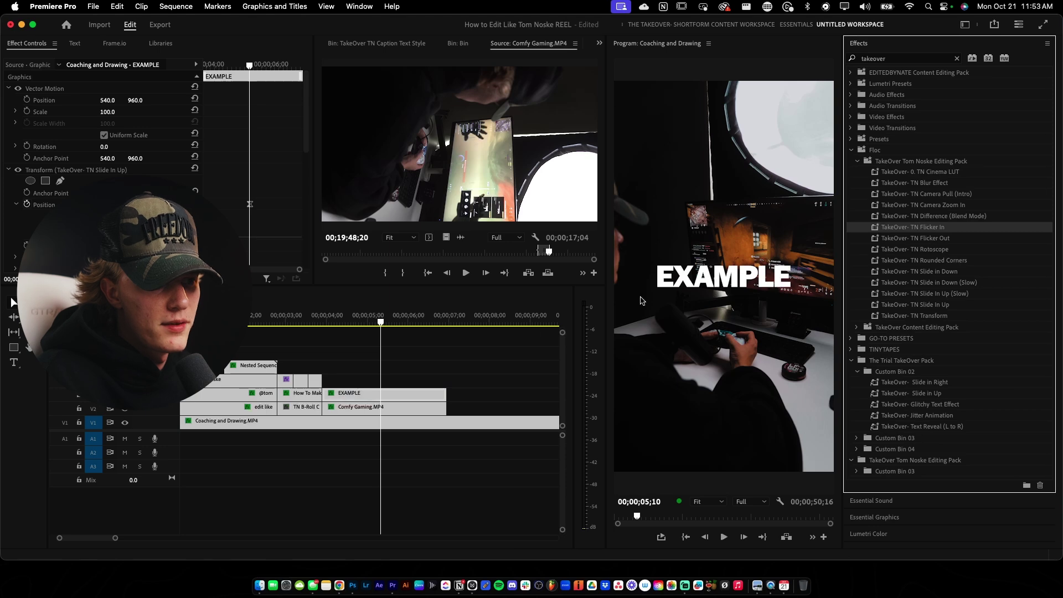
pyautogui.rightClick(393, 393)
pyautogui.click(373, 394)
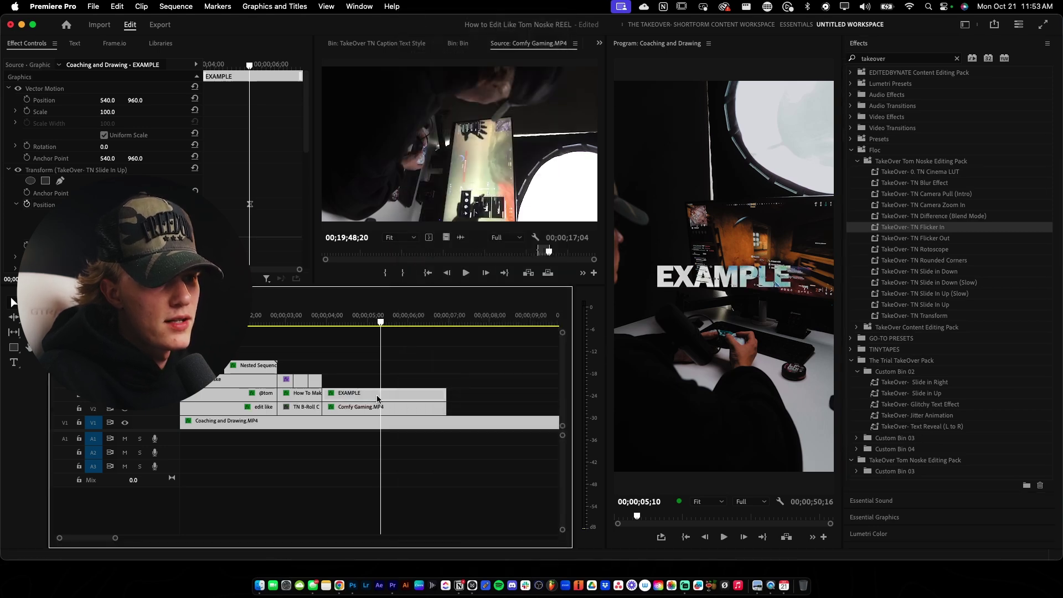
pyautogui.moveTo(944, 231); pyautogui.dragTo(390, 395)
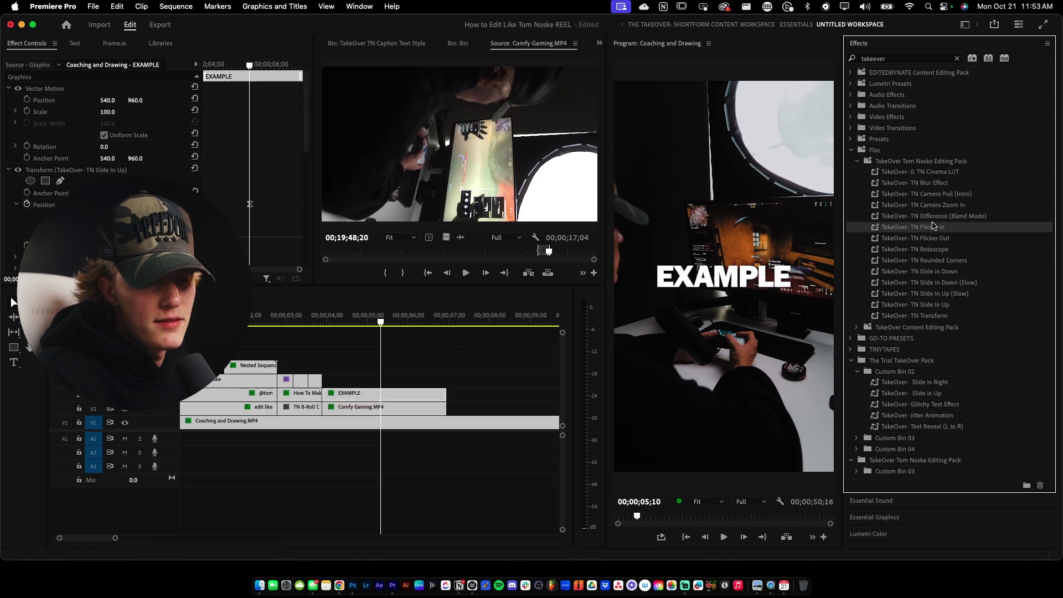
# Nest the EXAMPLE text clip, apply the TakeOver- TN Difference (Blend Mode) preset to the nest, and play it back
pyautogui.rightClick(401, 397)
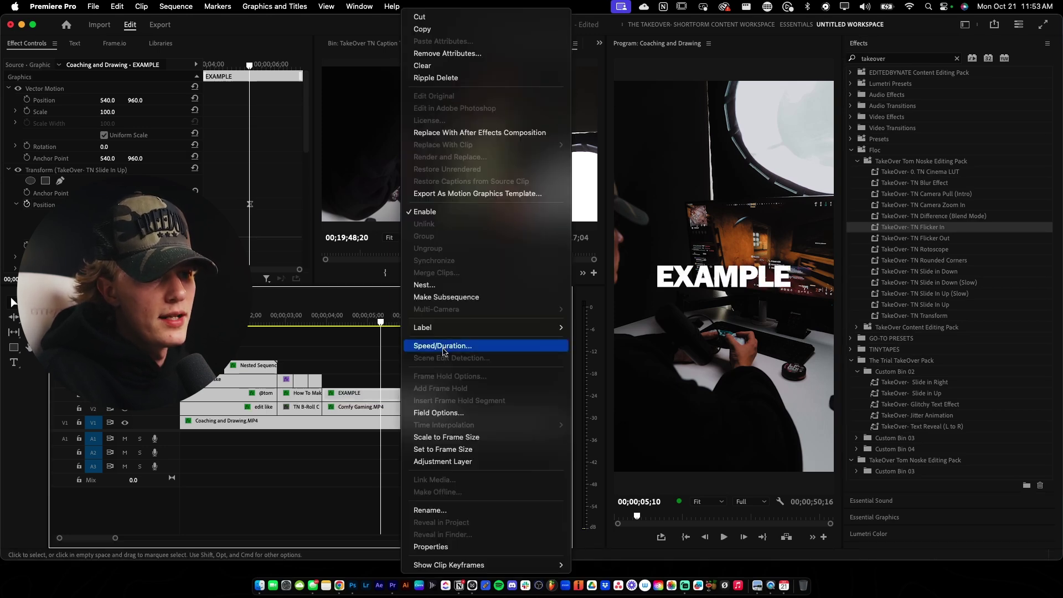
pyautogui.click(426, 285)
pyautogui.click(574, 303)
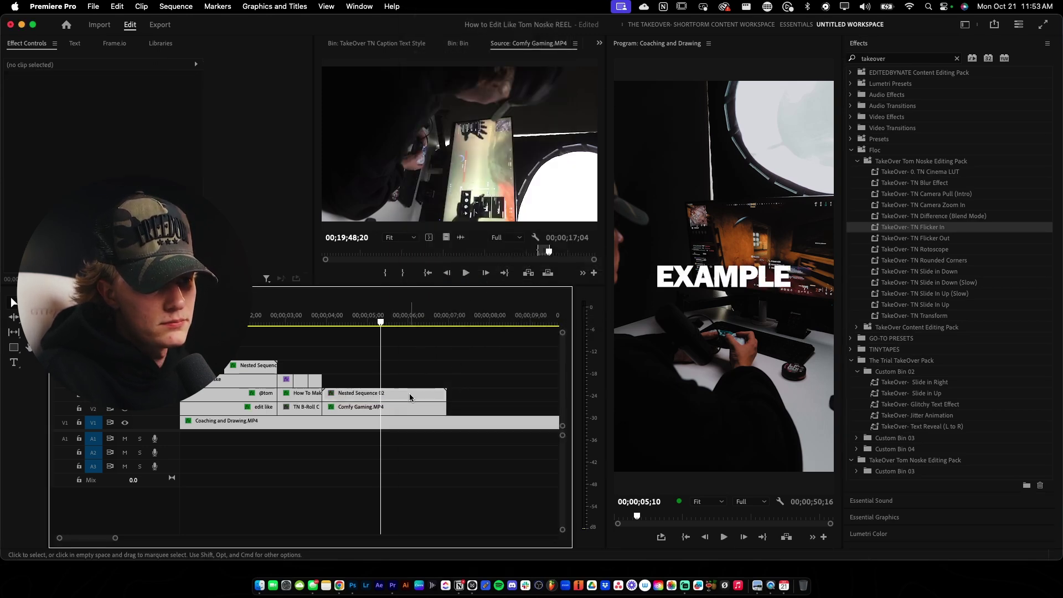
pyautogui.moveTo(946, 215); pyautogui.dragTo(388, 395)
pyautogui.click(314, 317)
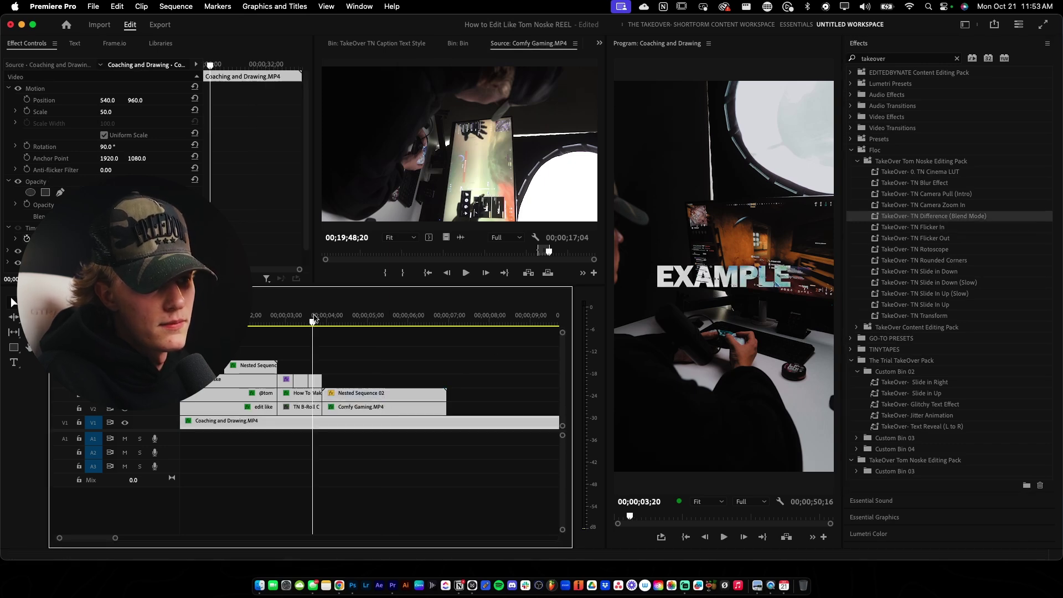
pyautogui.press('space')
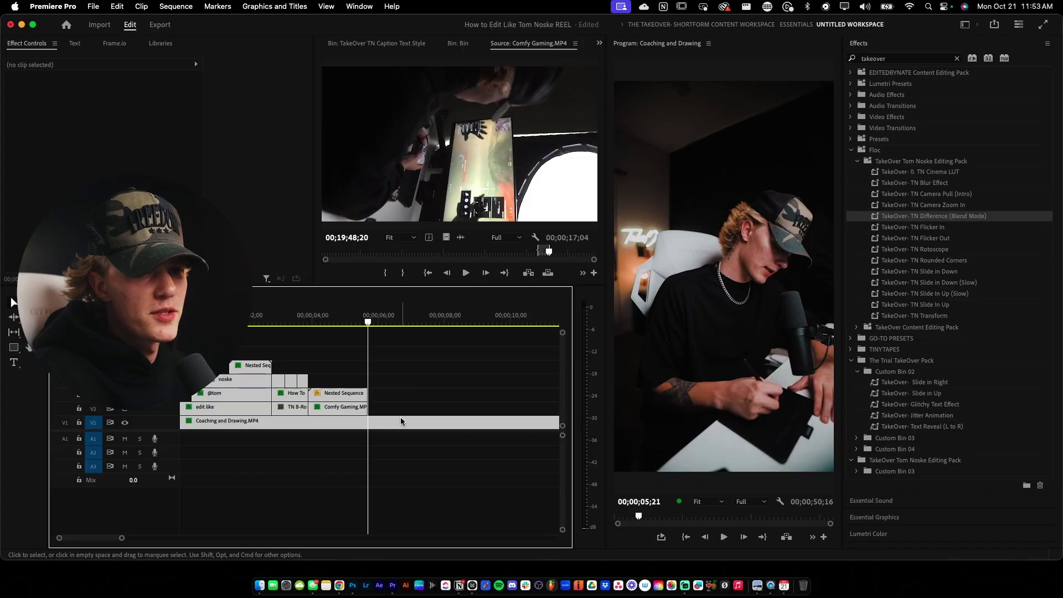
# Cut the Coaching and Drawing.MP4 clip at 00;00;05;21 and about two seconds further on, and duplicate that section onto V3
pyautogui.press('c')
pyautogui.click(369, 422)
pyautogui.click(432, 421)
pyautogui.press('v')
pyautogui.click(417, 423)
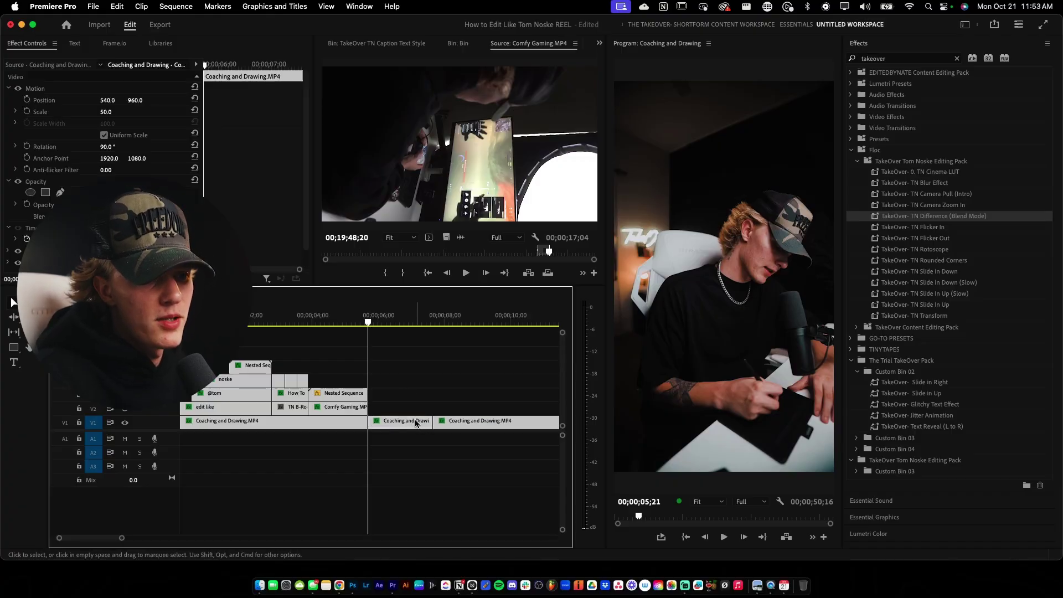
pyautogui.moveTo(410, 421); pyautogui.dragTo(410, 394)
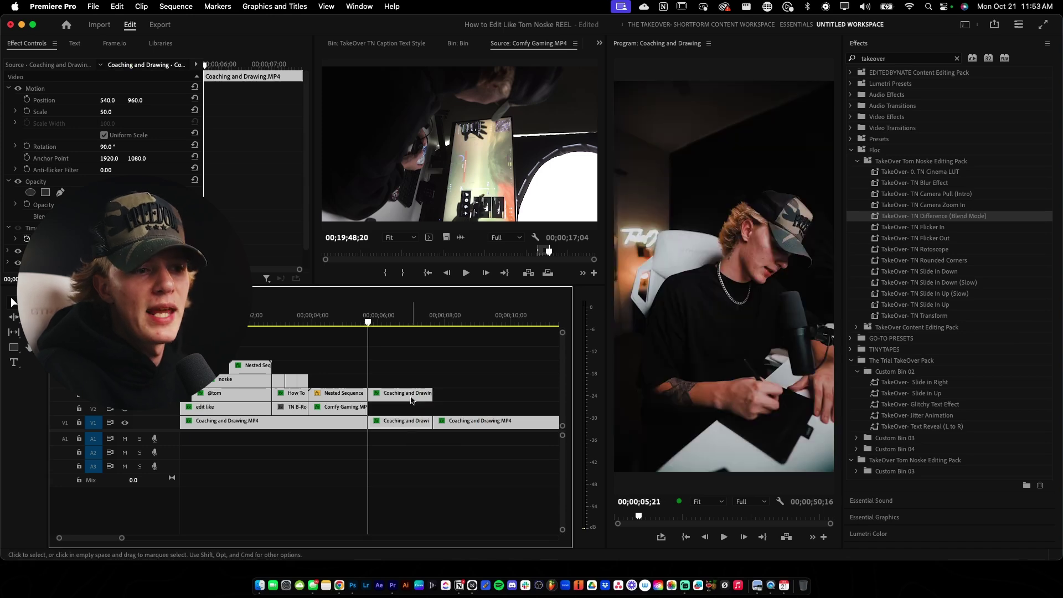
# Apply the TakeOver- TN Rotoscope preset to the duplicated section on V3
pyautogui.click(954, 183)
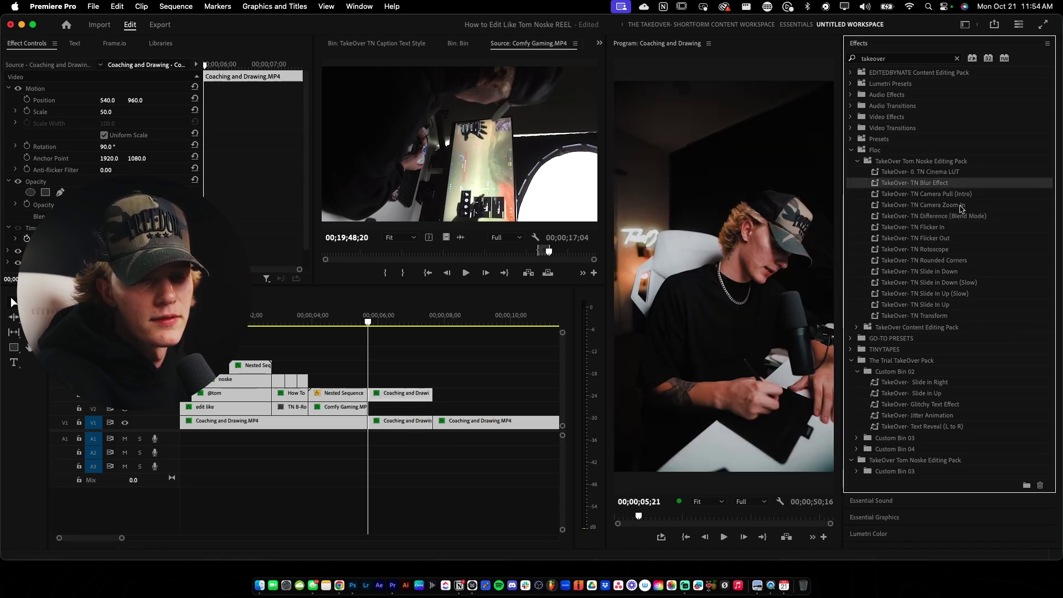
pyautogui.click(936, 250)
pyautogui.moveTo(800, 282); pyautogui.dragTo(419, 393)
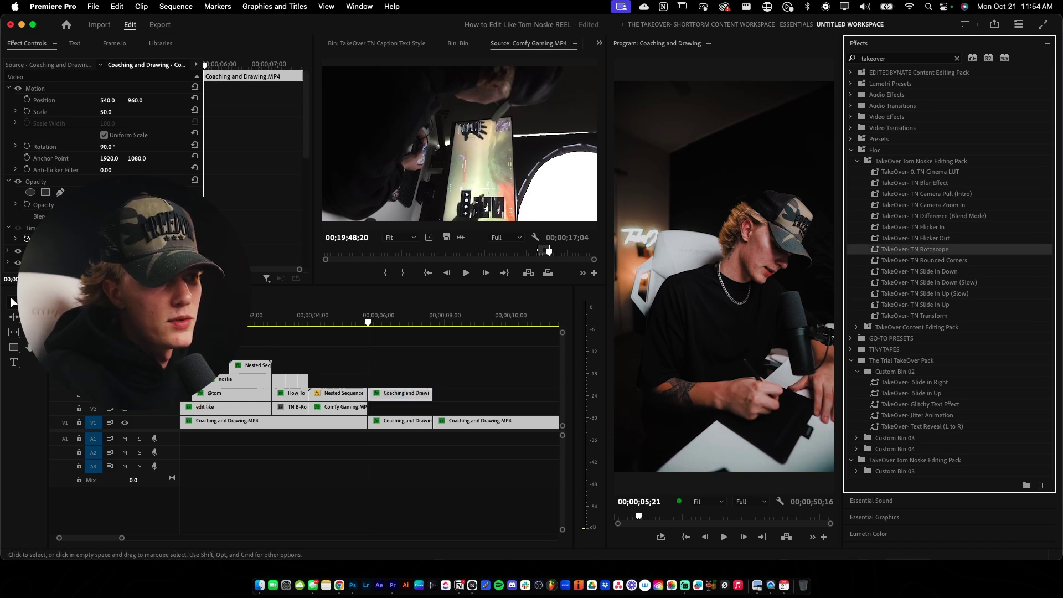
# Add a text layer reading TEXT in the dark area beside the subject's head
pyautogui.click(14, 362)
pyautogui.click(693, 213)
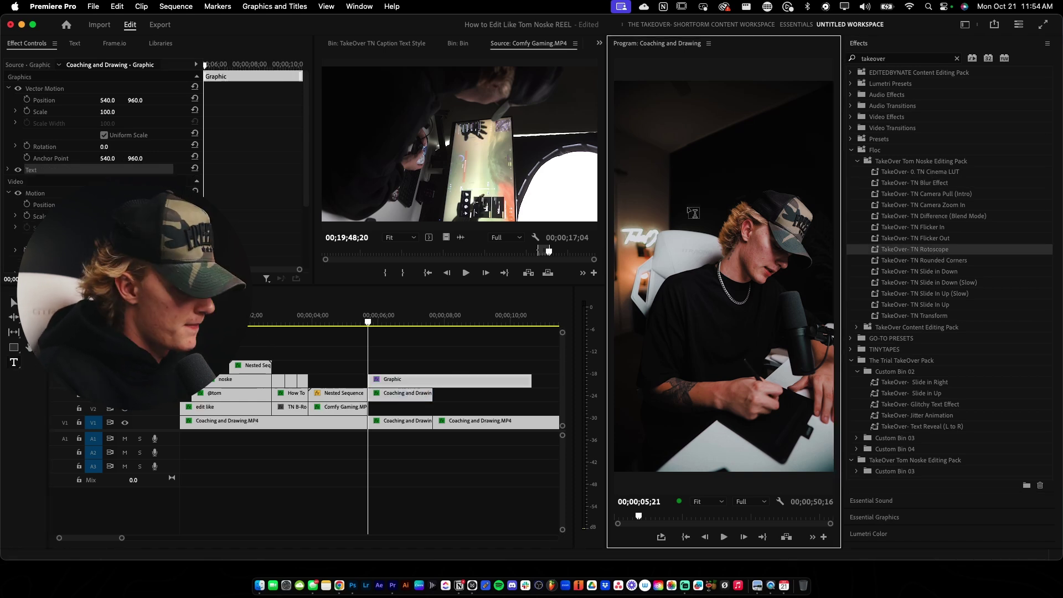
pyautogui.write('TEXT')
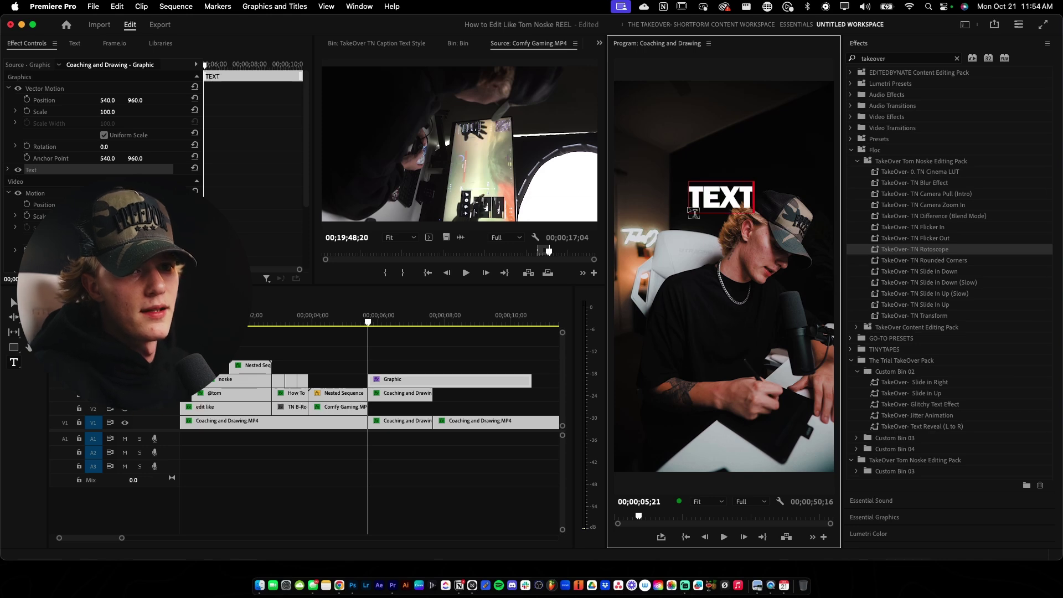
pyautogui.doubleClick(704, 206)
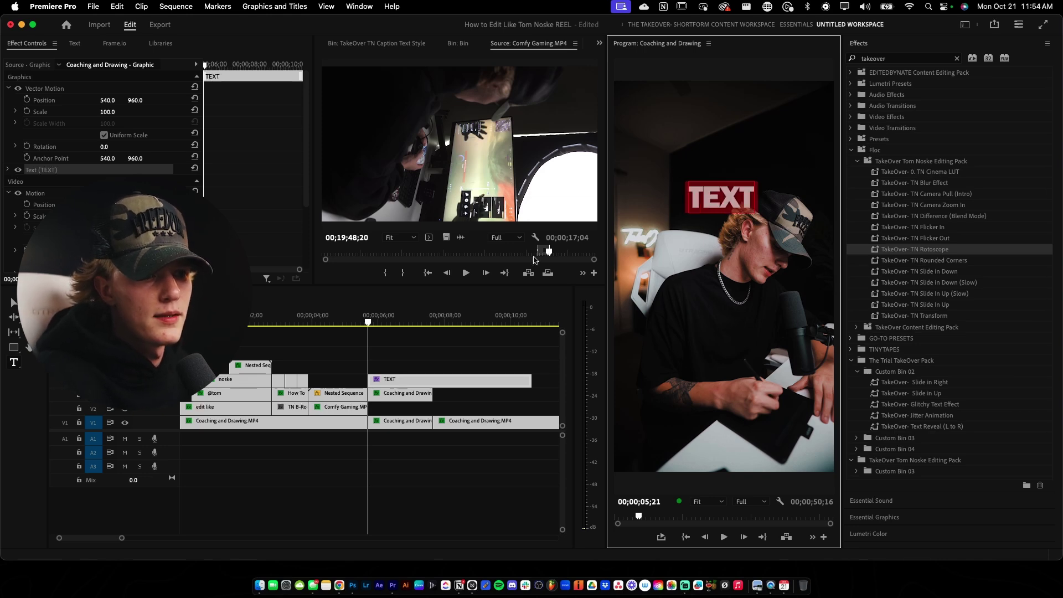
# Cut the TEXT clip at the end of the duplicated section and delete the excess
pyautogui.click(442, 362)
pyautogui.click(435, 382)
pyautogui.press('c')
pyautogui.click(433, 380)
pyautogui.press('v')
pyautogui.click(456, 383)
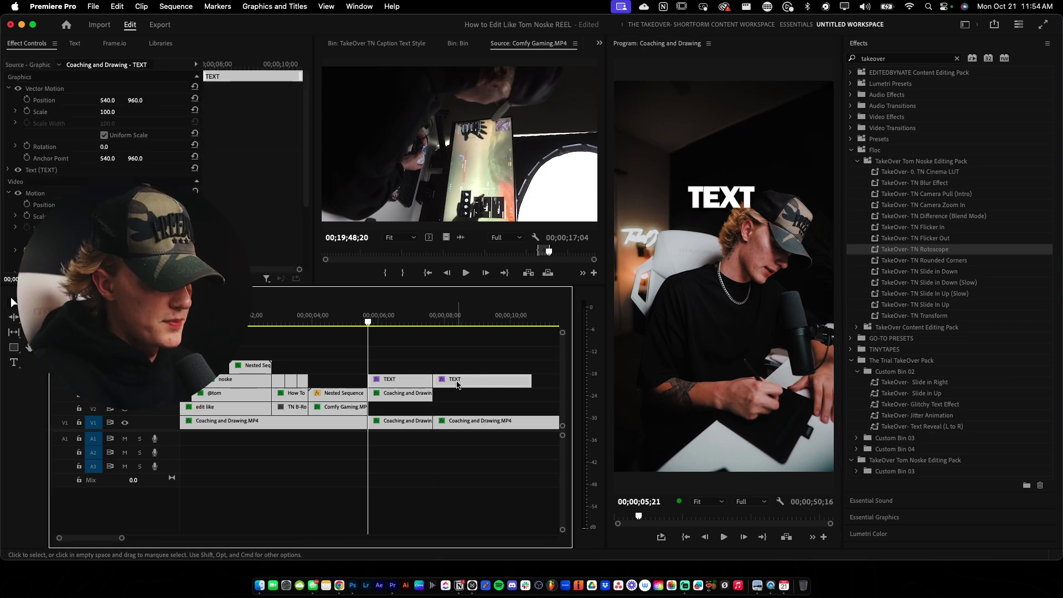
pyautogui.press('Delete')
# Retype the TEXT layer in lowercase as "text"
pyautogui.click(868, 42)
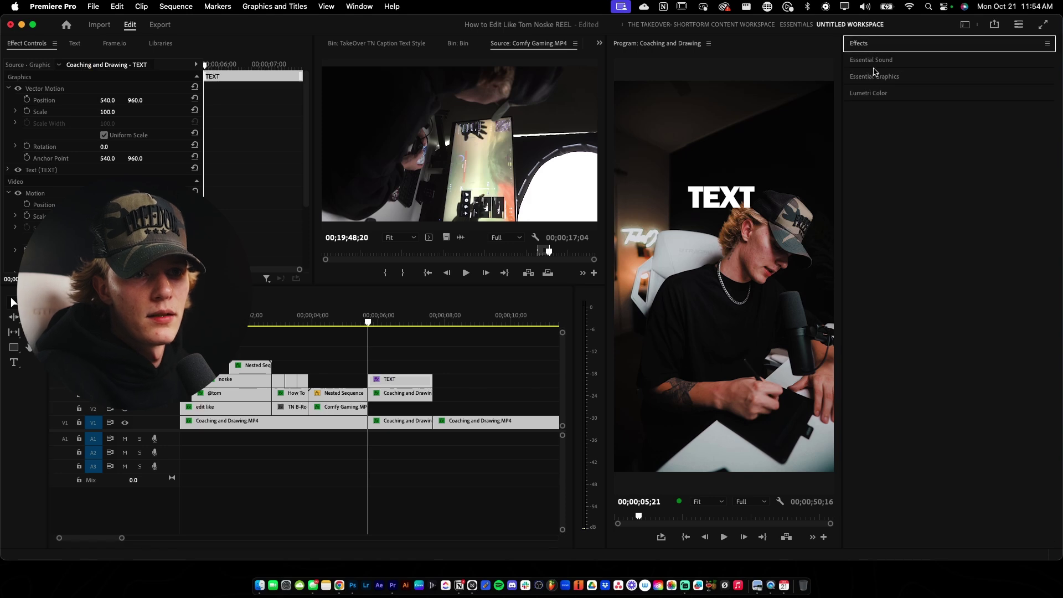
pyautogui.doubleClick(723, 206)
pyautogui.write('text')
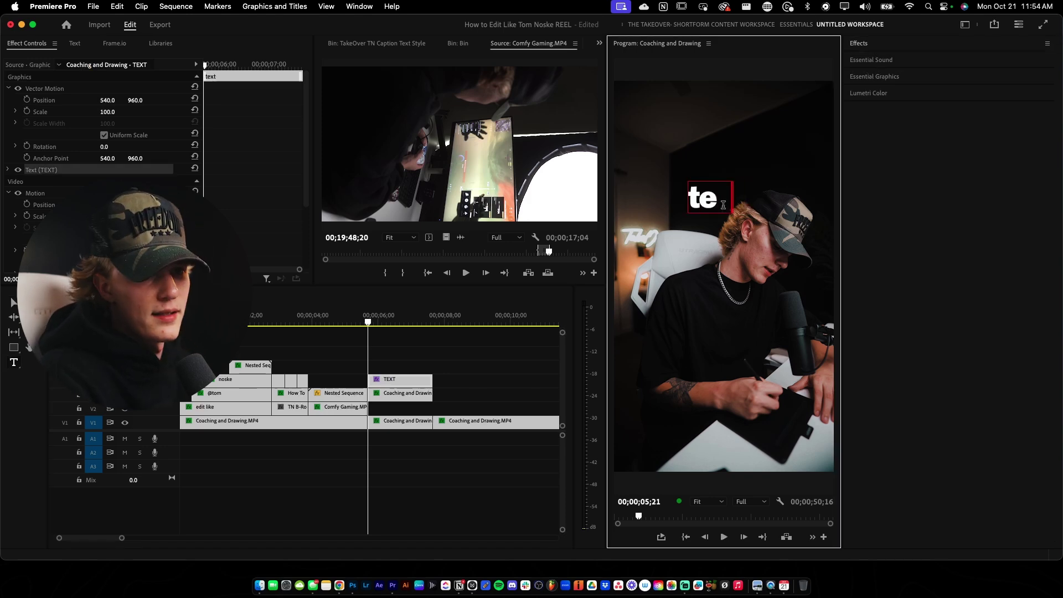
# Enlarge the word "text" slightly and position it right beside the subject's cap, above the chair
pyautogui.click(884, 64)
pyautogui.click(885, 65)
pyautogui.click(889, 78)
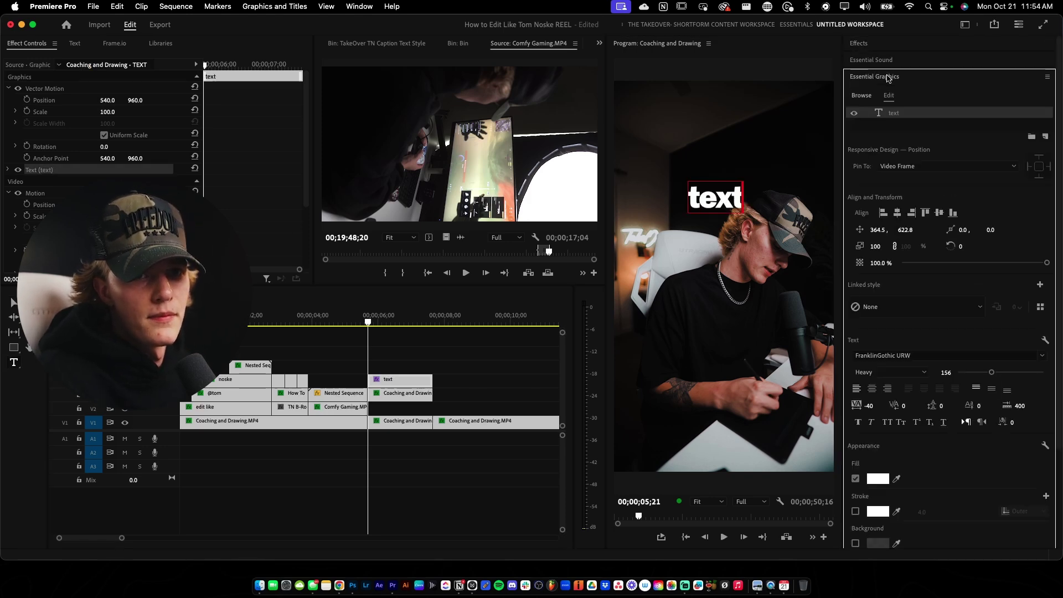
pyautogui.moveTo(905, 229); pyautogui.dragTo(948, 230)
pyautogui.moveTo(879, 229); pyautogui.dragTo(910, 230)
pyautogui.moveTo(946, 372); pyautogui.dragTo(960, 372)
pyautogui.moveTo(719, 215); pyautogui.dragTo(713, 221)
pyautogui.click(406, 386)
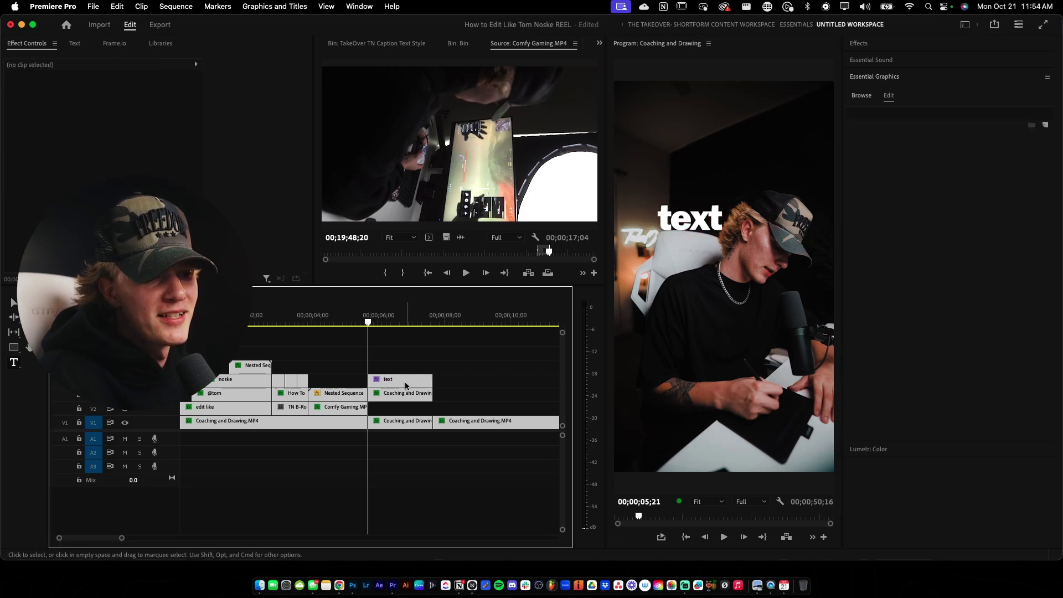
# Set the text clip's horizontal position to 564, move it onto V2 beneath the rotoscope copy, and play it back
pyautogui.click(406, 382)
pyautogui.moveTo(886, 171); pyautogui.dragTo(899, 171)
pyautogui.moveTo(400, 381); pyautogui.dragTo(407, 408)
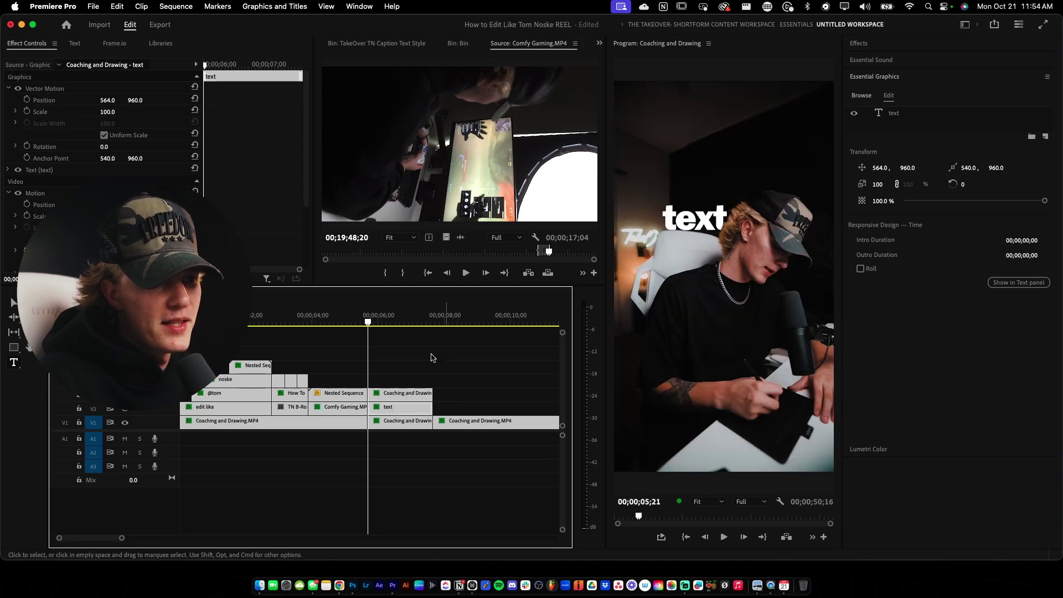
pyautogui.click(360, 323)
pyautogui.press('space')
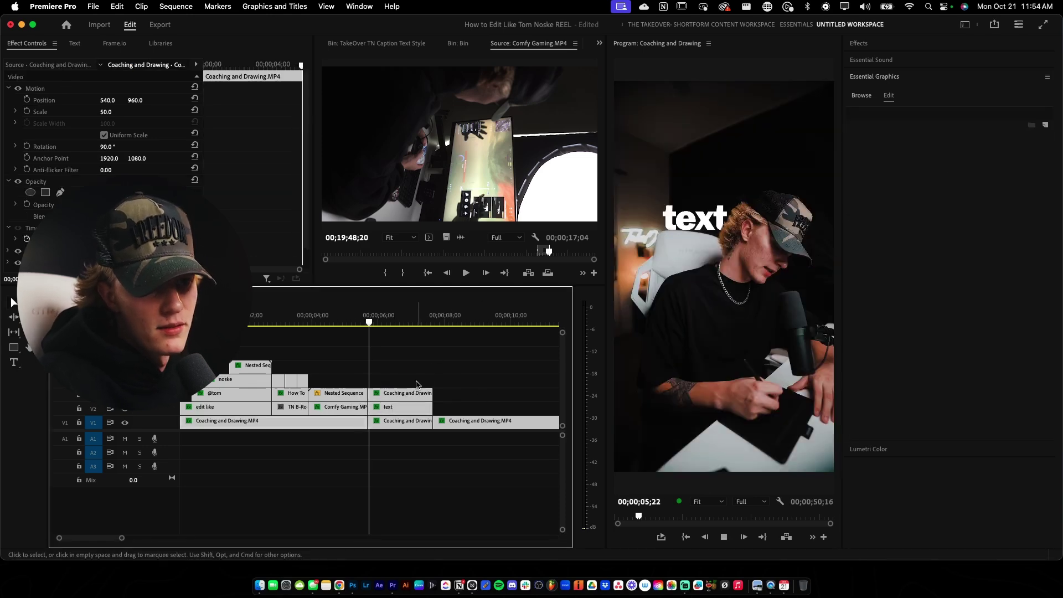
pyautogui.click(439, 387)
# Apply the TakeOver- TN Blur Effect preset to the text clip on V2
pyautogui.click(398, 407)
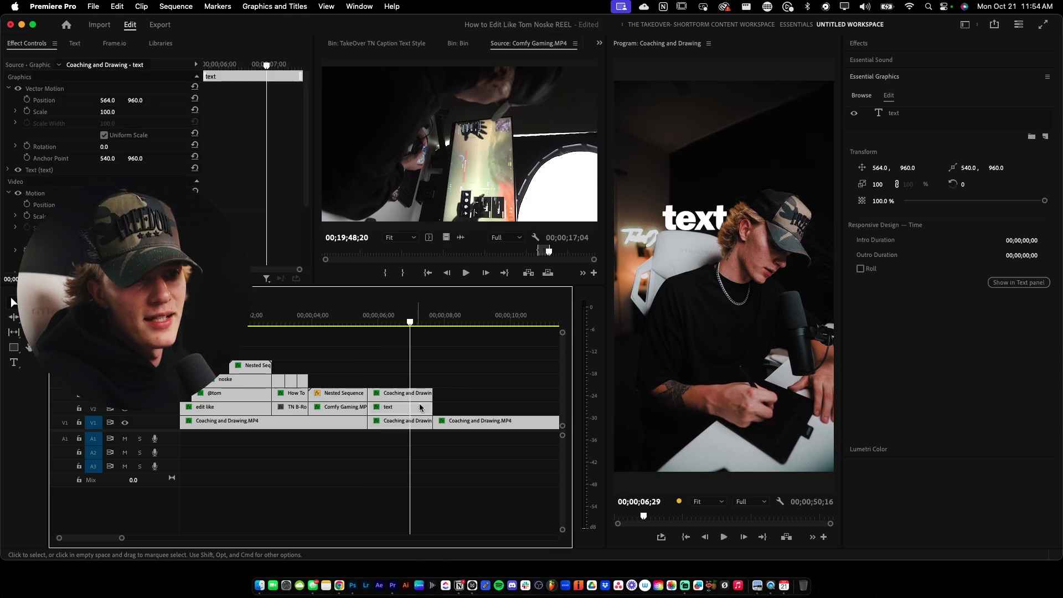
pyautogui.click(873, 45)
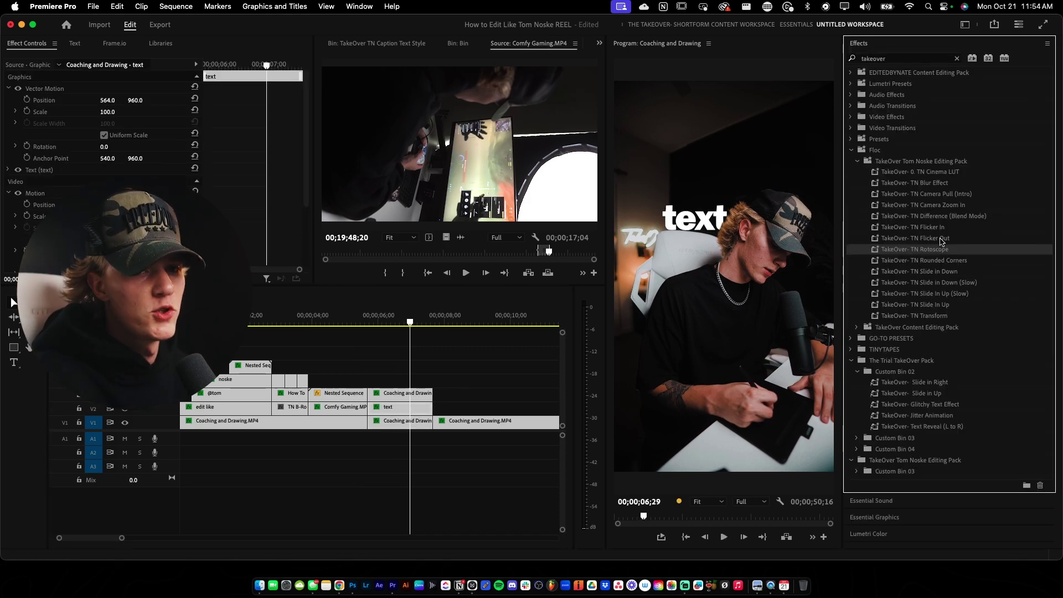
pyautogui.moveTo(940, 186); pyautogui.dragTo(411, 410)
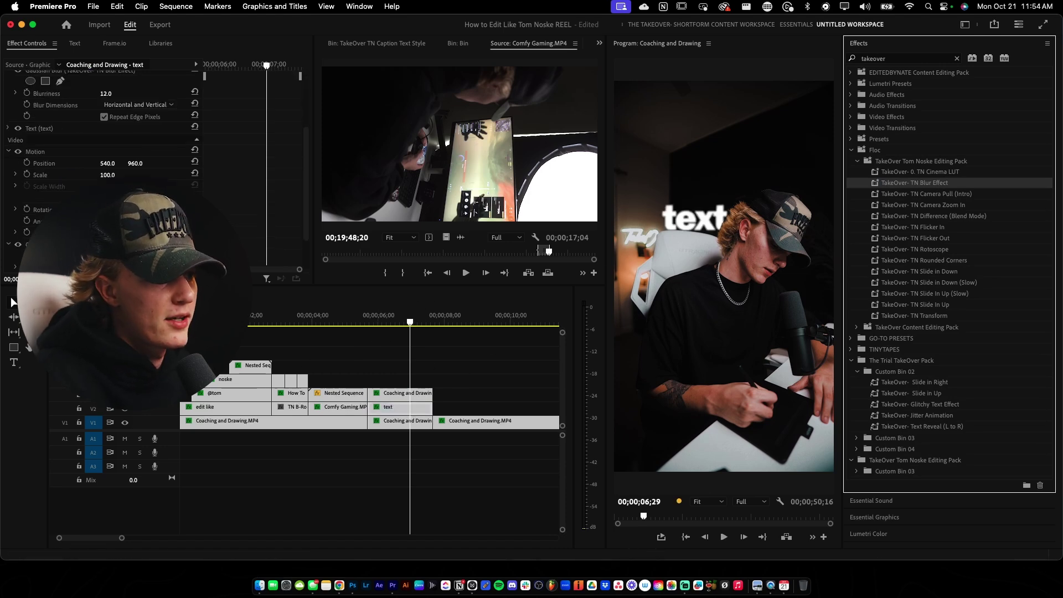
pyautogui.click(410, 413)
pyautogui.click(410, 410)
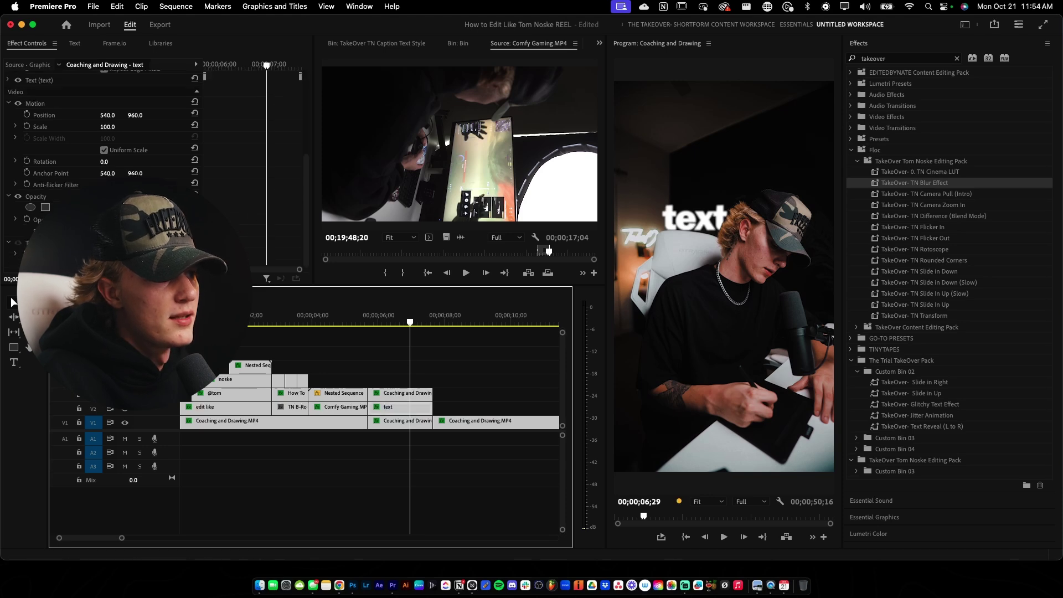
# Darken the text's fill color from white to a light grey and play back the section
pyautogui.scroll(5, 155, 166)
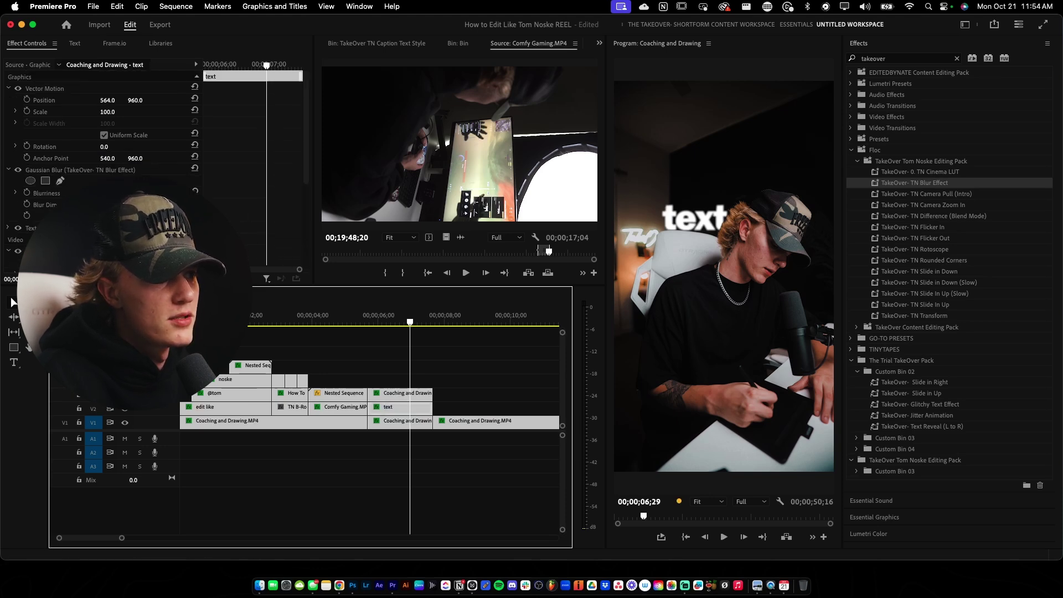
pyautogui.click(8, 228)
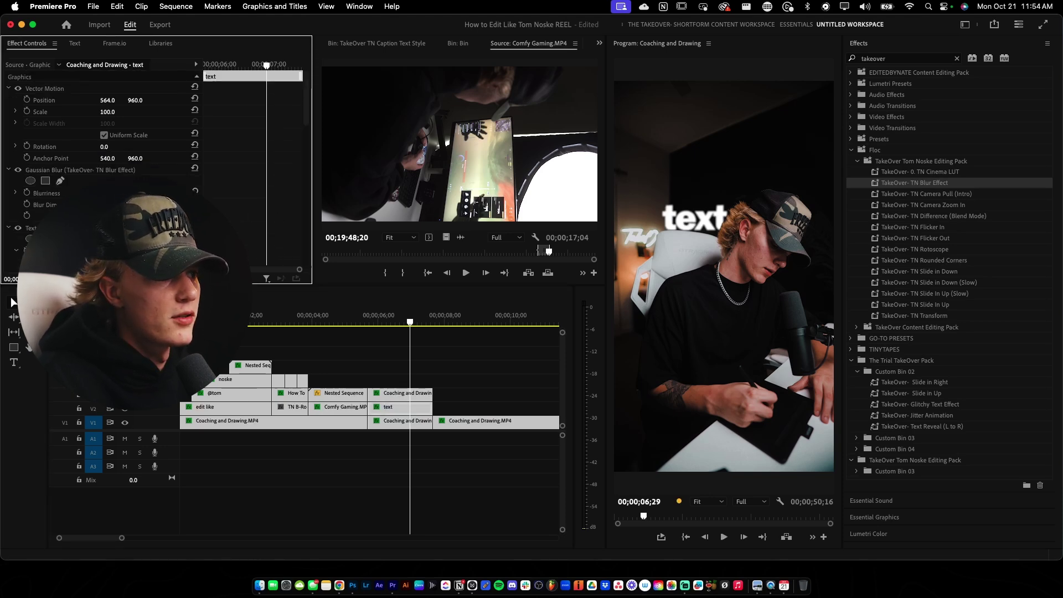
pyautogui.scroll(-5, 33, 211)
pyautogui.click(58, 146)
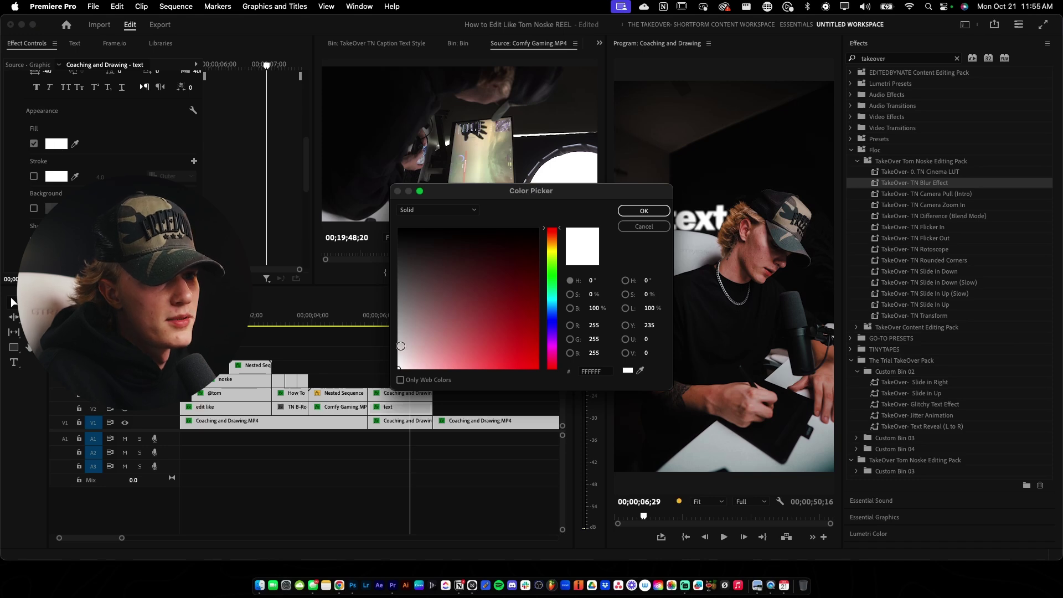
pyautogui.moveTo(402, 346); pyautogui.dragTo(395, 342)
pyautogui.click(644, 210)
pyautogui.click(357, 322)
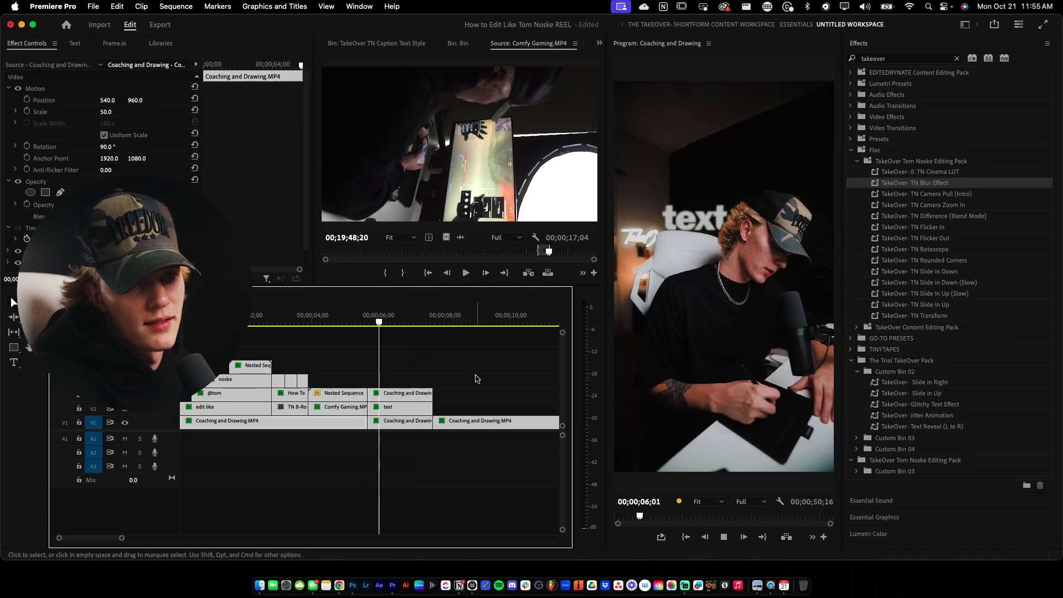
pyautogui.press('space')
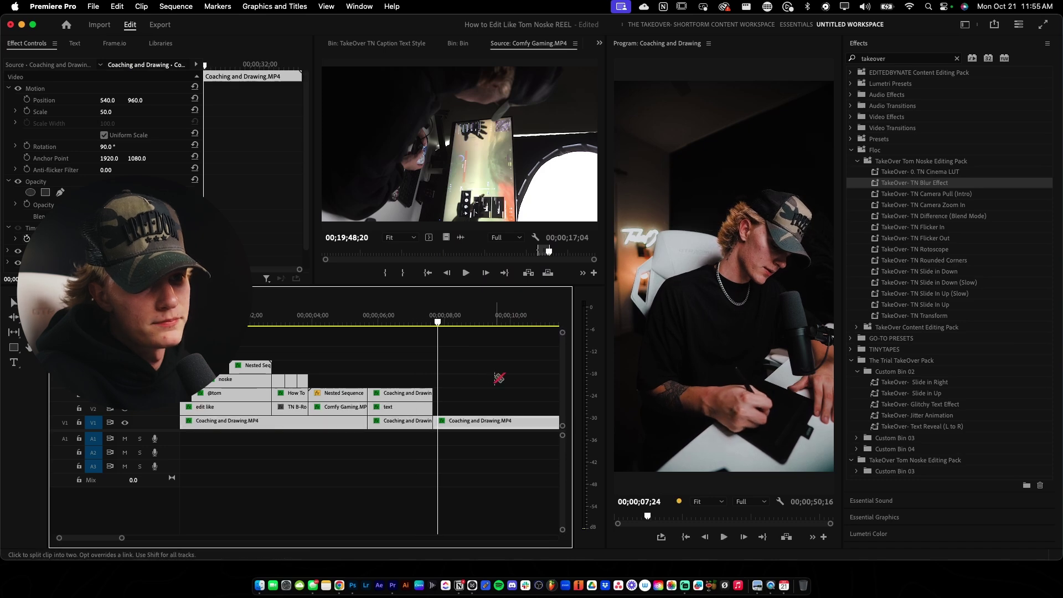
pyautogui.click(484, 385)
# Open the C0532.MP4 footage from the project's Bin in the source viewer
pyautogui.scroll(-1, 484, 385)
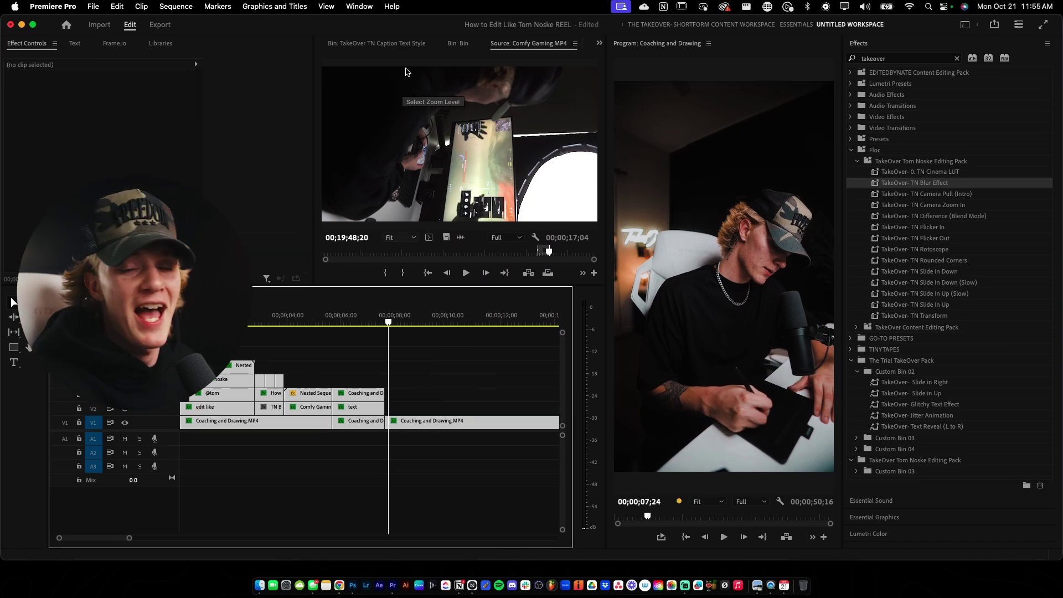
pyautogui.click(408, 44)
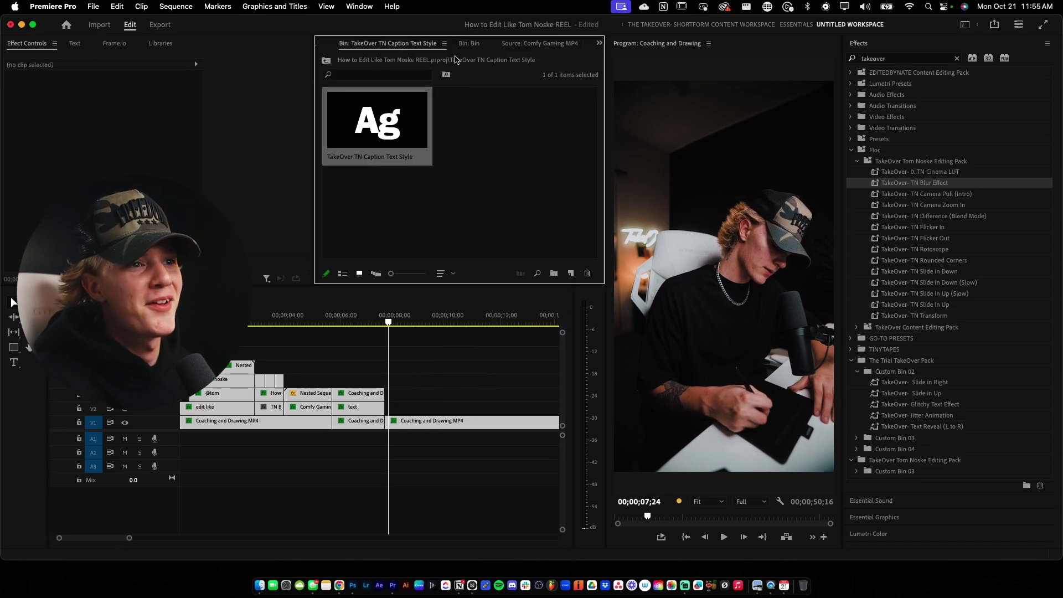
pyautogui.click(325, 60)
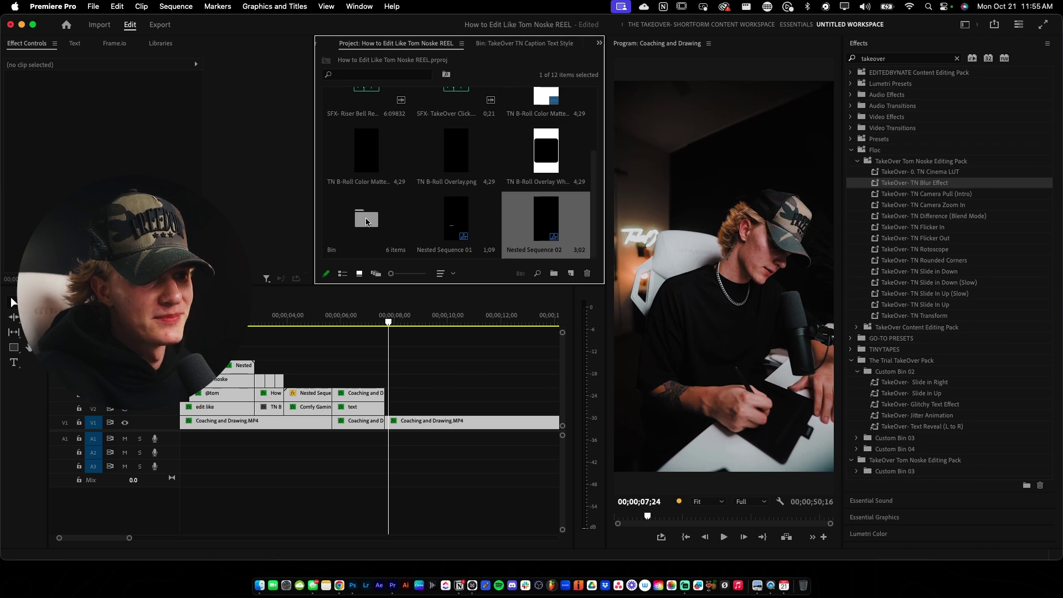
pyautogui.doubleClick(366, 222)
pyautogui.click(548, 119)
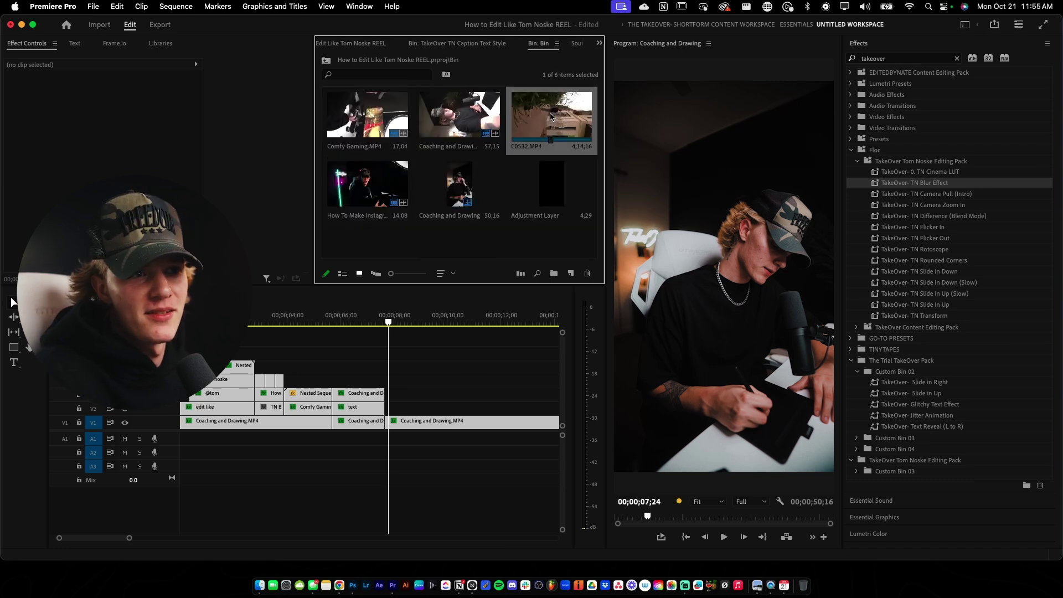
pyautogui.doubleClick(551, 117)
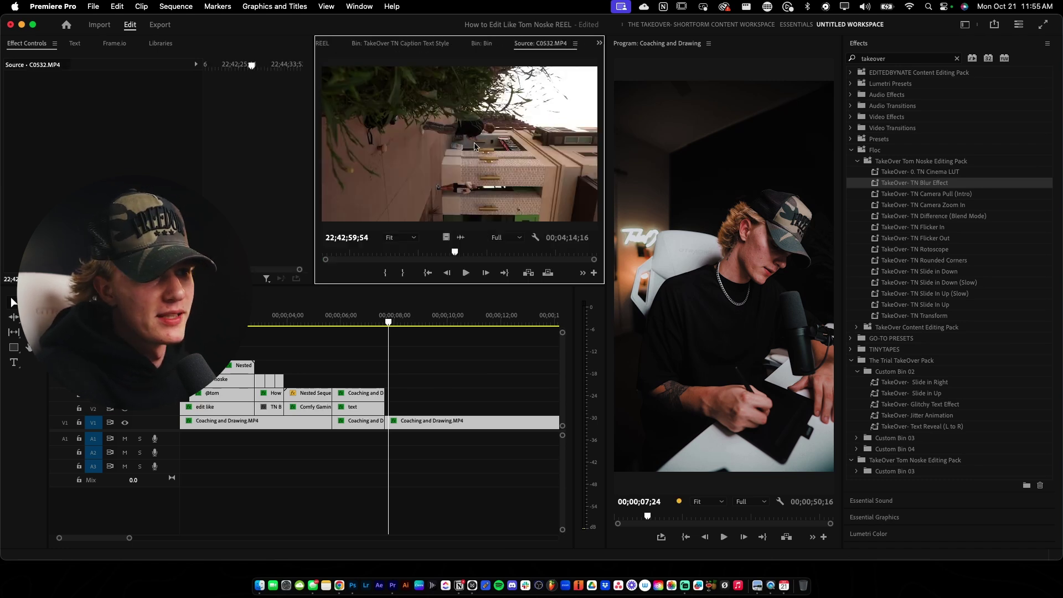
# Mark a short range of C0532.MP4 ending at 22;42;53;45 and place its video on V2 at 00;00;07;24
pyautogui.click(436, 252)
pyautogui.press('i')
pyautogui.click(447, 250)
pyautogui.press('o')
pyautogui.moveTo(445, 236); pyautogui.dragTo(427, 408)
# Rotate the C0532.MP4 clip to -90° so it fills the vertical frame, and apply the TakeOver- 0. TN Cinema LUT preset
pyautogui.click(418, 422)
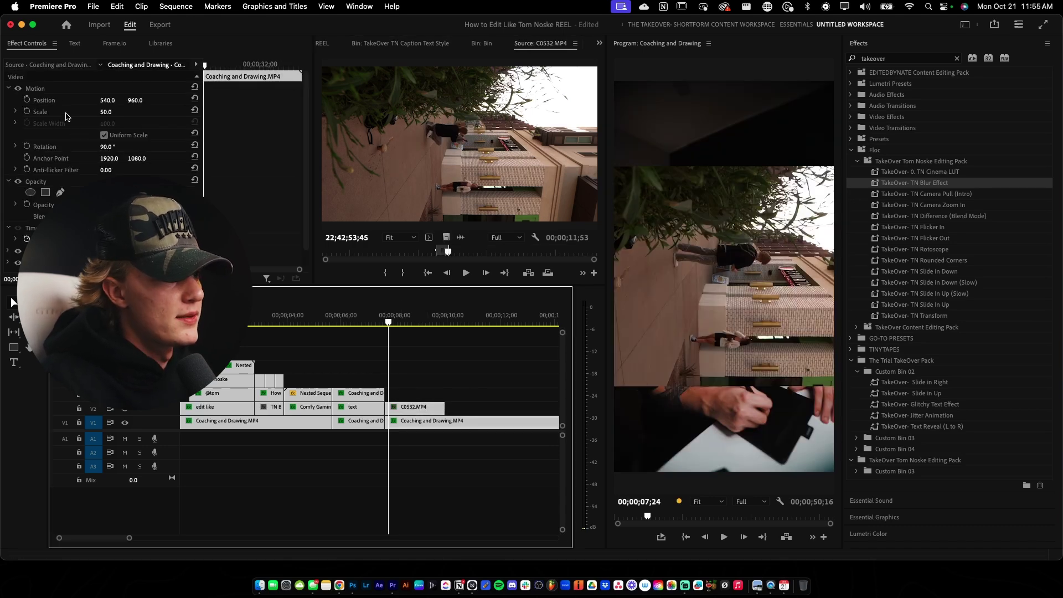
pyautogui.click(61, 89)
pyautogui.click(421, 398)
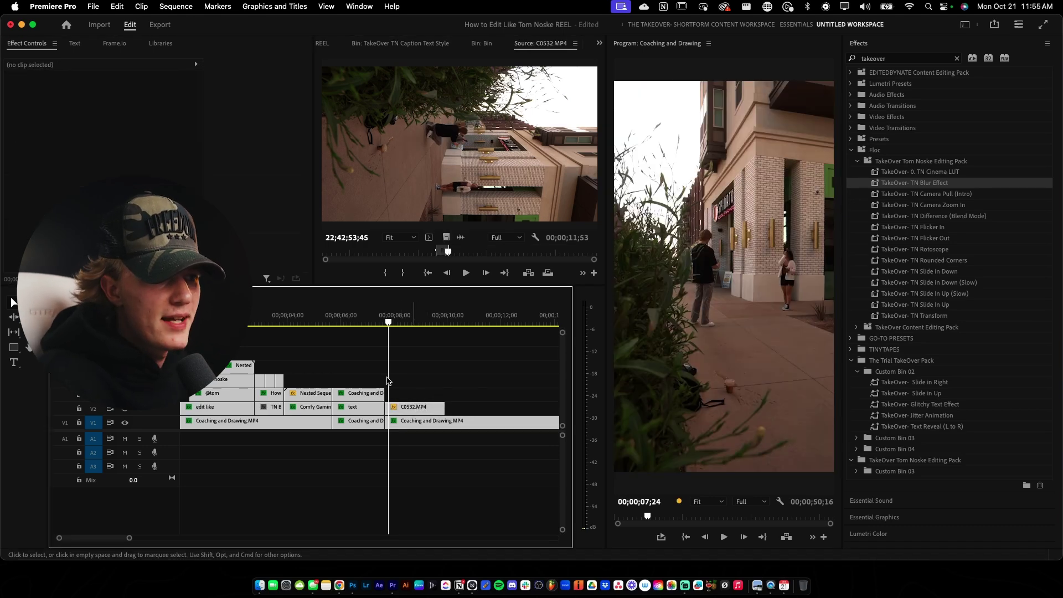
pyautogui.moveTo(944, 173); pyautogui.dragTo(433, 412)
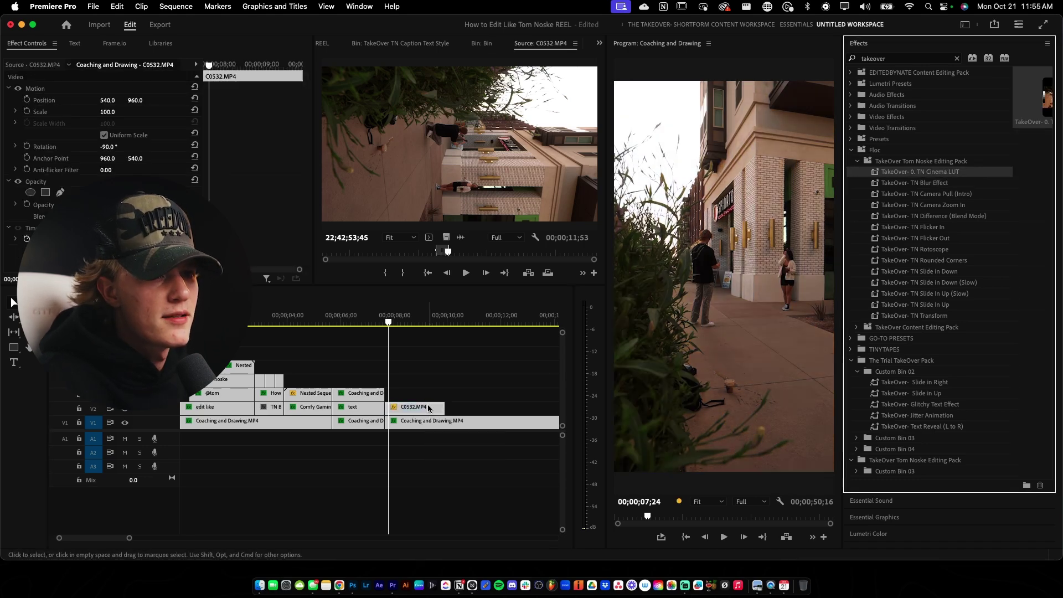
# Create an adjustment layer above C0532.MP4 with the TakeOver- 0. TN Cinema LUT preset and lower its opacity
pyautogui.click(324, 44)
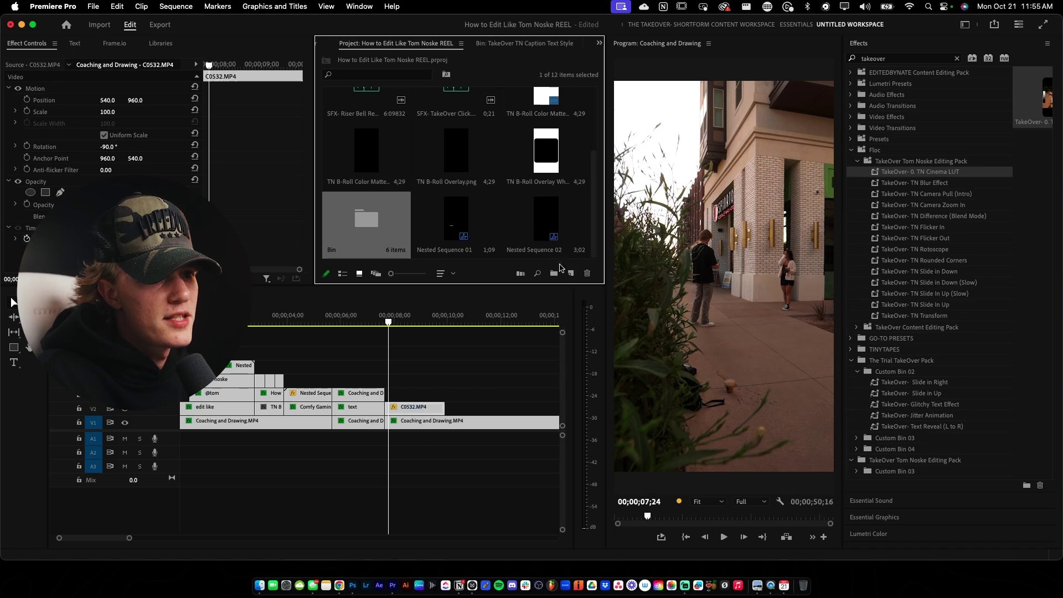
pyautogui.click(570, 273)
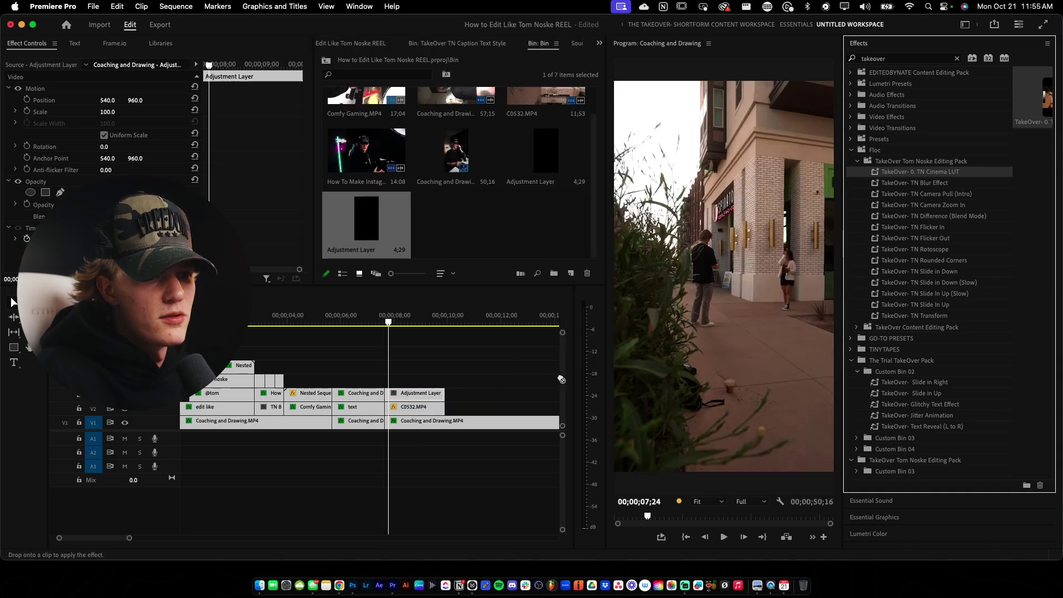
pyautogui.moveTo(421, 409); pyautogui.dragTo(425, 396)
pyautogui.click(425, 395)
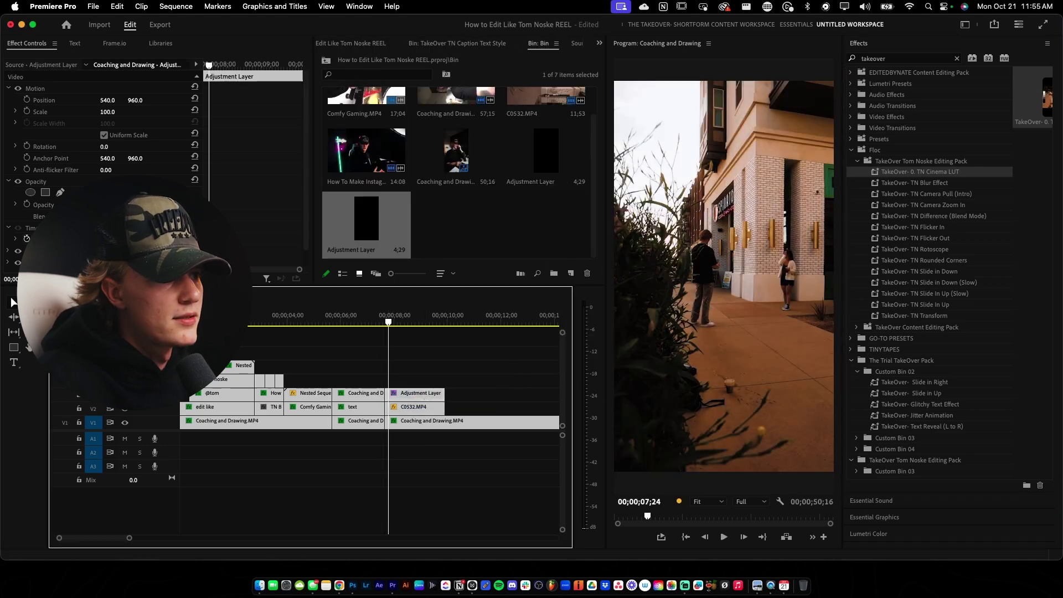
pyautogui.moveTo(107, 204); pyautogui.dragTo(83, 204)
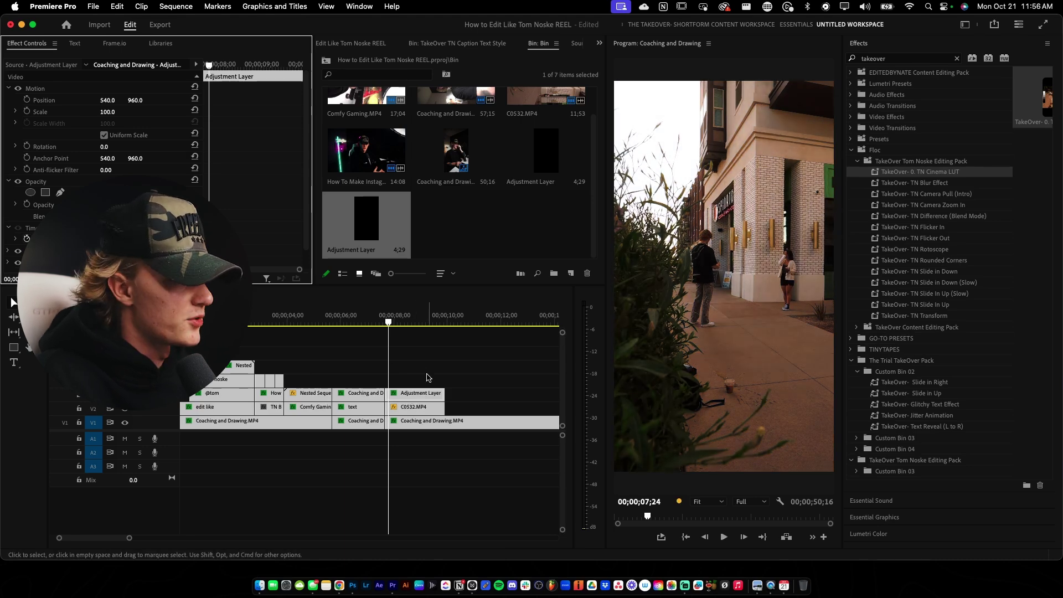
pyautogui.click(424, 382)
pyautogui.click(421, 406)
# Place TN B-Roll Overlay.png from the project above the adjustment layer and cut it to the C0532.MP4 clip's length
pyautogui.click(449, 212)
pyautogui.scroll(2, 449, 212)
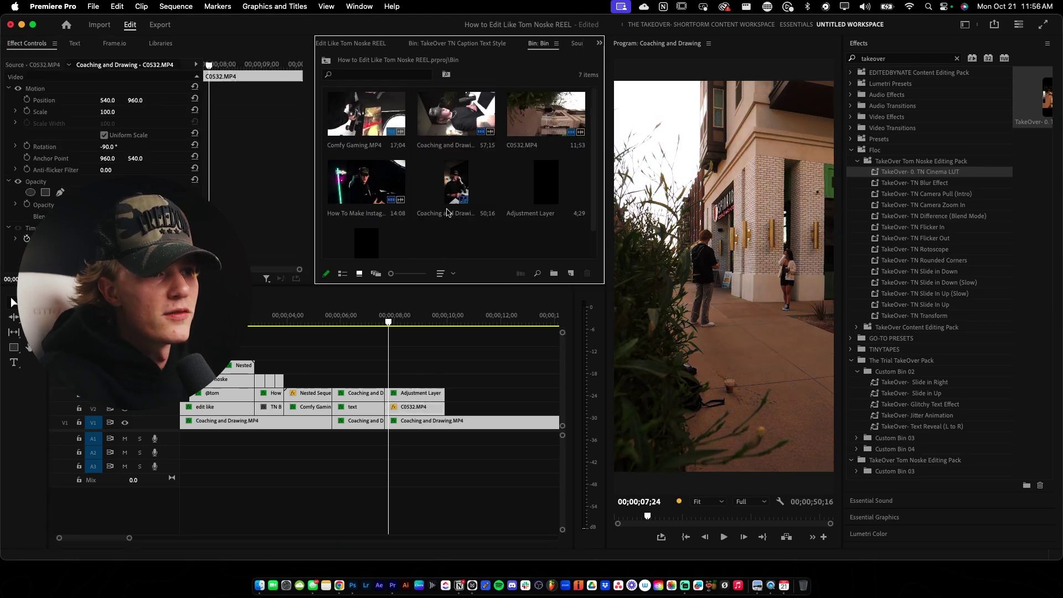
pyautogui.click(325, 59)
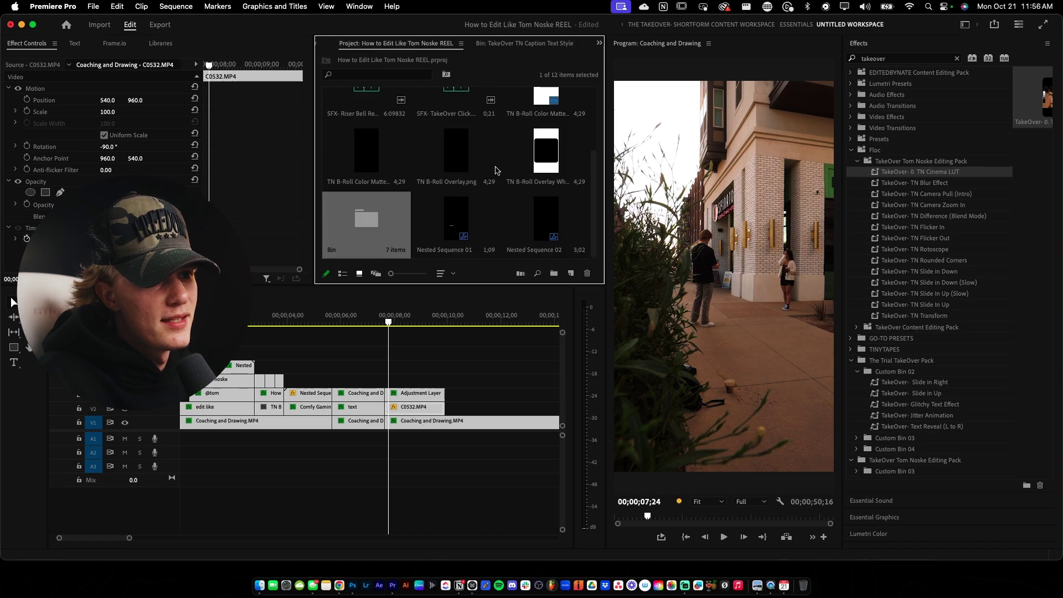
pyautogui.click(537, 163)
pyautogui.scroll(1, 535, 197)
pyautogui.scroll(-1, 535, 197)
pyautogui.click(453, 154)
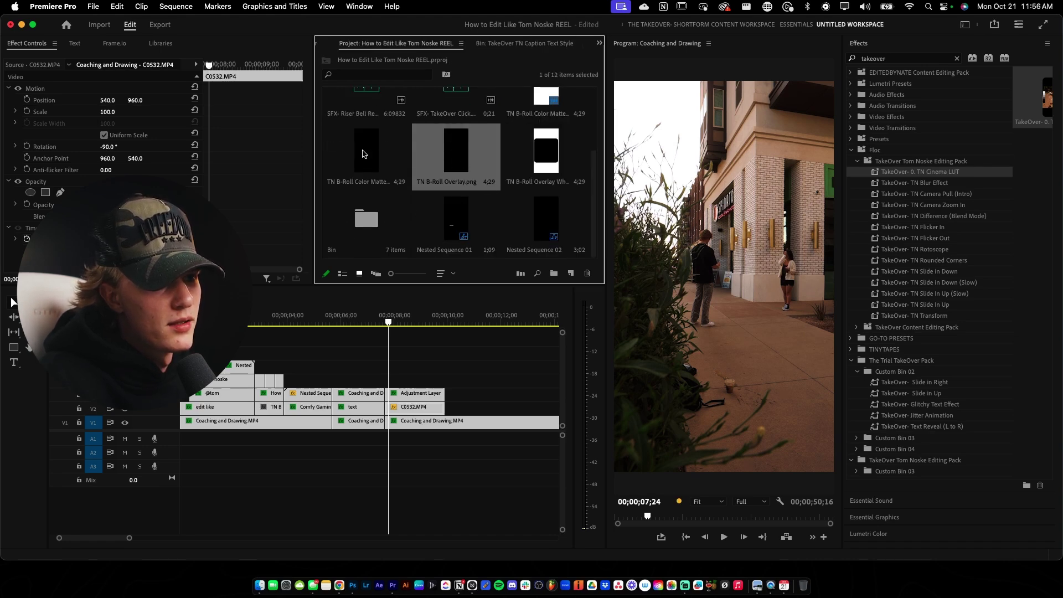
pyautogui.moveTo(421, 269); pyautogui.dragTo(446, 383)
pyautogui.click(467, 384)
pyautogui.press('Delete')
# Apply the TakeOver- TN Blur Effect preset to the TN B-Roll Overlay clip and check the effect
pyautogui.click(423, 382)
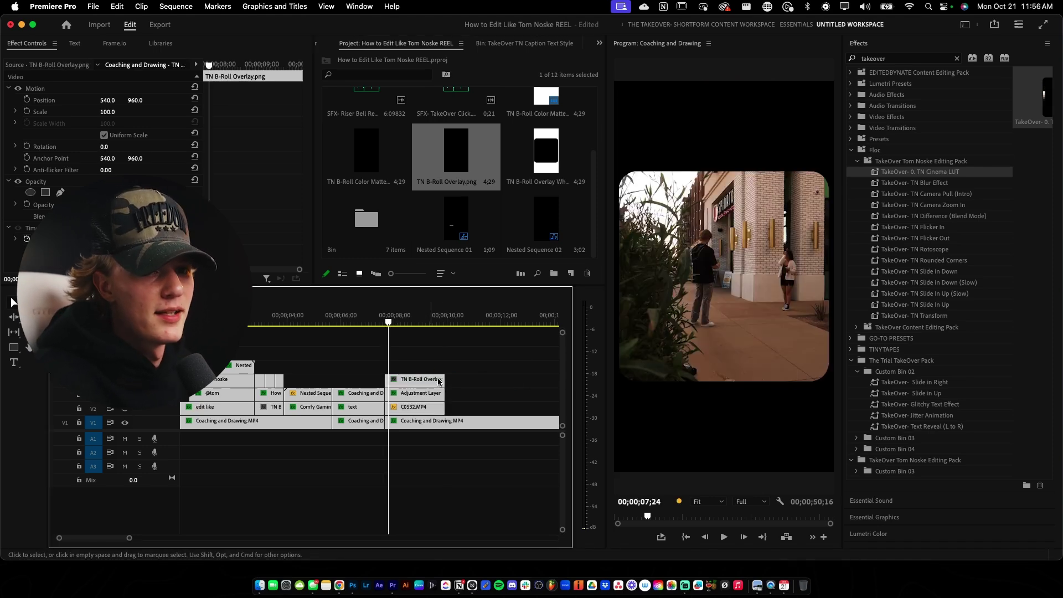
pyautogui.moveTo(940, 184); pyautogui.dragTo(438, 381)
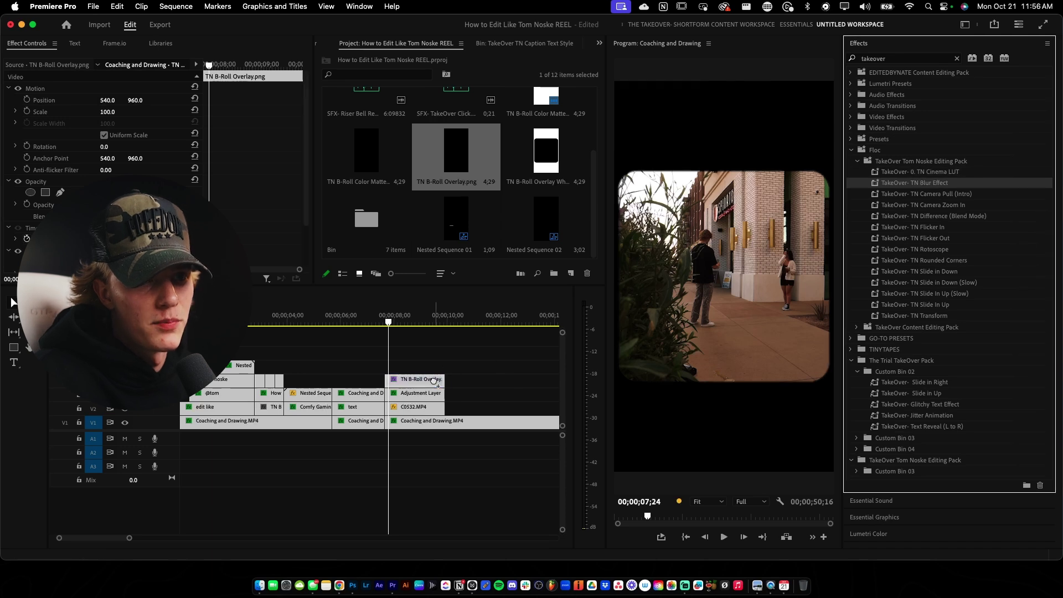
pyautogui.click(406, 380)
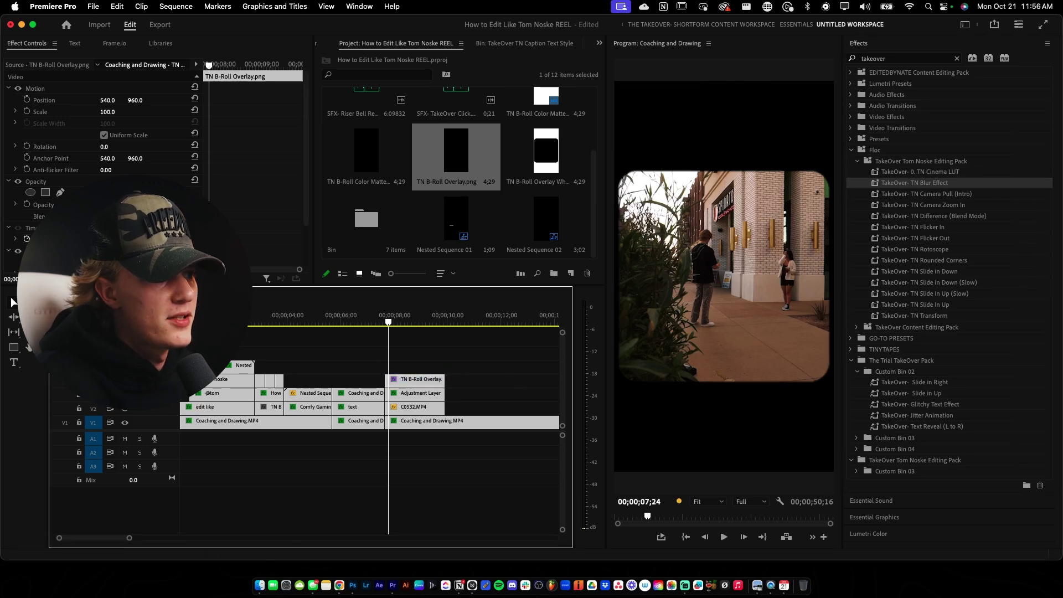
pyautogui.click(18, 251)
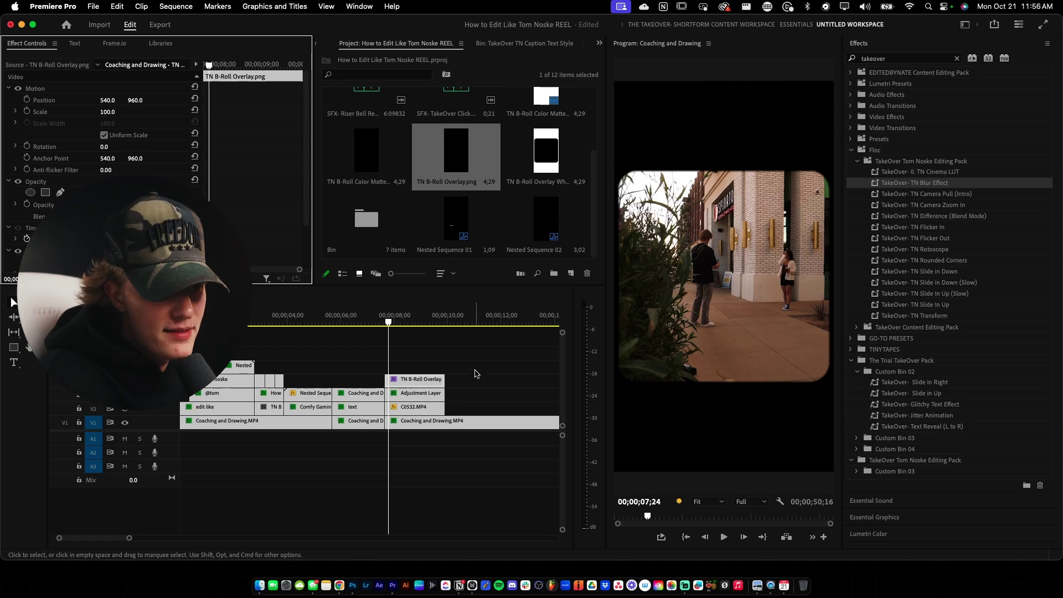
pyautogui.click(474, 371)
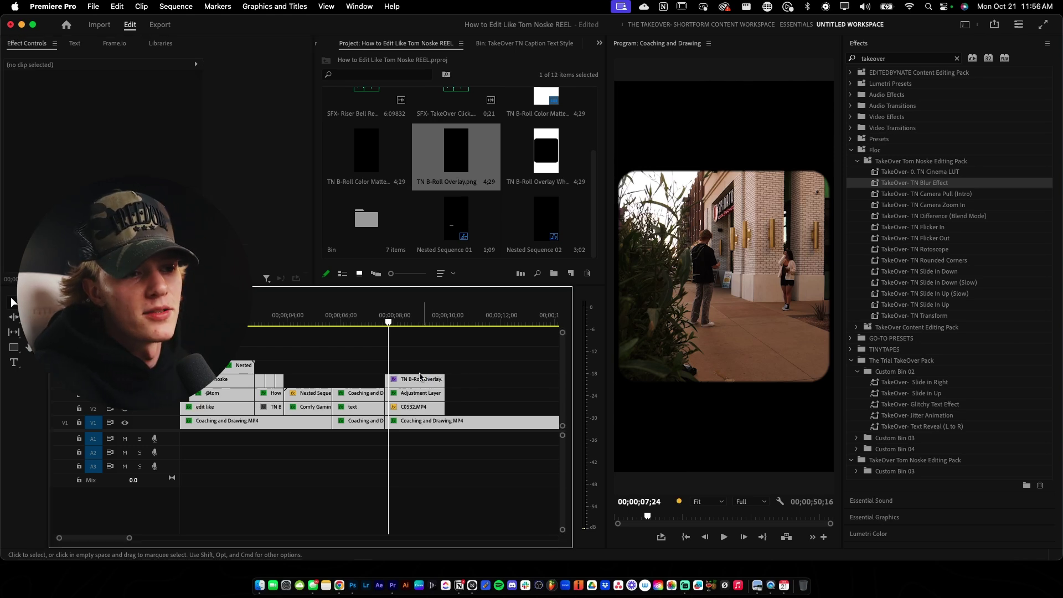
# Move the TN B-Roll Overlay clip up one track and add the text "Why?" over the b-roll
pyautogui.moveTo(442, 379); pyautogui.dragTo(441, 364)
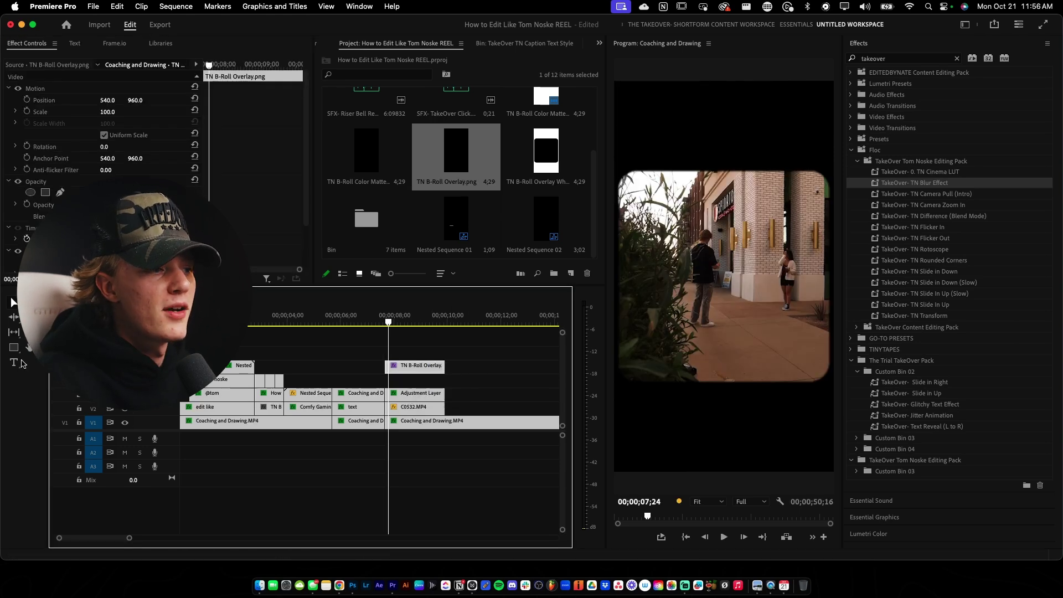
pyautogui.press('t')
pyautogui.click(681, 255)
pyautogui.write('Why?')
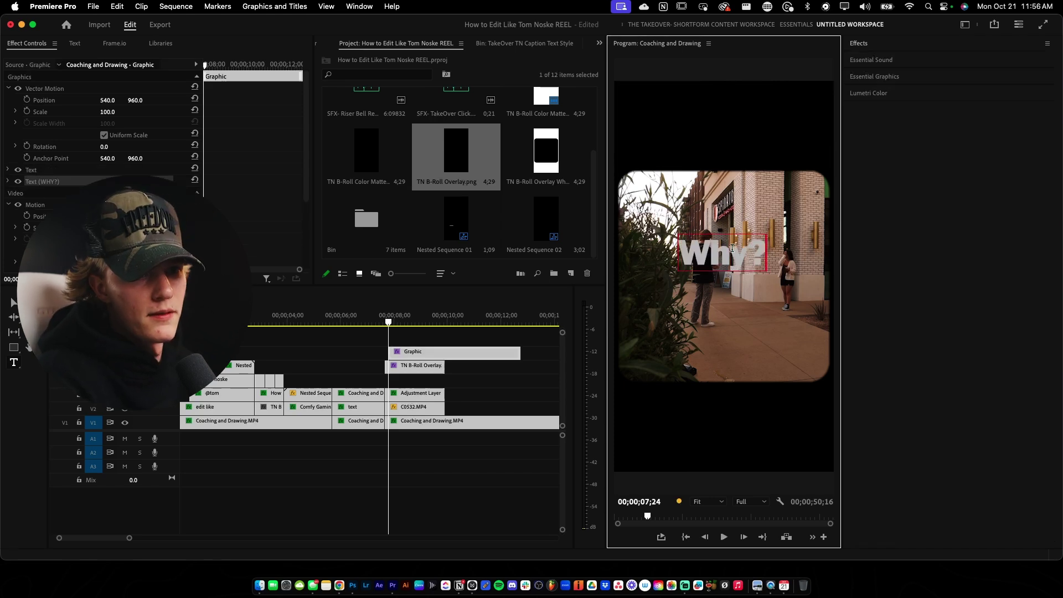
# Set the "Why?" text to size 339, center its paragraph and align it to the middle of the frame
pyautogui.press('super+a')
pyautogui.click(873, 92)
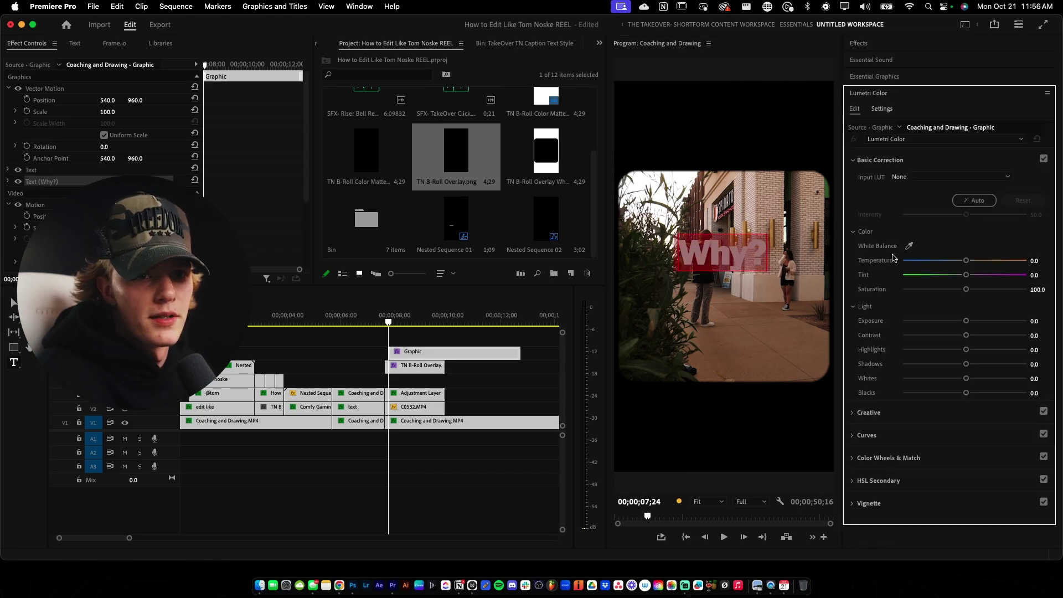
pyautogui.click(876, 76)
pyautogui.click(879, 489)
pyautogui.moveTo(445, 353); pyautogui.dragTo(390, 370)
pyautogui.click(643, 212)
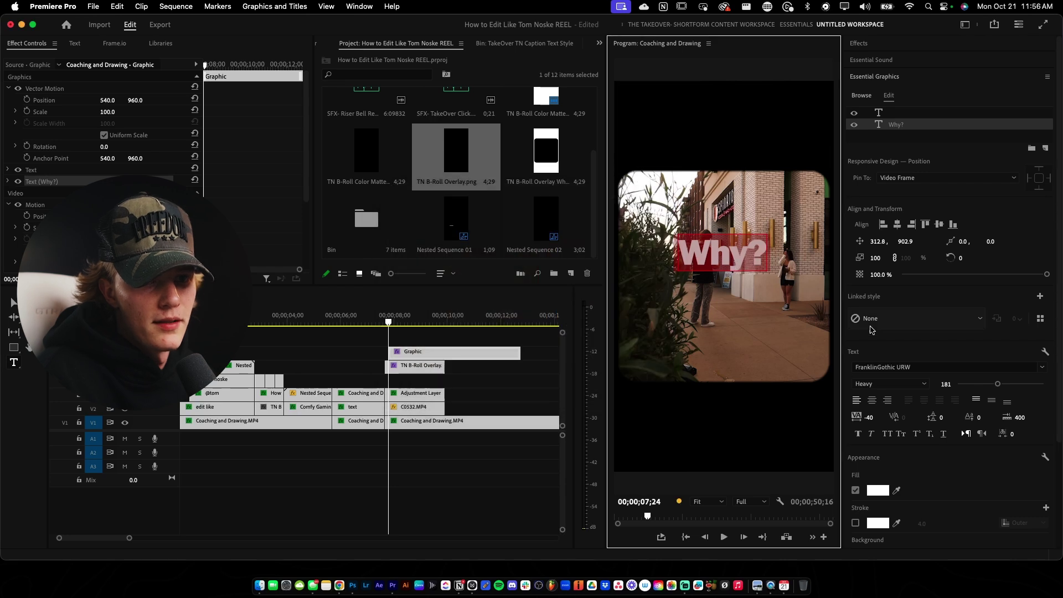
pyautogui.moveTo(994, 383); pyautogui.dragTo(1033, 384)
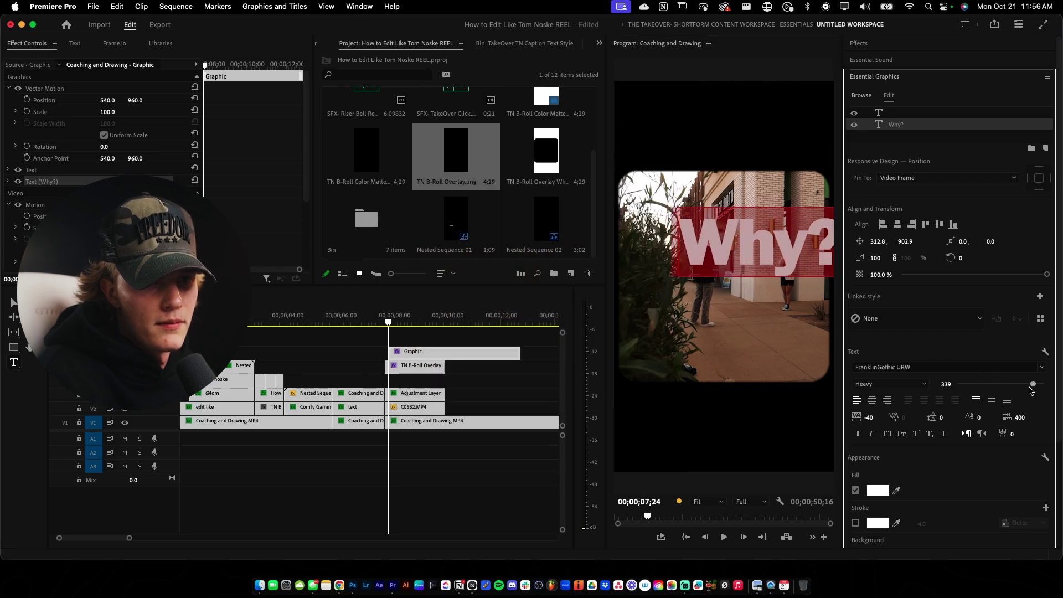
pyautogui.click(872, 400)
pyautogui.click(897, 223)
pyautogui.click(938, 223)
# Duplicate the "Why?" graphic beneath the overlay, change the copy's text to "waste time" and fit it, much smaller, just below the start of "Why?"
pyautogui.click(772, 294)
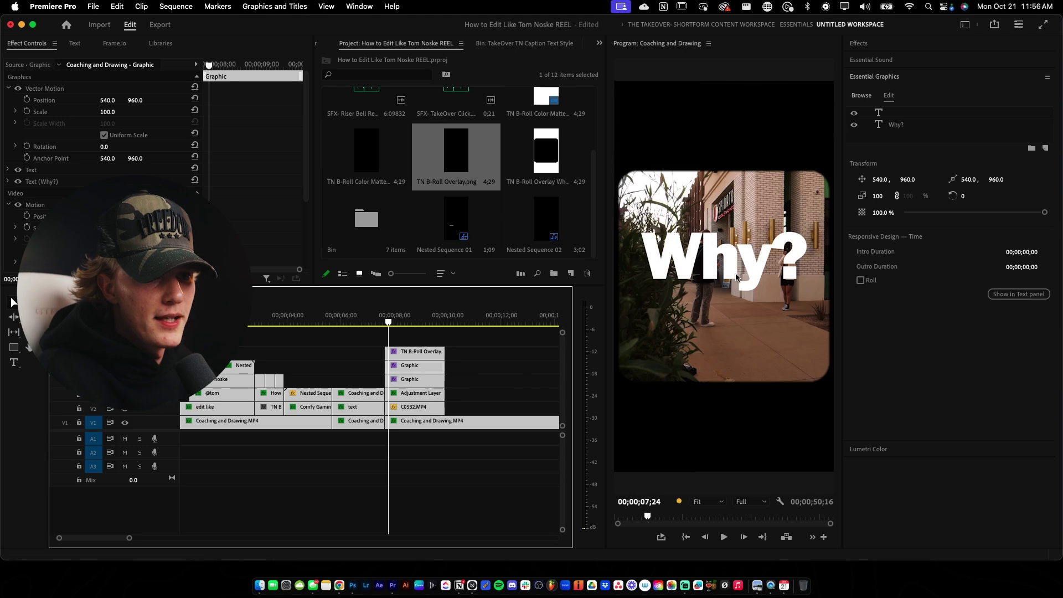
pyautogui.press('super+a')
pyautogui.write('waste time')
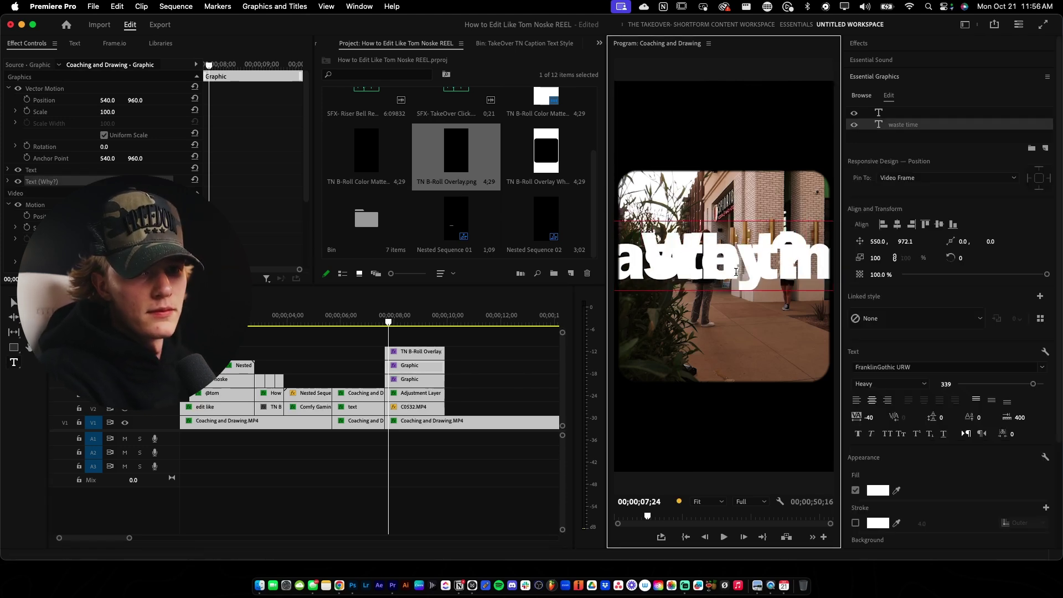
pyautogui.click(986, 384)
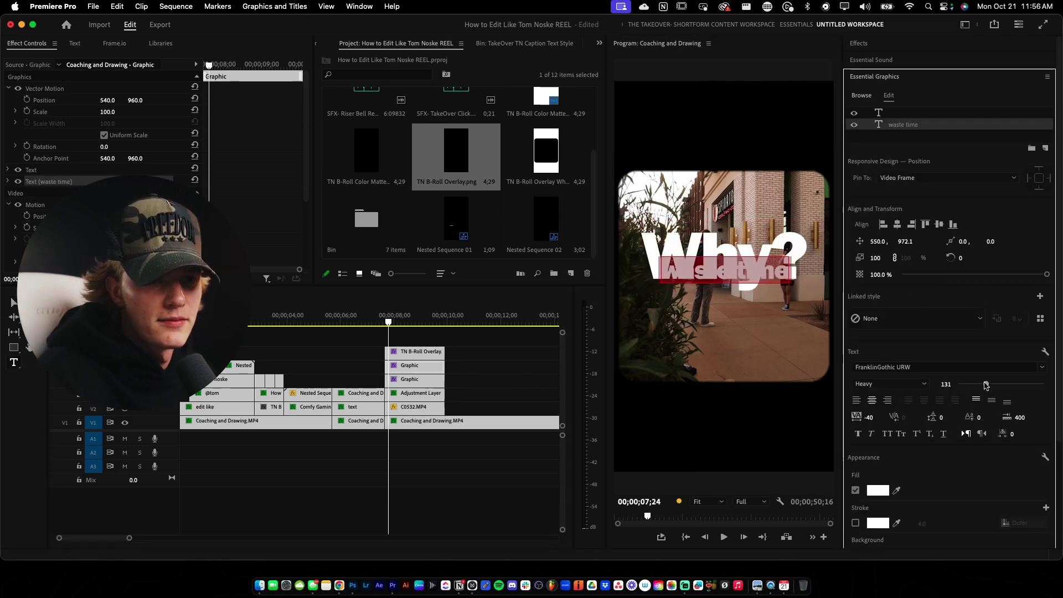
pyautogui.moveTo(897, 246); pyautogui.dragTo(975, 247)
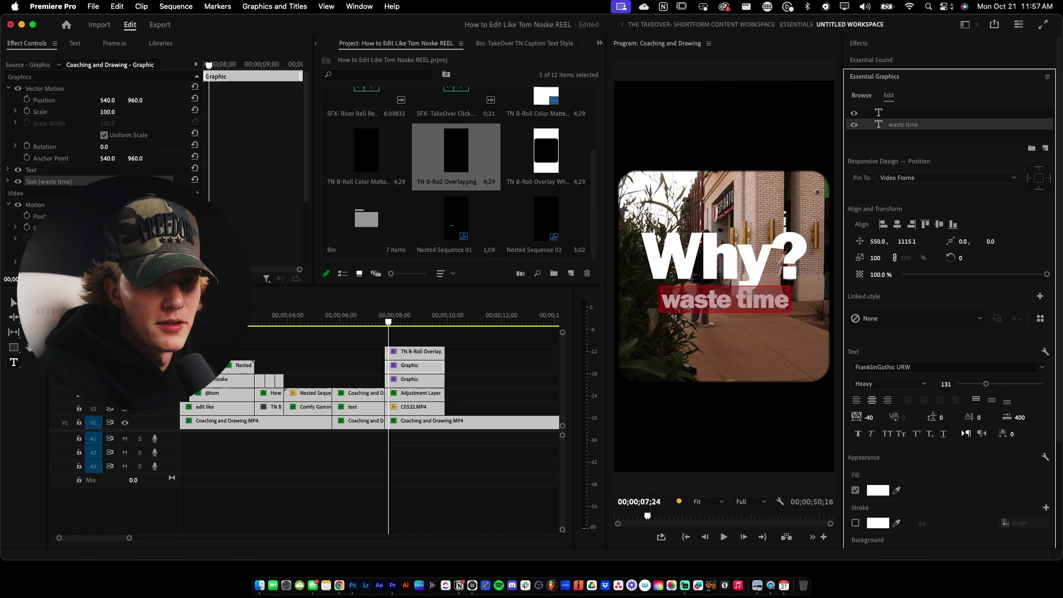
pyautogui.moveTo(978, 391); pyautogui.dragTo(972, 386)
pyautogui.moveTo(873, 243); pyautogui.dragTo(781, 243)
pyautogui.moveTo(907, 242); pyautogui.dragTo(852, 252)
pyautogui.press('v')
pyautogui.click(478, 392)
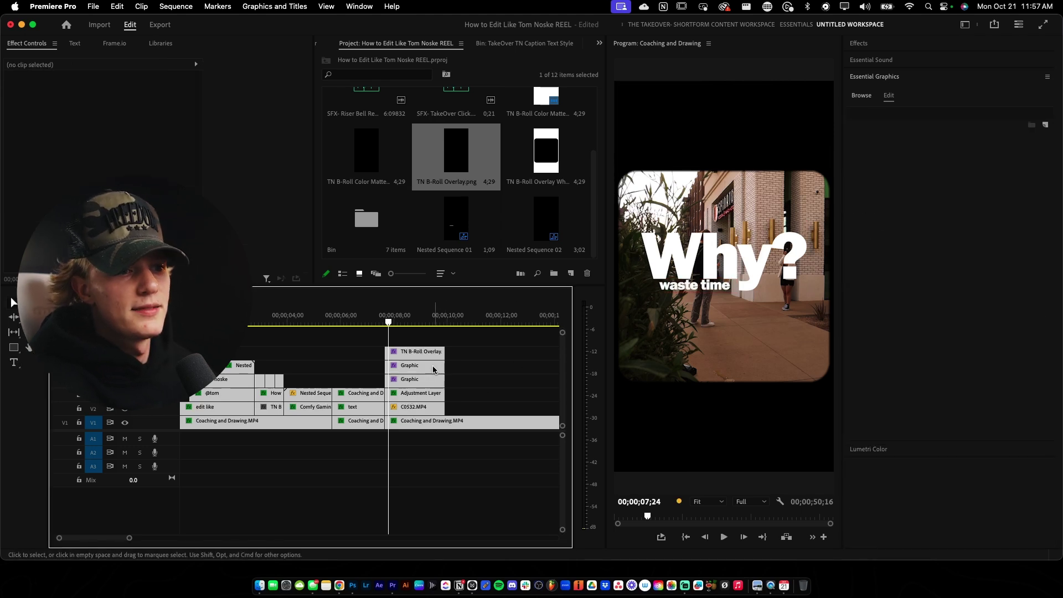
# Delay the start of the "waste time" graphic, apply TN Slide in Down (Slow) to "Why?" and TN Slide in Up (Slow) to "waste time"
pyautogui.click(430, 369)
pyautogui.moveTo(382, 368); pyautogui.dragTo(399, 368)
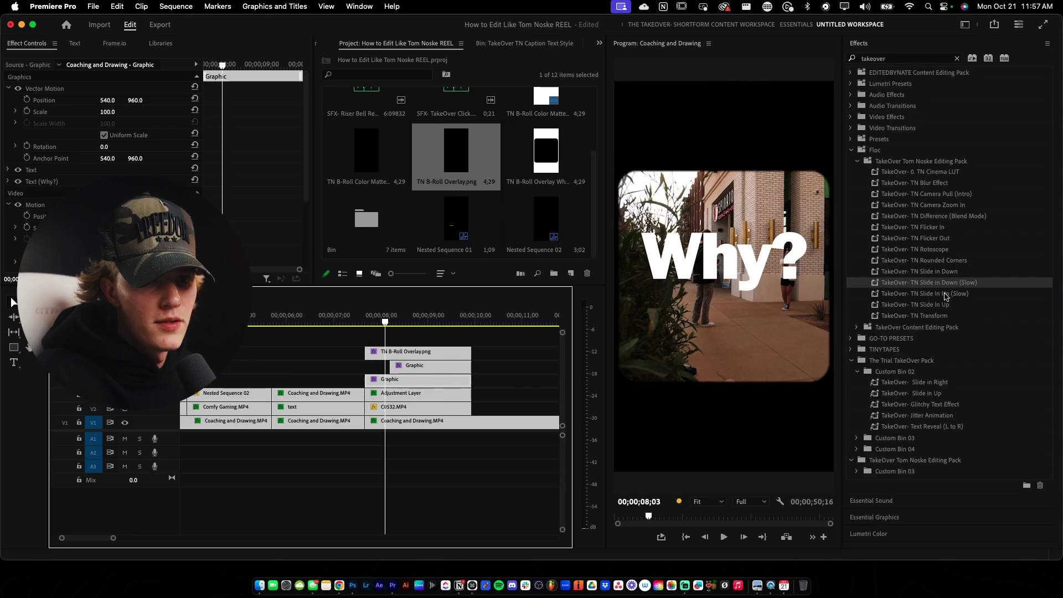
pyautogui.doubleClick(929, 283)
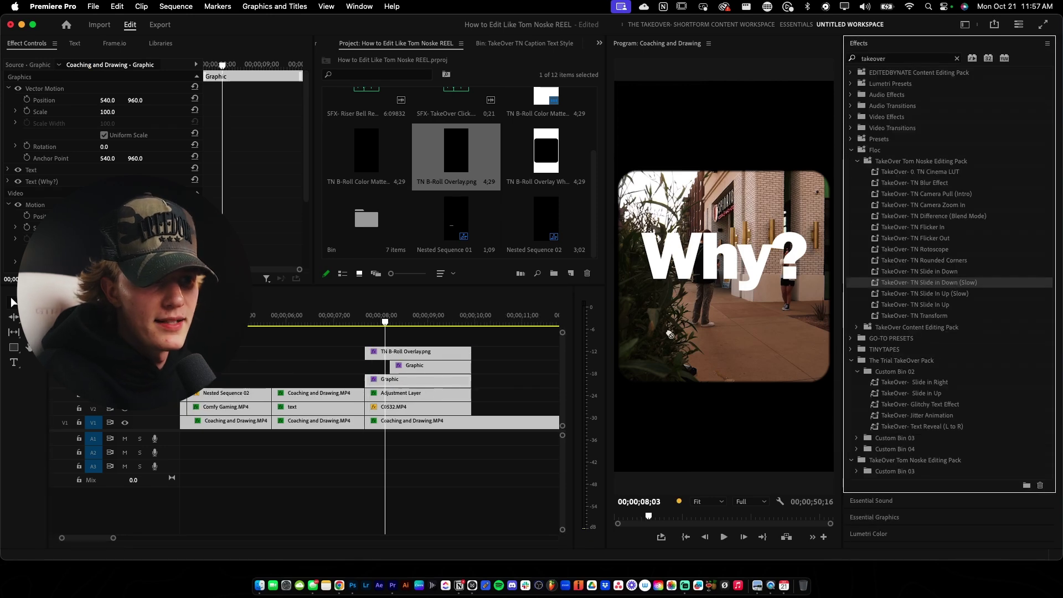
pyautogui.moveTo(945, 293); pyautogui.dragTo(410, 368)
pyautogui.click(344, 315)
pyautogui.press('space')
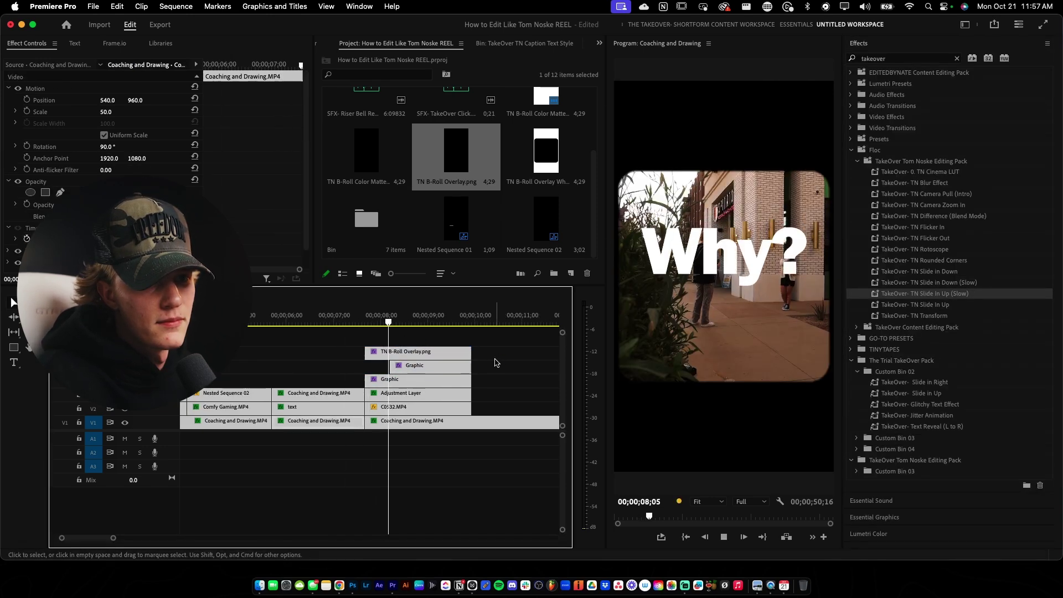
pyautogui.press('space')
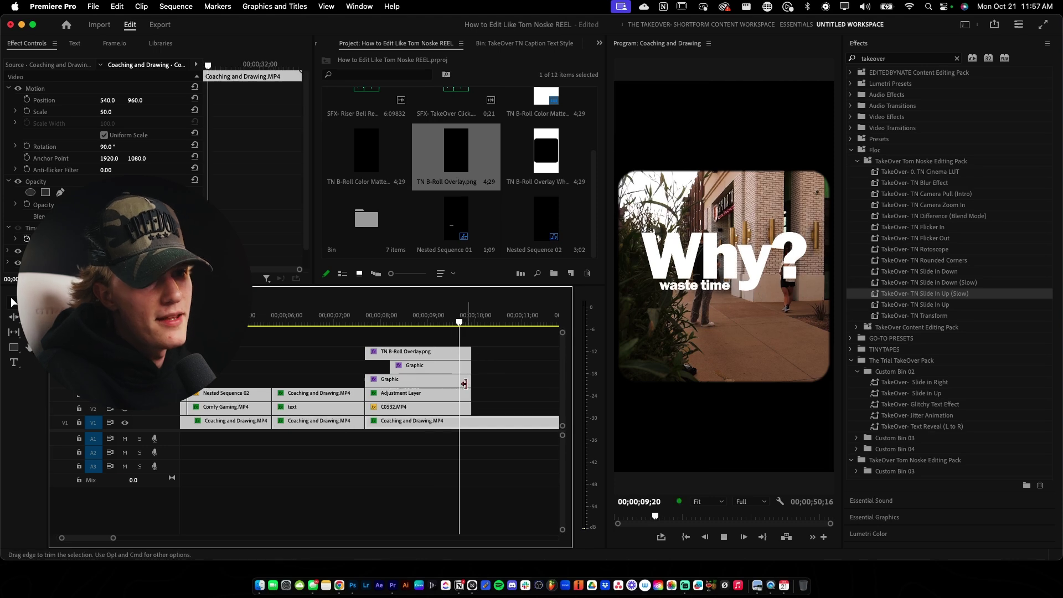
# Nest the "Why?" and "waste time" graphics under the default name and adjust the nest's position and scale
pyautogui.click(433, 382)
pyautogui.keyDown('shift'); pyautogui.click(428, 370); pyautogui.keyUp('shift')
pyautogui.rightClick(441, 370)
pyautogui.click(466, 303)
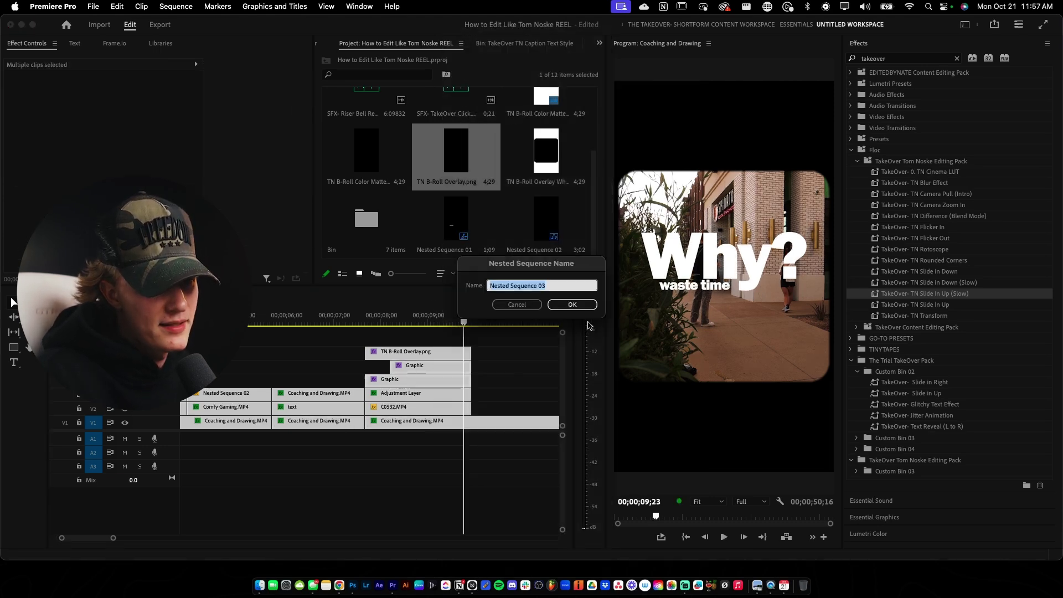
pyautogui.click(572, 305)
pyautogui.moveTo(130, 100); pyautogui.dragTo(180, 100)
pyautogui.moveTo(107, 111); pyautogui.dragTo(109, 112)
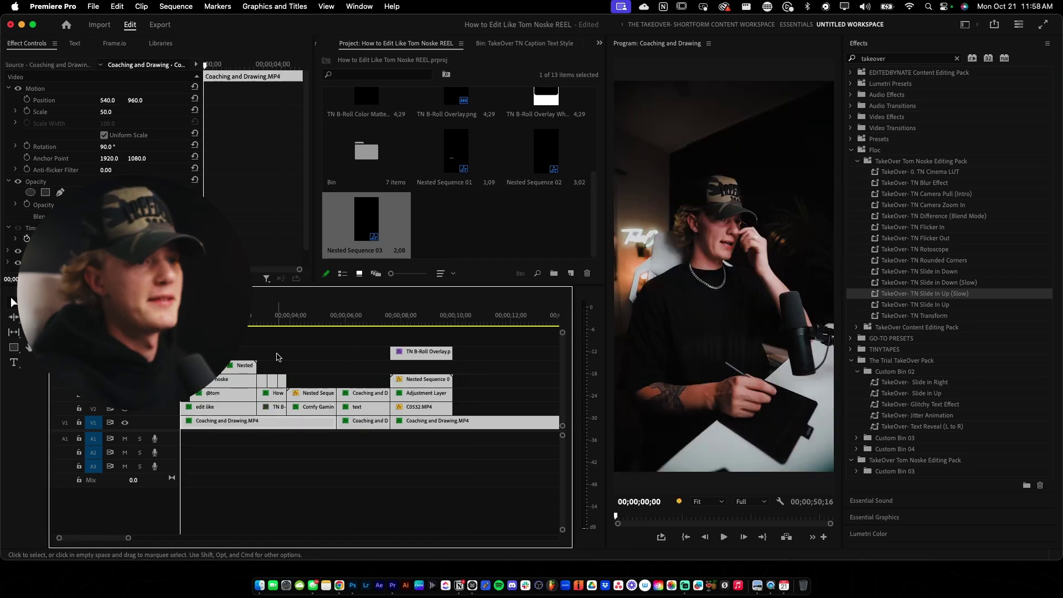
pyautogui.rightClick(467, 239)
pyautogui.moveTo(548, 290)
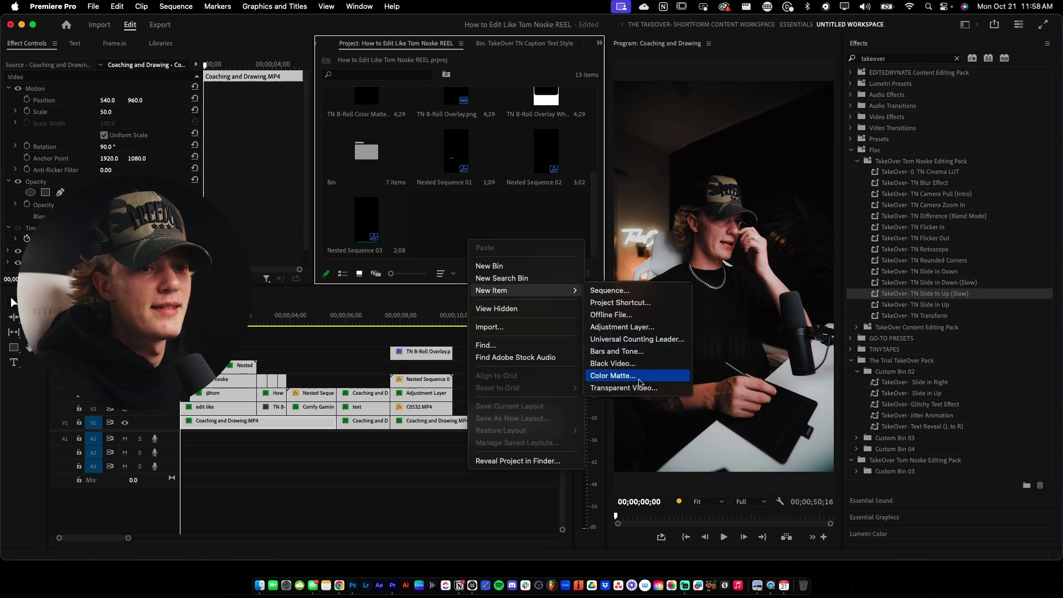
pyautogui.click(484, 228)
# Create a new adjustment layer and place it on the top track from the sequence start to the start of the Comfy Gaming clip
pyautogui.click(571, 273)
pyautogui.click(634, 327)
pyautogui.click(596, 334)
pyautogui.moveTo(454, 223); pyautogui.dragTo(180, 353)
pyautogui.moveTo(305, 353); pyautogui.dragTo(287, 341)
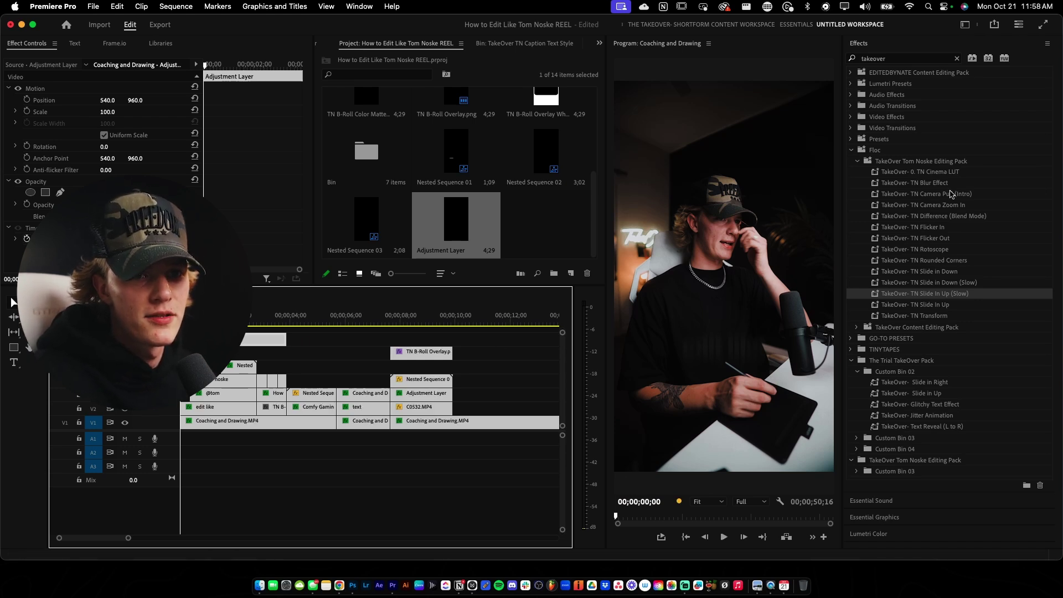
# Apply TakeOver- TN Camera Pull (Intro) to the adjustment layer, shorten it to the end of the intro text clips and play back the opening
pyautogui.moveTo(962, 196); pyautogui.dragTo(264, 339)
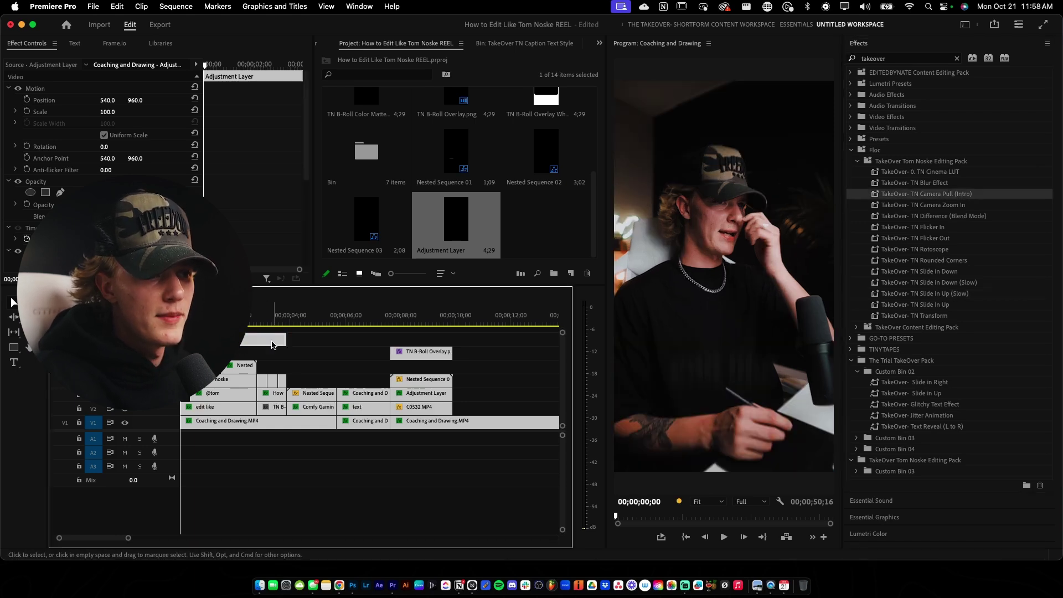
pyautogui.moveTo(282, 341); pyautogui.dragTo(255, 341)
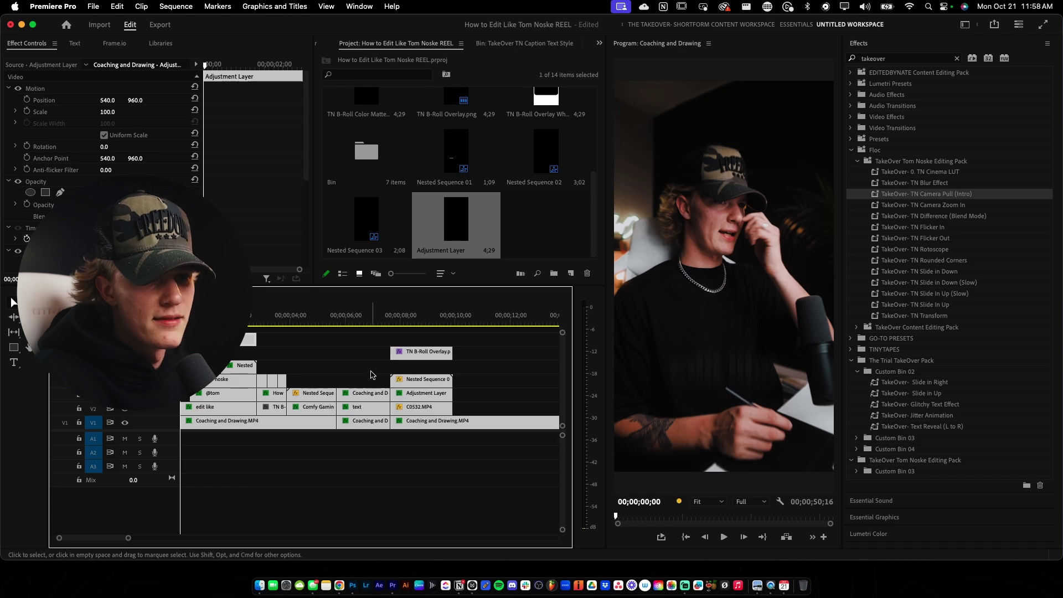
pyautogui.press('space')
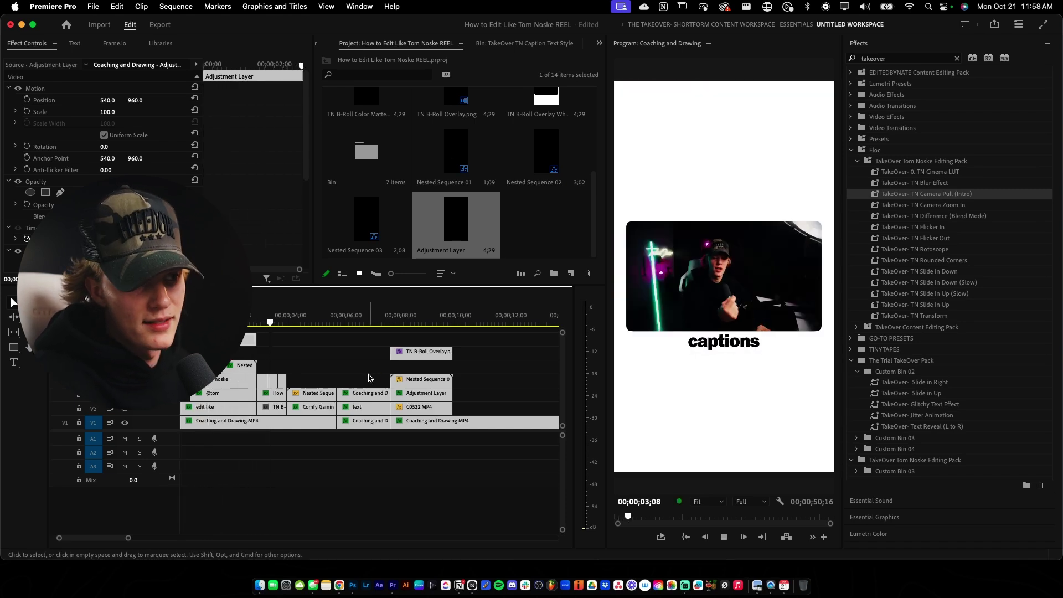
pyautogui.press('space')
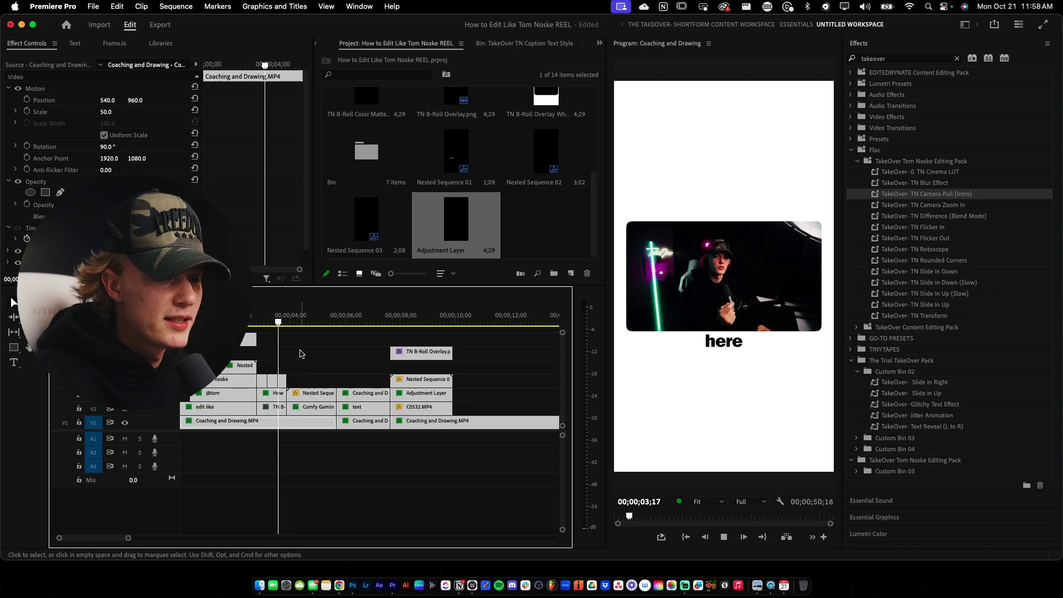
# Place the adjustment layer on the top track from the Comfy Gaming clip to the C0532 clip and apply TakeOver- TN Camera Zoom In
pyautogui.moveTo(433, 249); pyautogui.dragTo(287, 339)
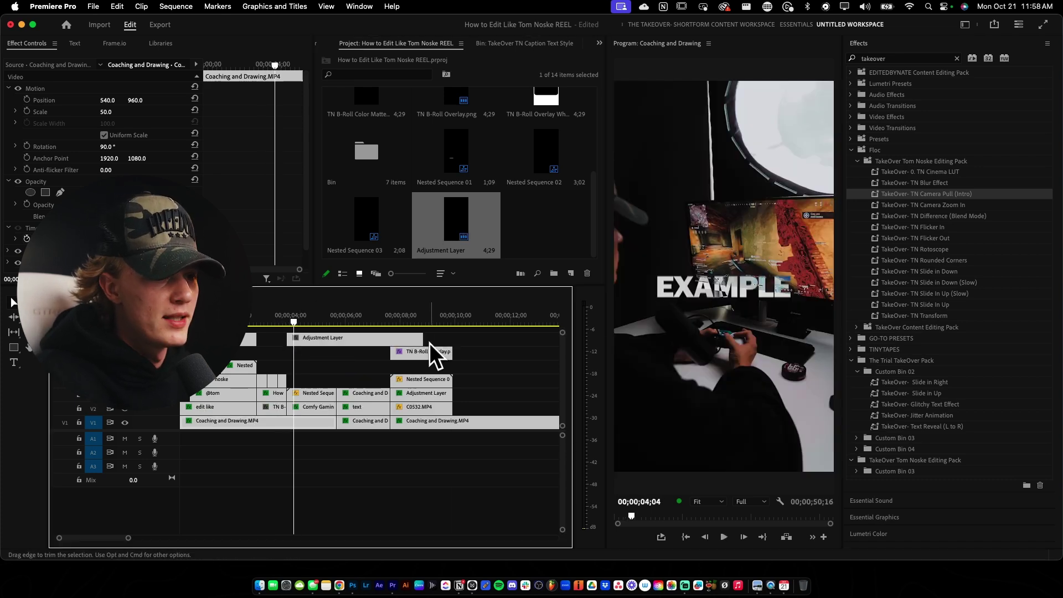
pyautogui.moveTo(423, 338); pyautogui.dragTo(390, 339)
pyautogui.moveTo(894, 204); pyautogui.dragTo(332, 339)
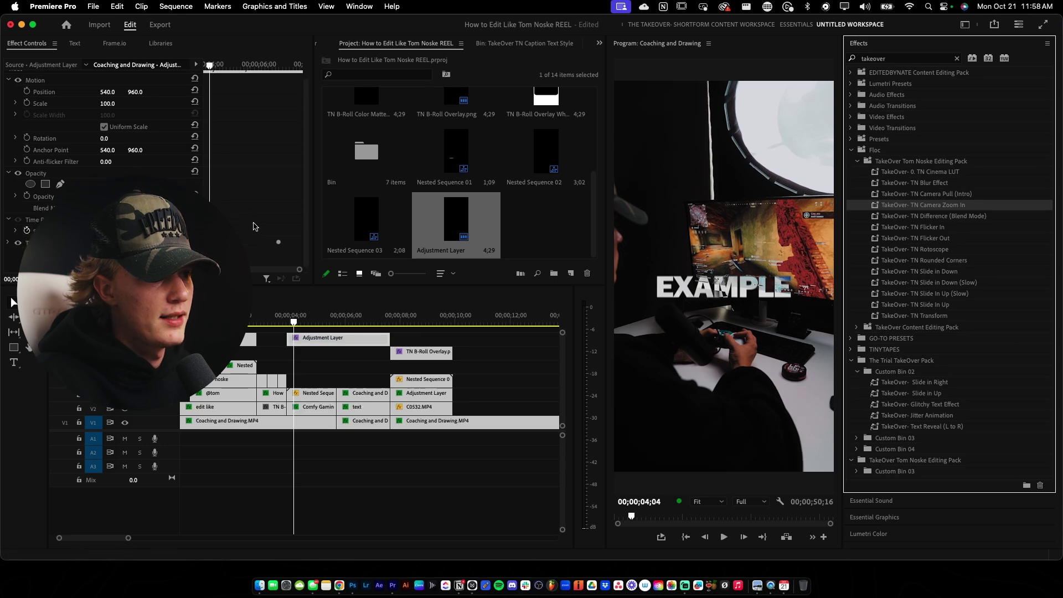
pyautogui.click(277, 222)
pyautogui.scroll(-4, 277, 222)
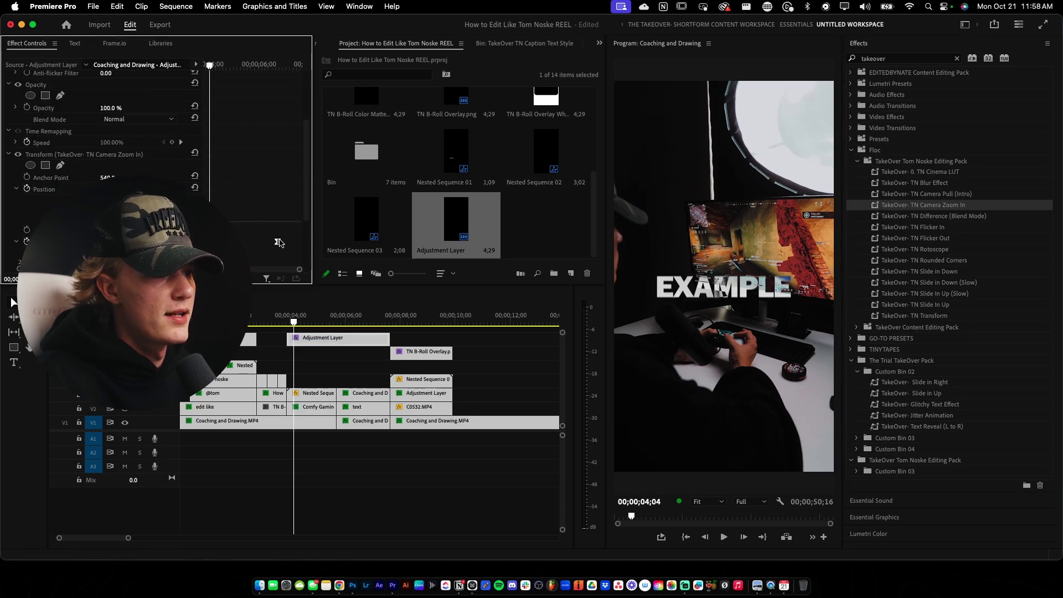
pyautogui.click(275, 315)
pyautogui.press('space')
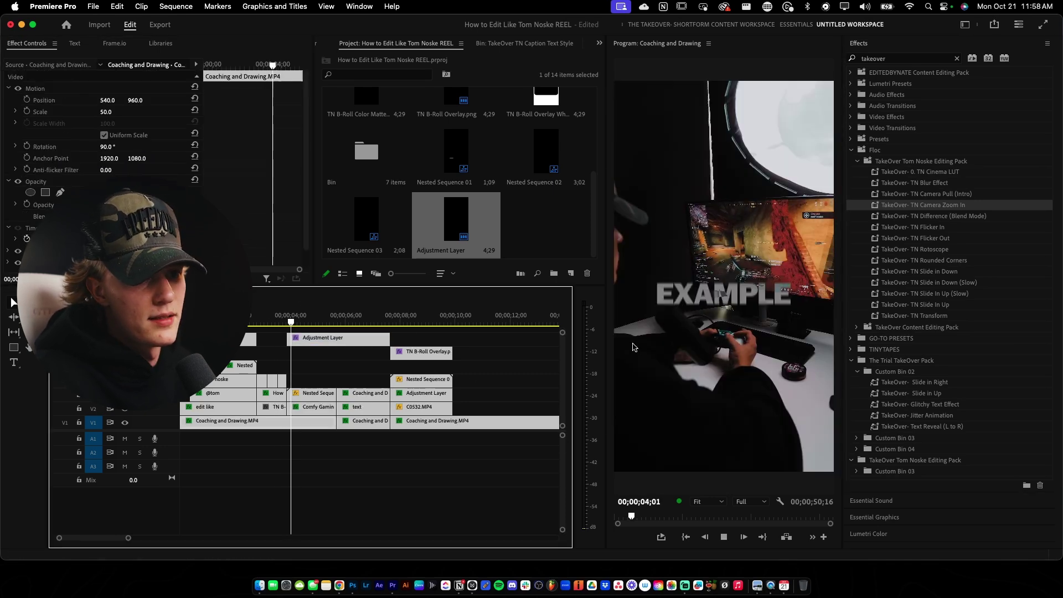
pyautogui.press('`')
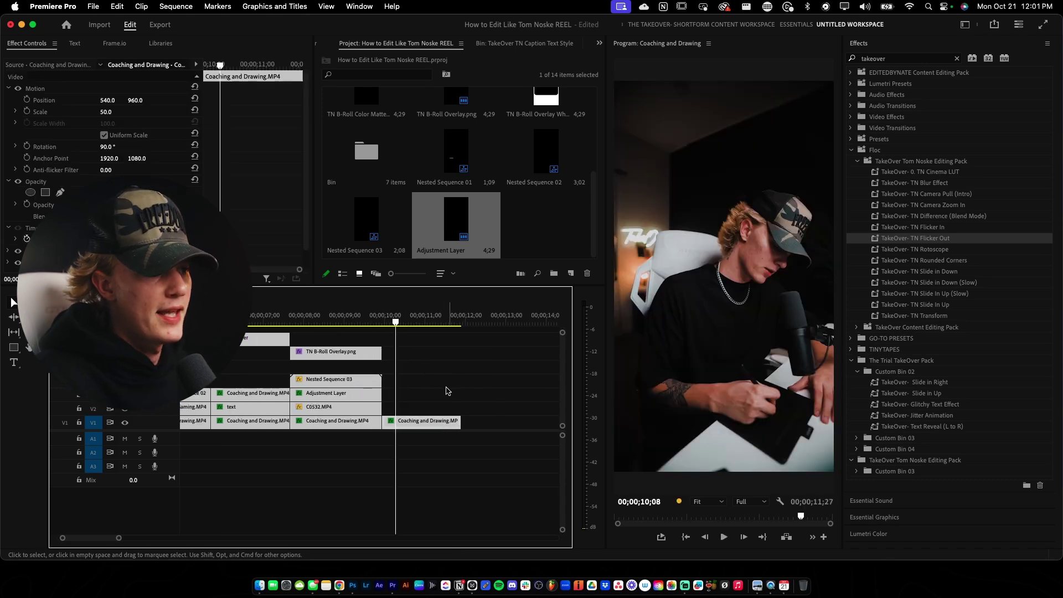
# Add a "buy now :)" text title above the final Coaching and Drawing clip
pyautogui.press('t')
pyautogui.click(704, 278)
pyautogui.write('buy now :)')
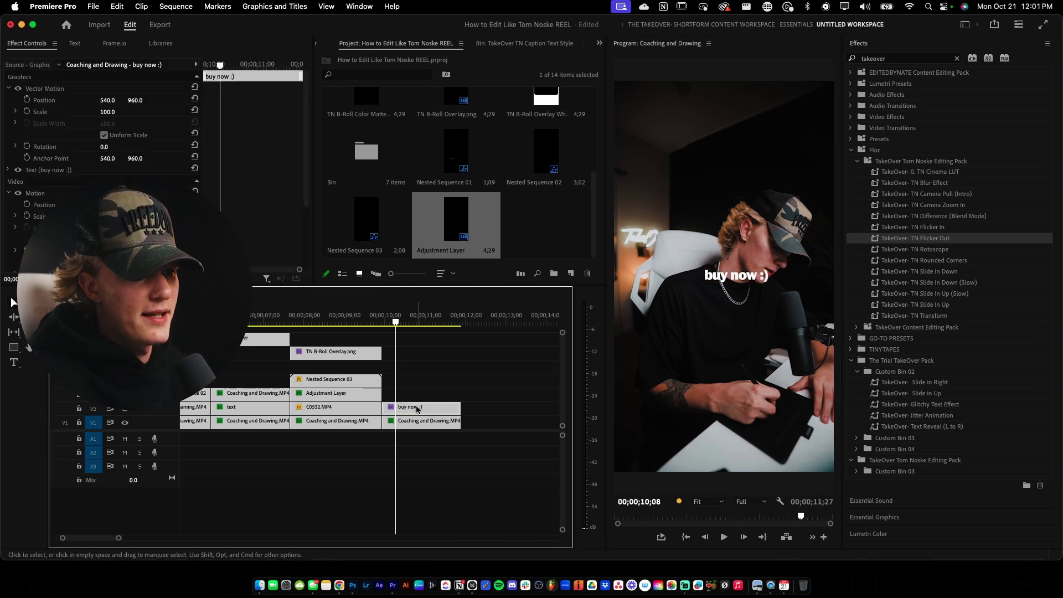
# Duplicate the "buy now :)" title onto the tracks above and change the copies' texts to "buy" and "now"
pyautogui.scroll(2, 410, 412)
pyautogui.moveTo(418, 412); pyautogui.dragTo(422, 399)
pyautogui.click(425, 395)
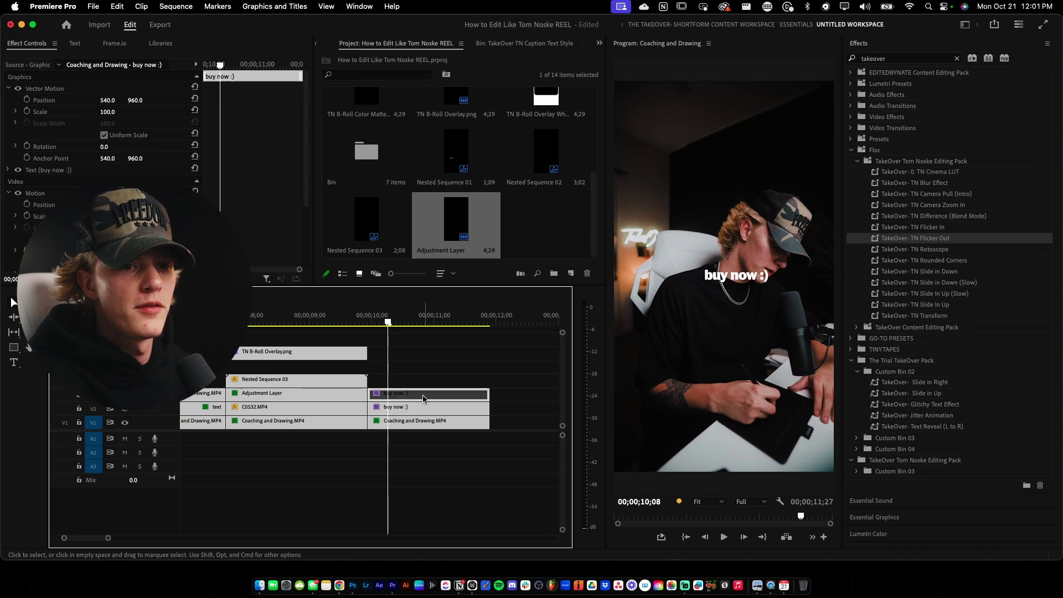
pyautogui.doubleClick(426, 397)
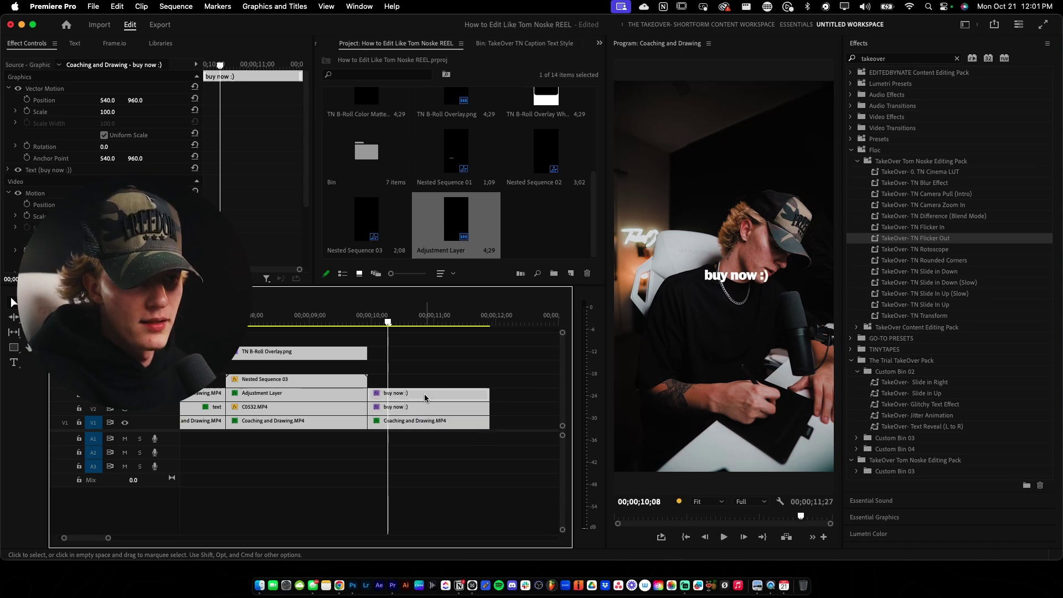
pyautogui.doubleClick(752, 275)
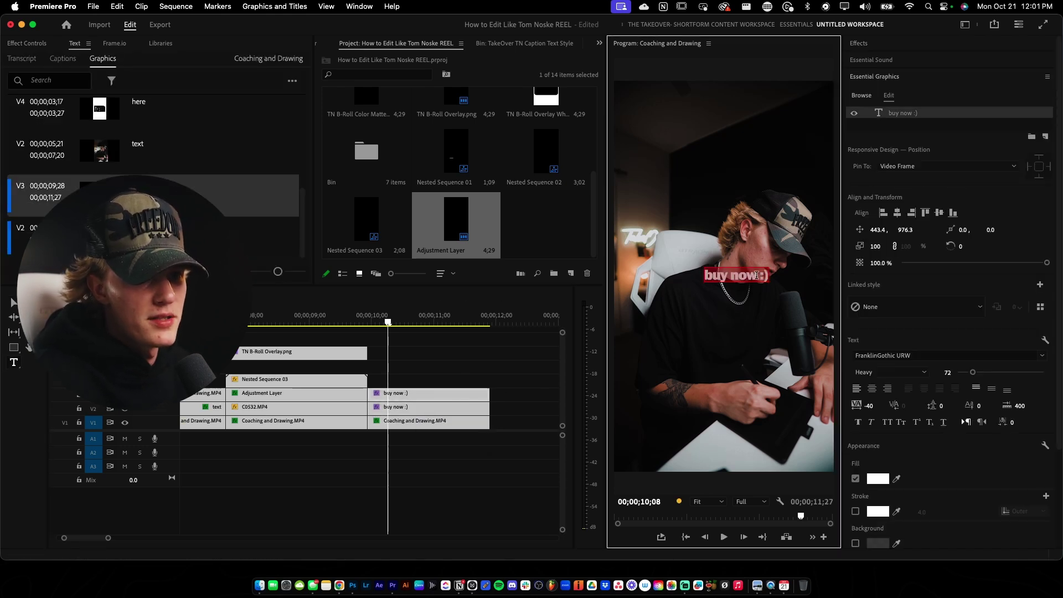
pyautogui.moveTo(766, 275); pyautogui.dragTo(701, 275)
pyautogui.write('buy')
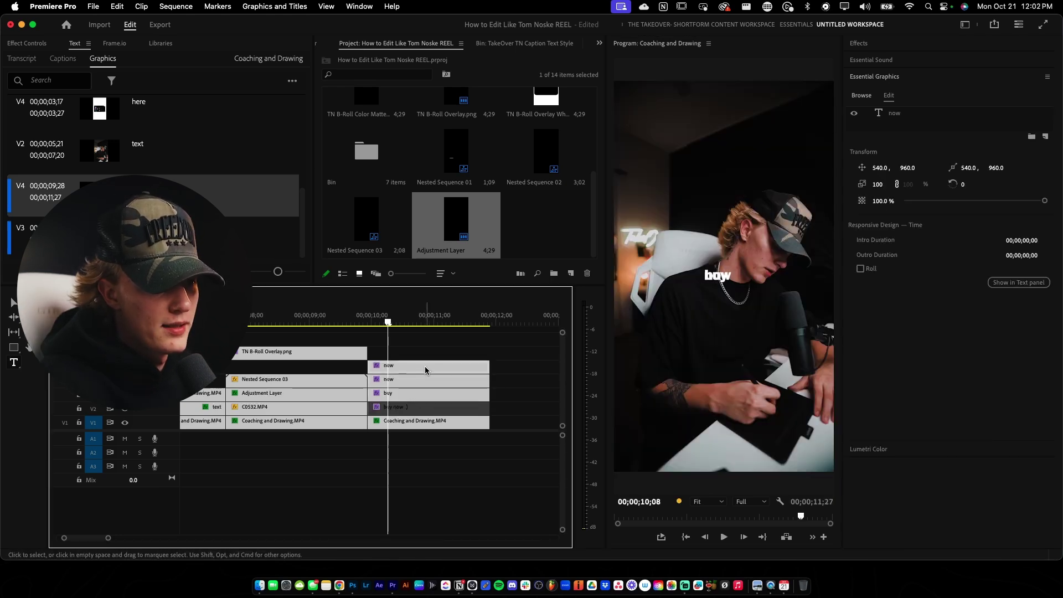
# Change the topmost copy's text to ":)" and re-enable the full "buy now :)" title as an alignment reference
pyautogui.click(712, 272)
pyautogui.doubleClick(712, 272)
pyautogui.write(':')
pyautogui.click(461, 356)
pyautogui.click(400, 407)
pyautogui.press('shift+super+e')
pyautogui.click(402, 366)
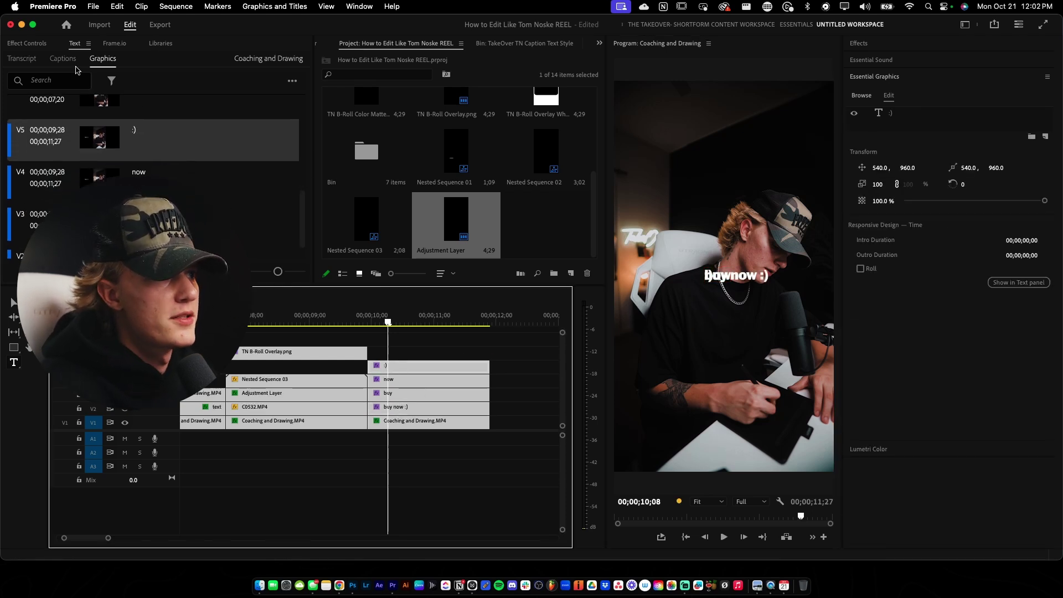
# Align the single words with the full title by setting the horizontal position of ":)" to 813 and of "now" to 668
pyautogui.click(27, 43)
pyautogui.moveTo(108, 100); pyautogui.dragTo(185, 100)
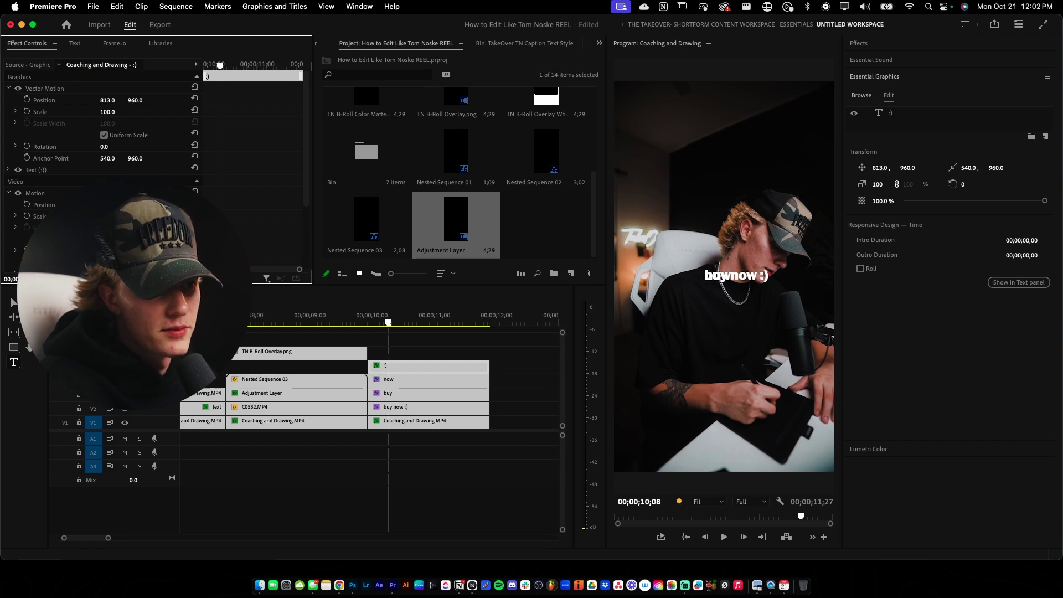
pyautogui.click(388, 384)
pyautogui.moveTo(107, 100); pyautogui.dragTo(176, 100)
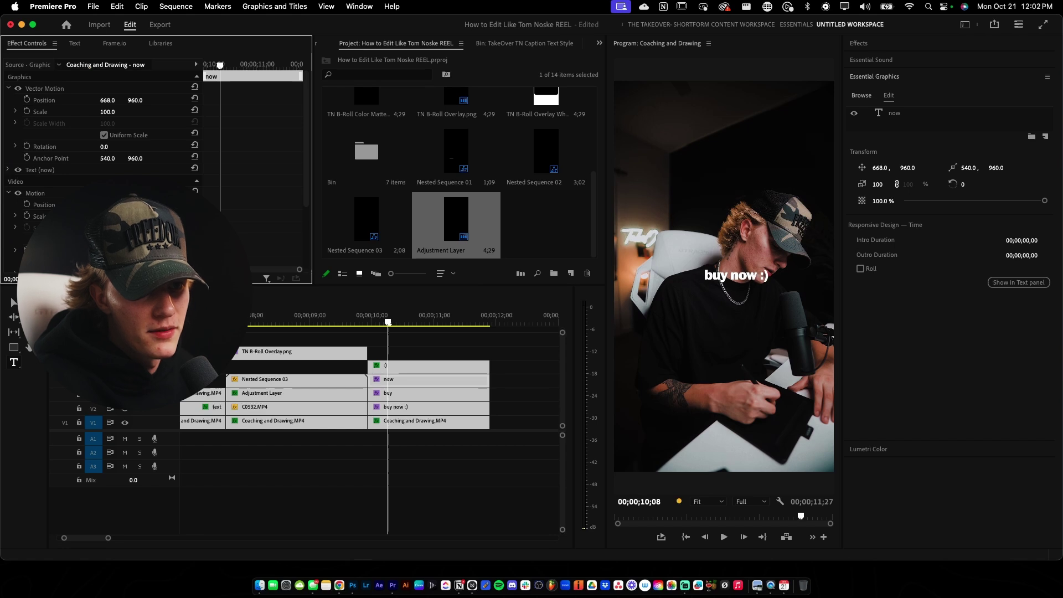
pyautogui.click(404, 393)
pyautogui.click(105, 100)
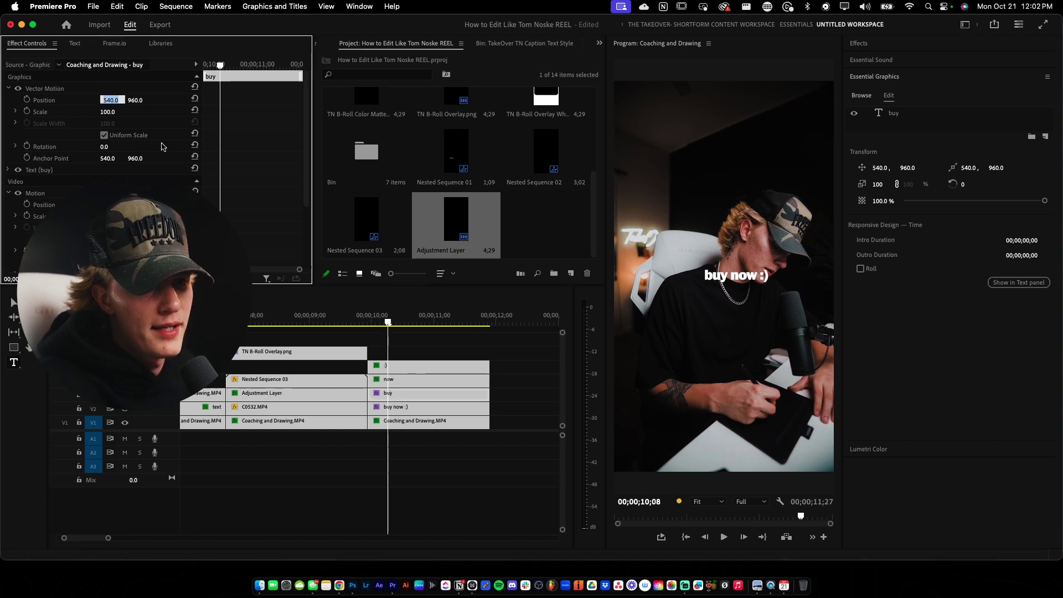
# Delete the full "buy now :)" reference title beneath the separate word graphics
pyautogui.click(507, 413)
pyautogui.click(455, 412)
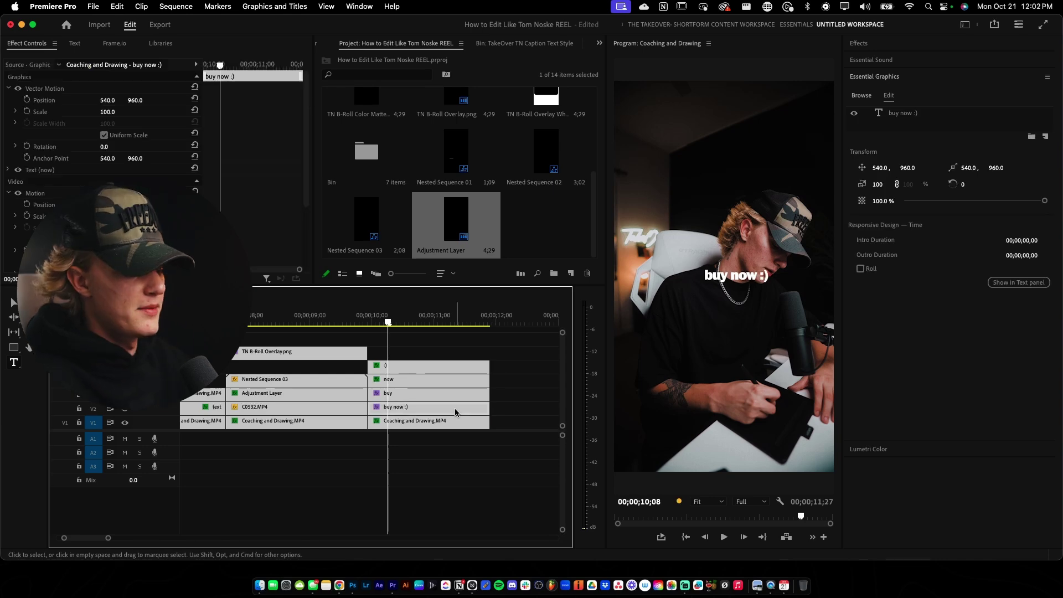
pyautogui.press('Delete')
# Stagger the starts of the "now" and ":)" graphics so they follow "buy" one after another, and play back the ending
pyautogui.moveTo(368, 380); pyautogui.dragTo(394, 366)
pyautogui.click(351, 311)
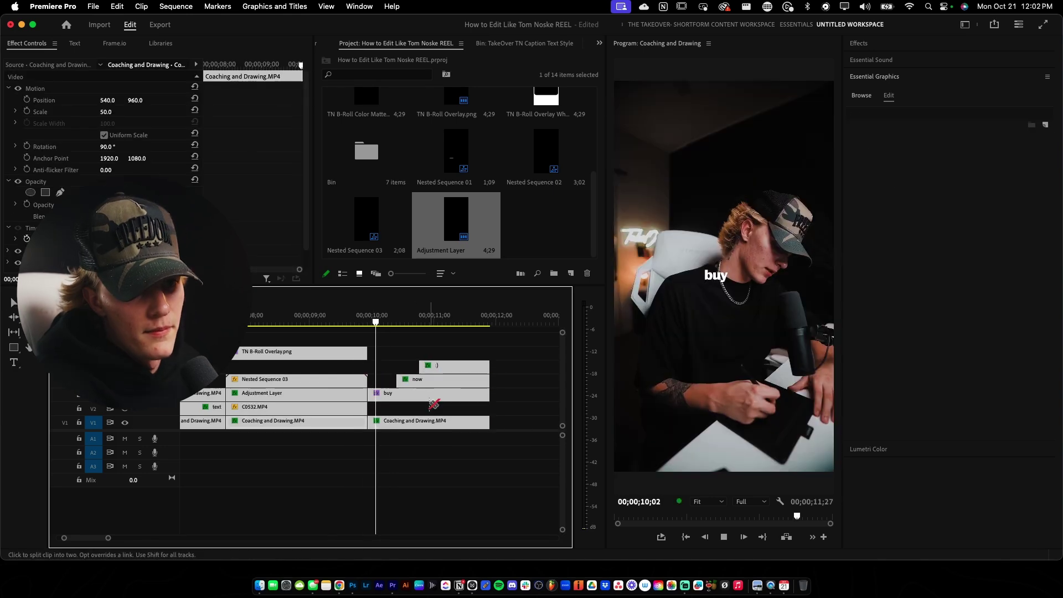
pyautogui.click(344, 322)
pyautogui.press('space')
pyautogui.press('space')
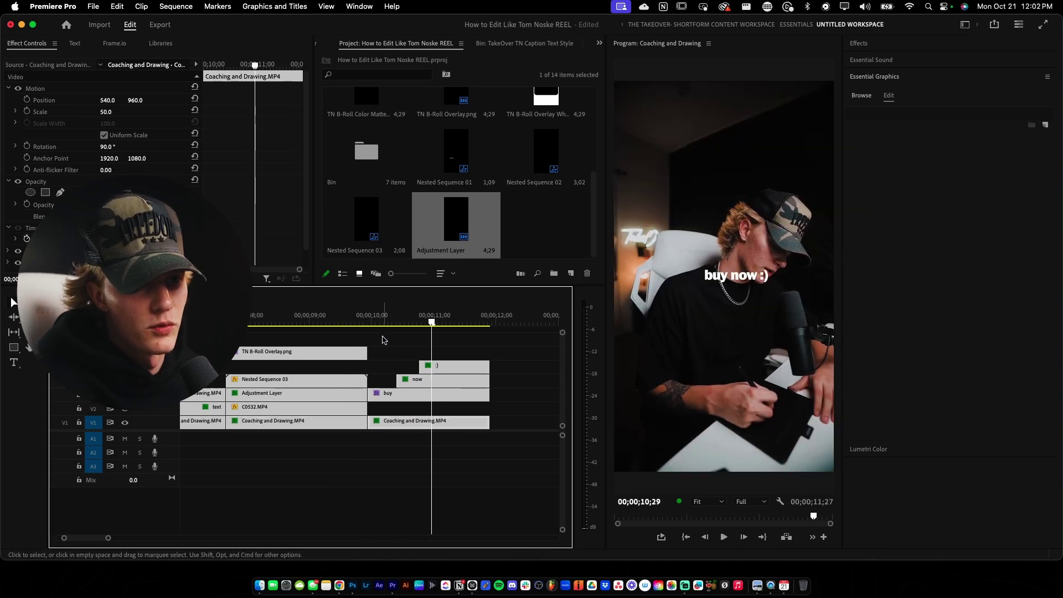